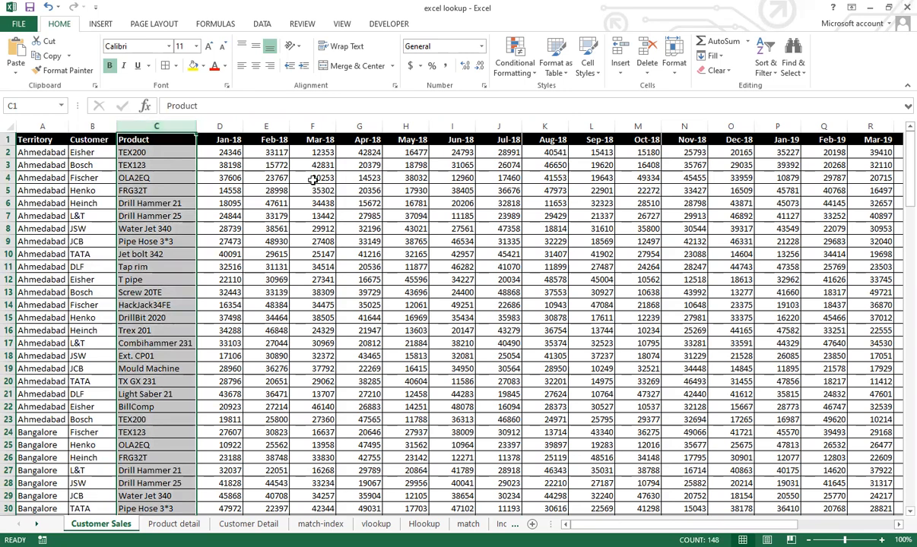
# Examine the monthly sales headers across row 1 of the Customer Sales sheet, from Jan-18 through the last month.
pyautogui.click(214, 145)
pyautogui.press('Right')
pyautogui.press('Right')
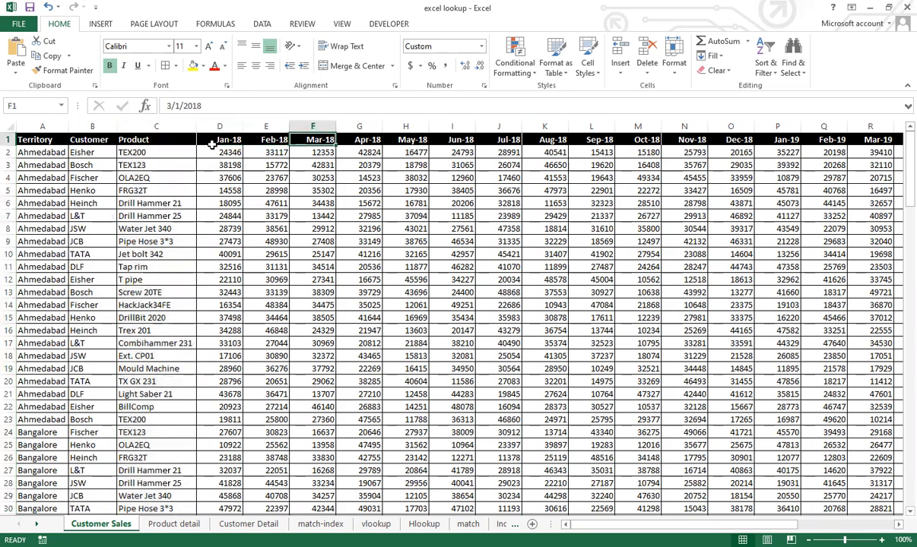
pyautogui.hotkey('shift', 'Right')
pyautogui.press('Right')
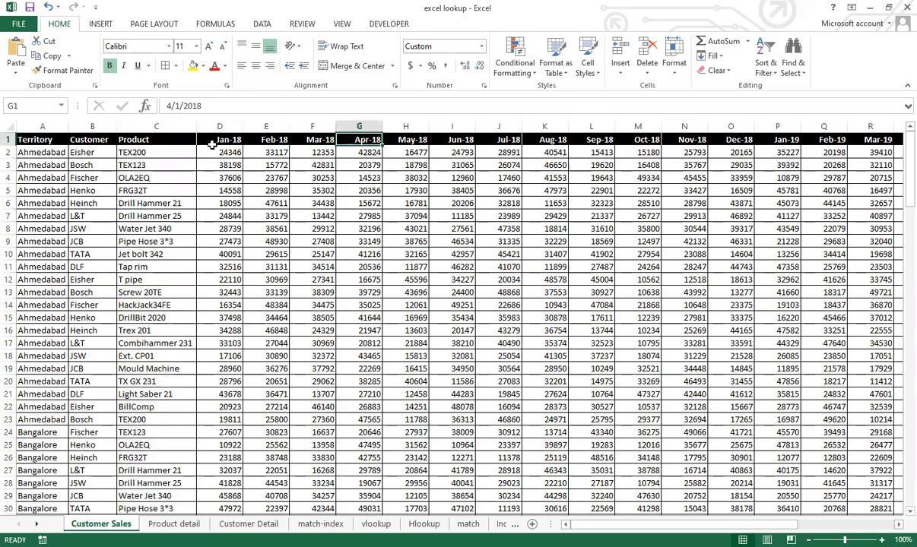
pyautogui.hotkey('ctrl', 'Right')
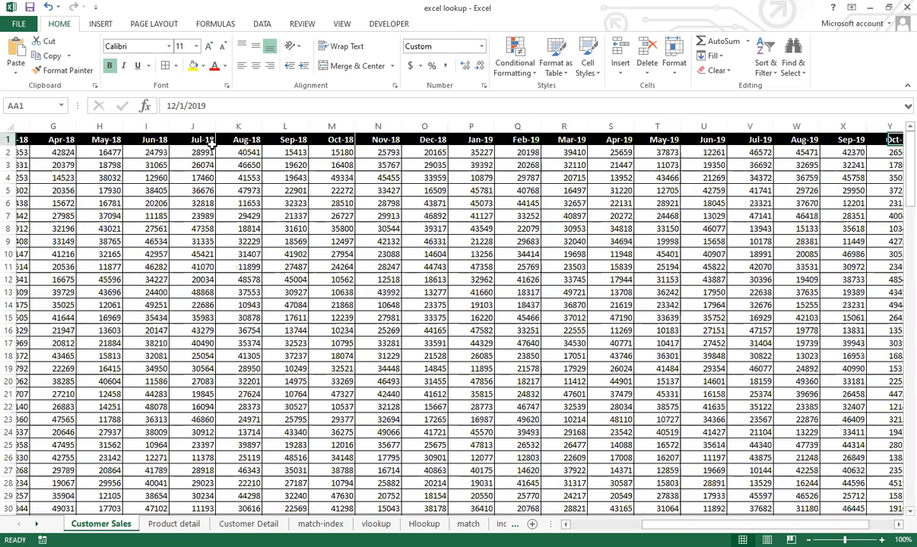
pyautogui.hotkey('ctrl', 'Left')
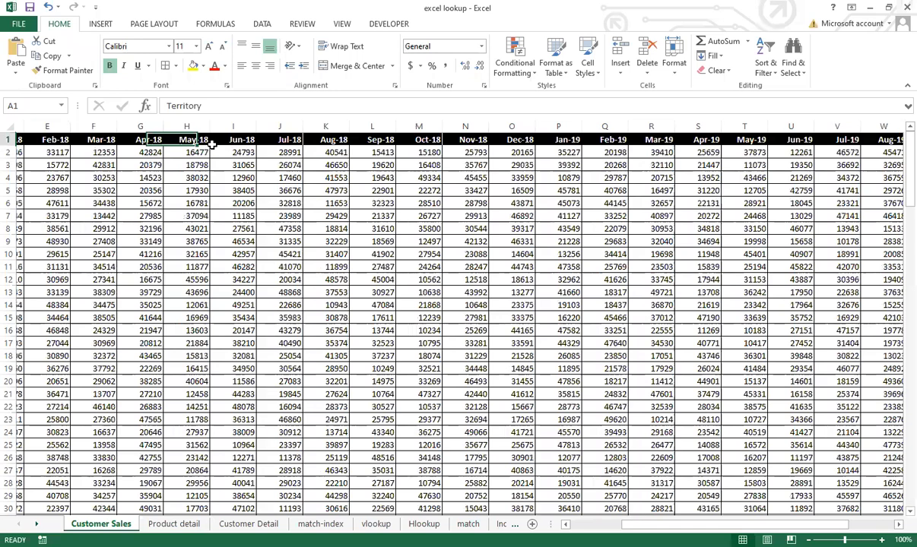
pyautogui.press('Right')
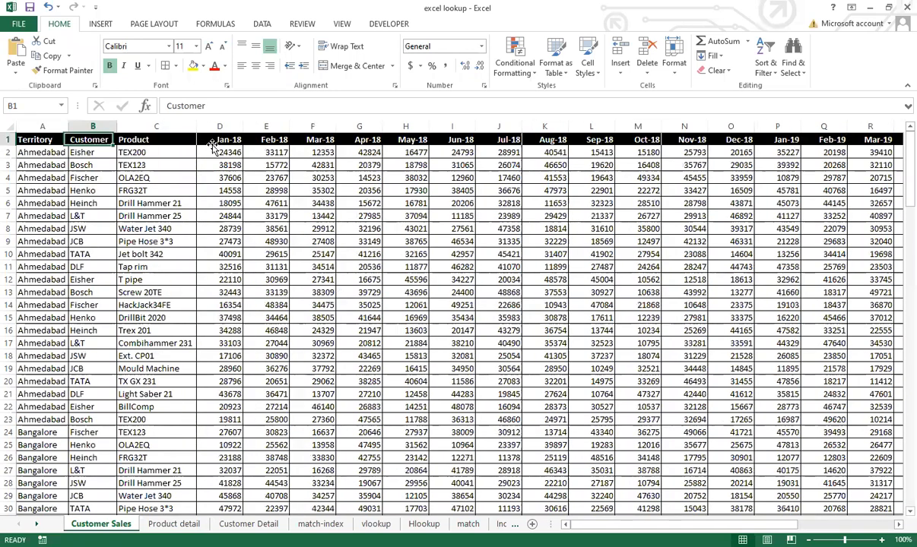
pyautogui.click(213, 144)
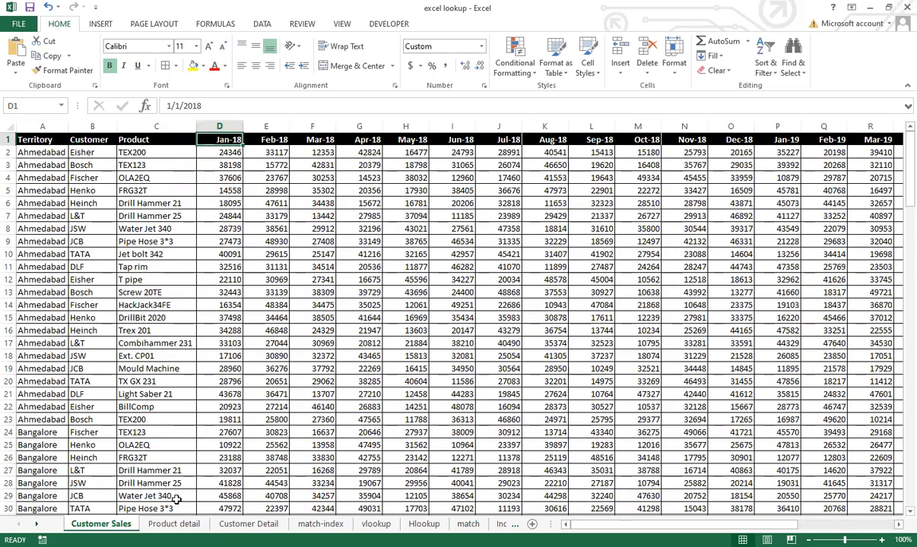
# Review the Territory, Customer and Product columns on the Customer Sales sheet after a glance at the Product detail sheet.
pyautogui.click(175, 524)
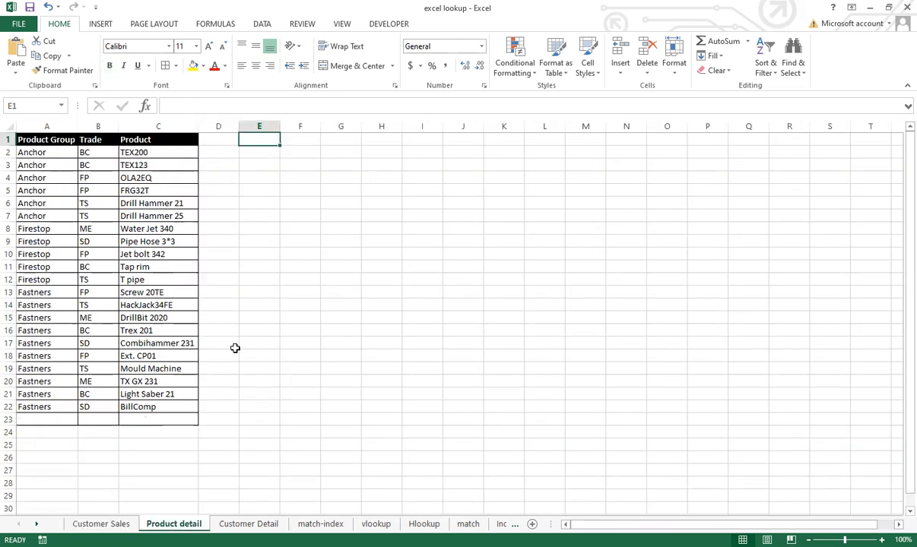
pyautogui.click(76, 524)
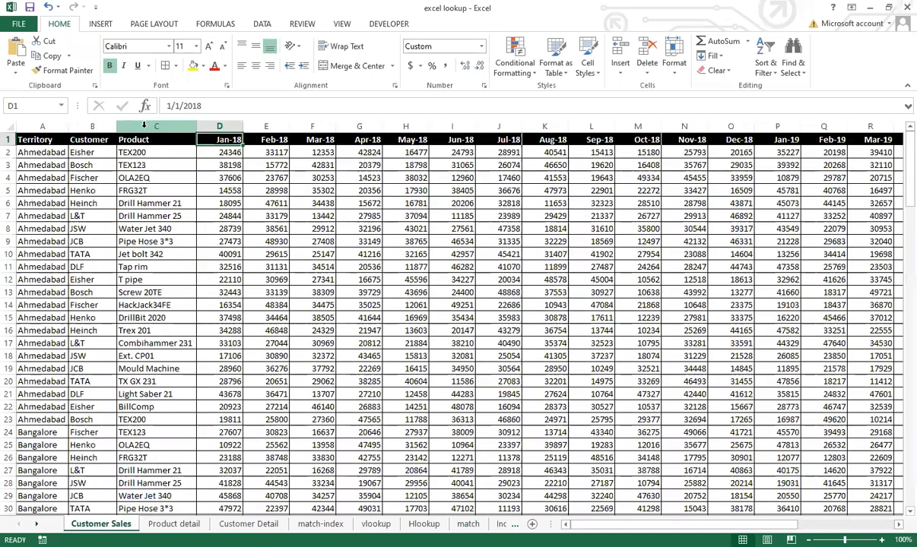
pyautogui.click(144, 125)
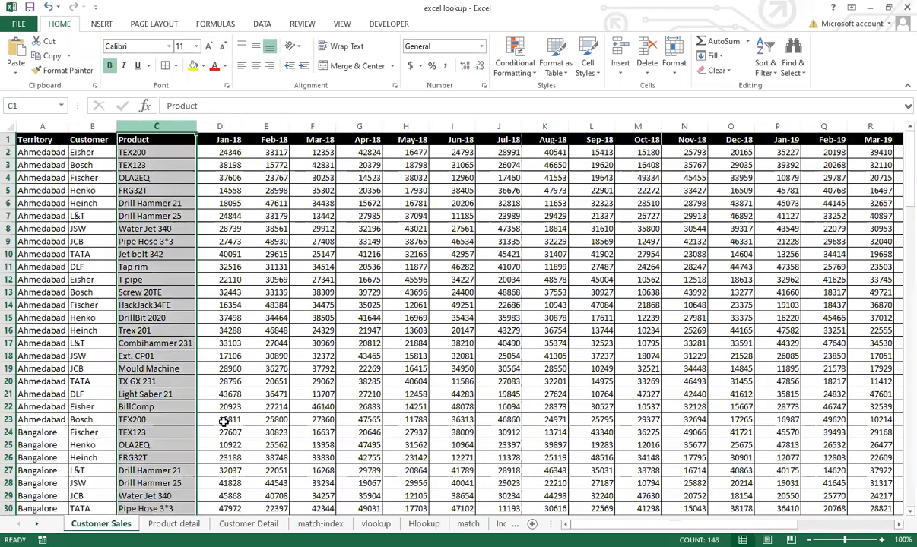
pyautogui.moveTo(29, 123); pyautogui.dragTo(76, 116)
pyautogui.click(92, 126)
pyautogui.click(156, 126)
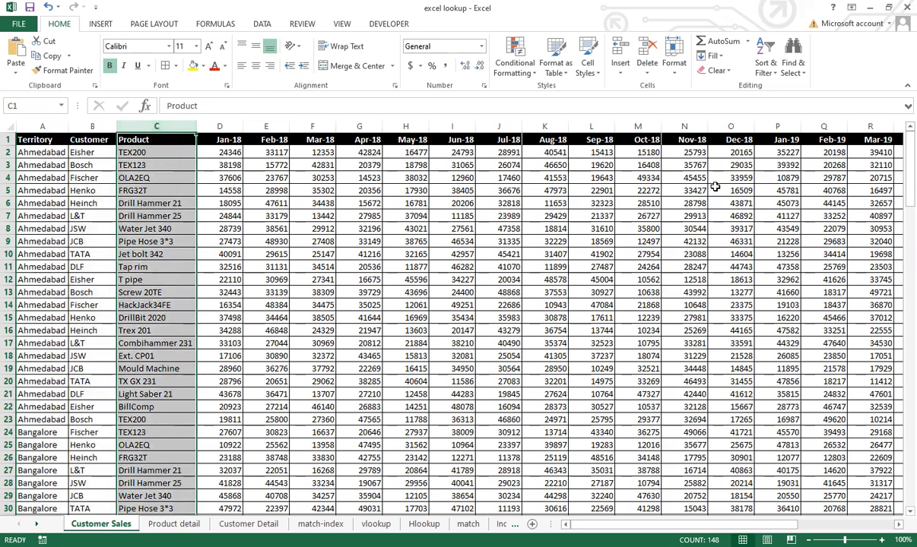
# Examine the Product, Product Group and Trade columns on the Product detail sheet.
pyautogui.click(174, 524)
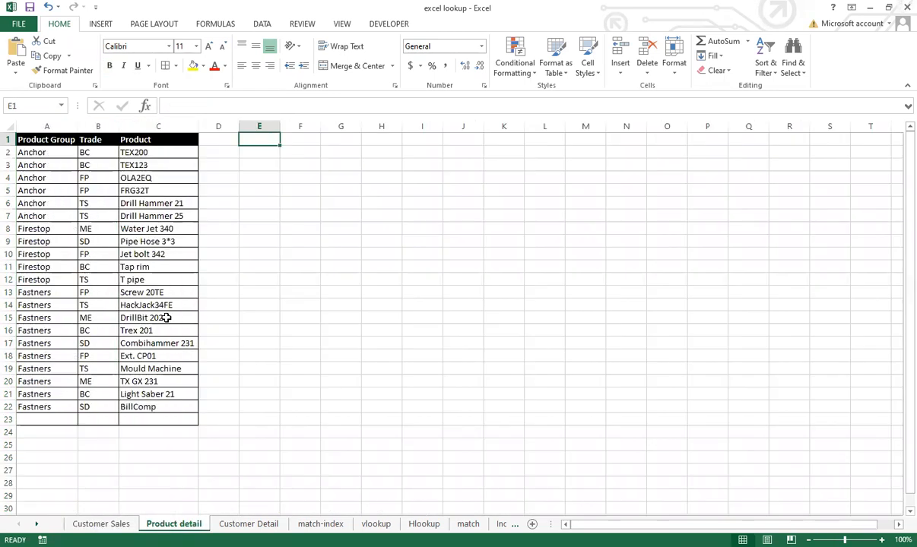
pyautogui.click(169, 122)
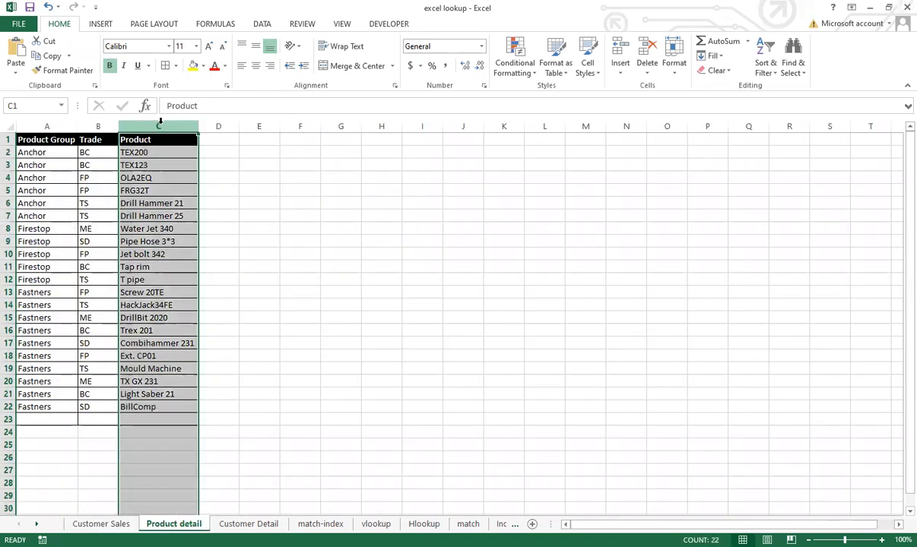
pyautogui.click(45, 124)
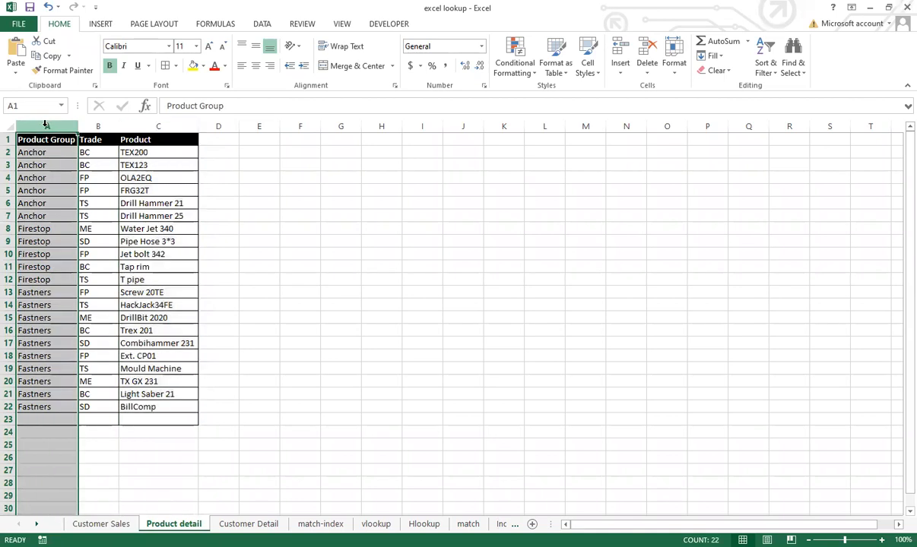
pyautogui.click(82, 163)
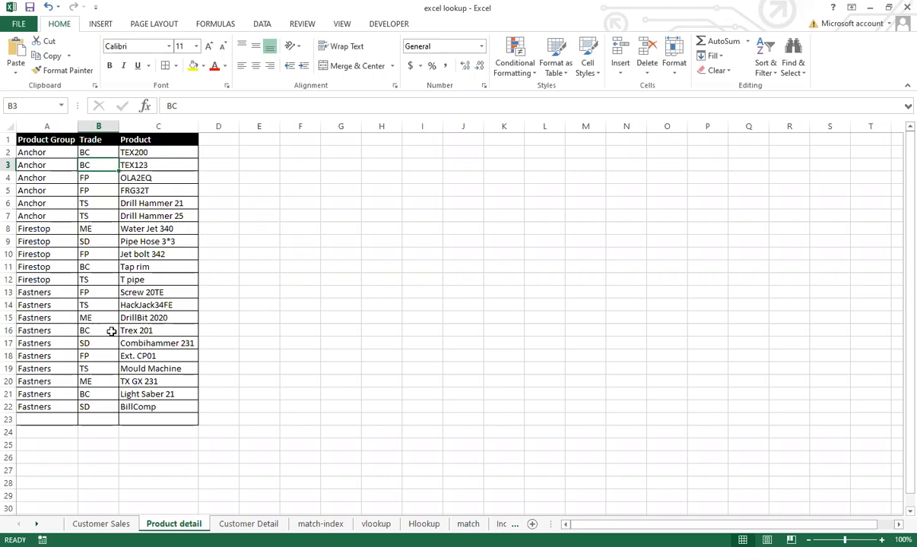
# Review the engagement levels assigned to the customers on the Customer Detail sheet.
pyautogui.click(249, 524)
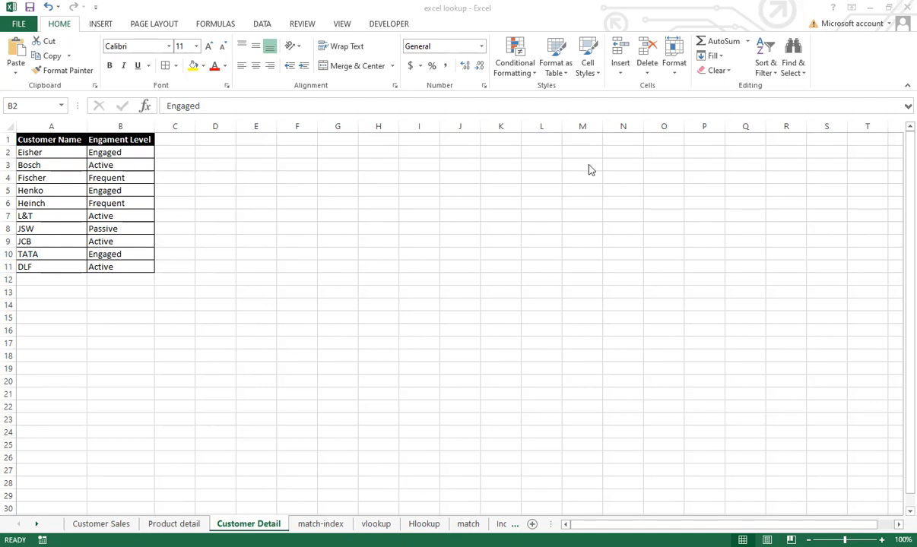
pyautogui.click(134, 155)
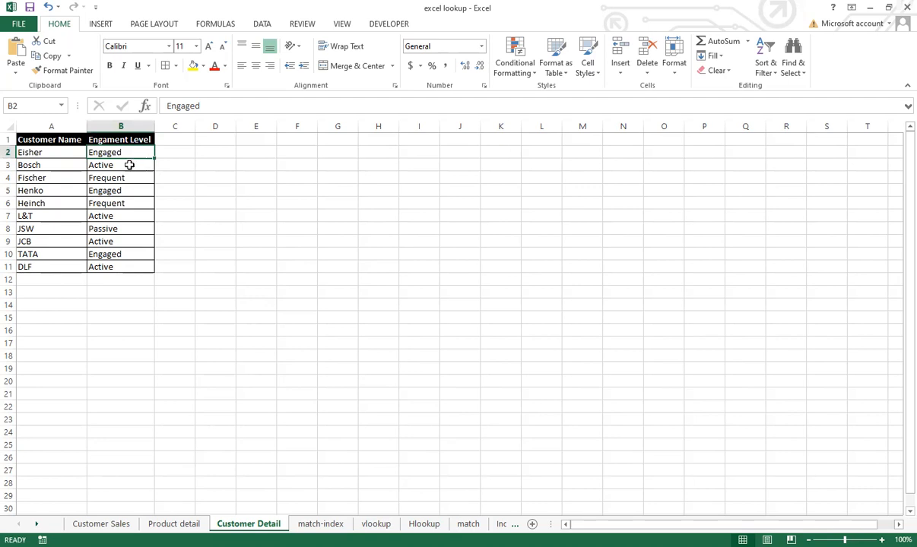
pyautogui.click(126, 166)
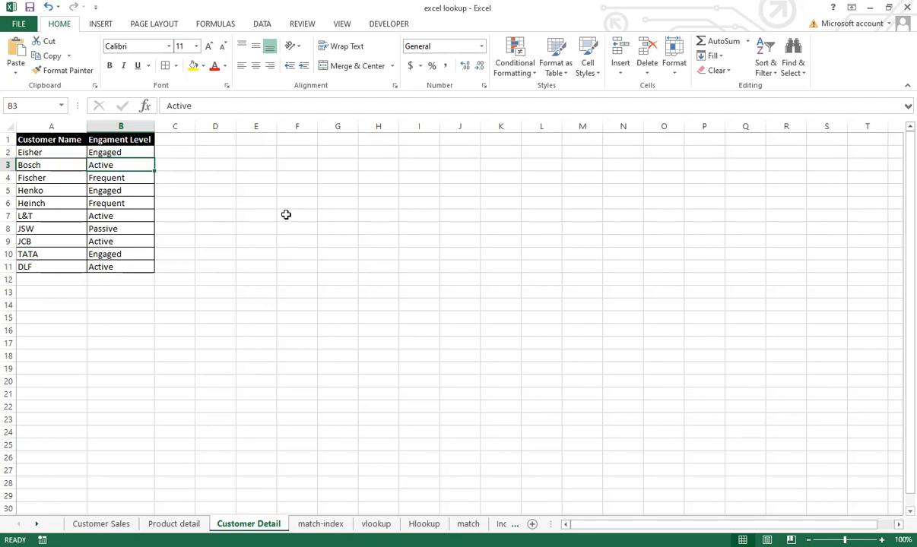
pyautogui.click(109, 181)
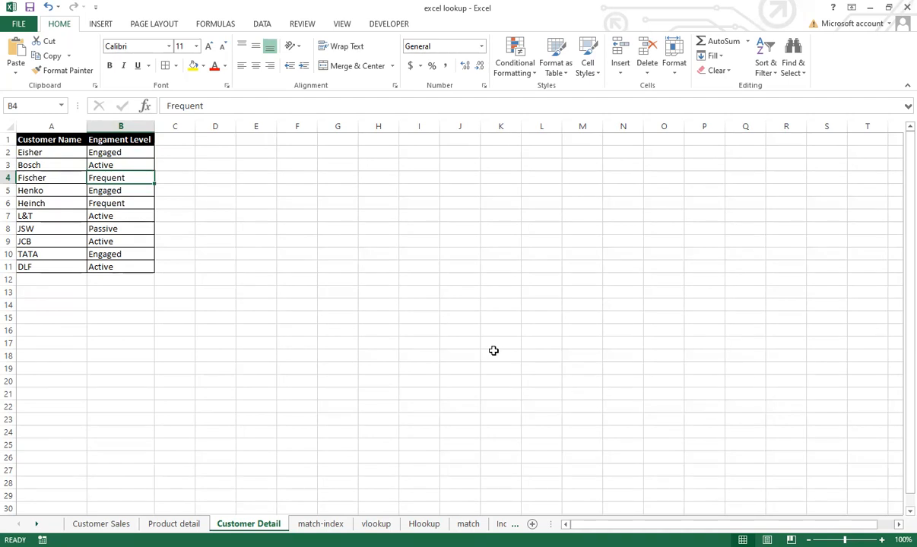
pyautogui.click(140, 234)
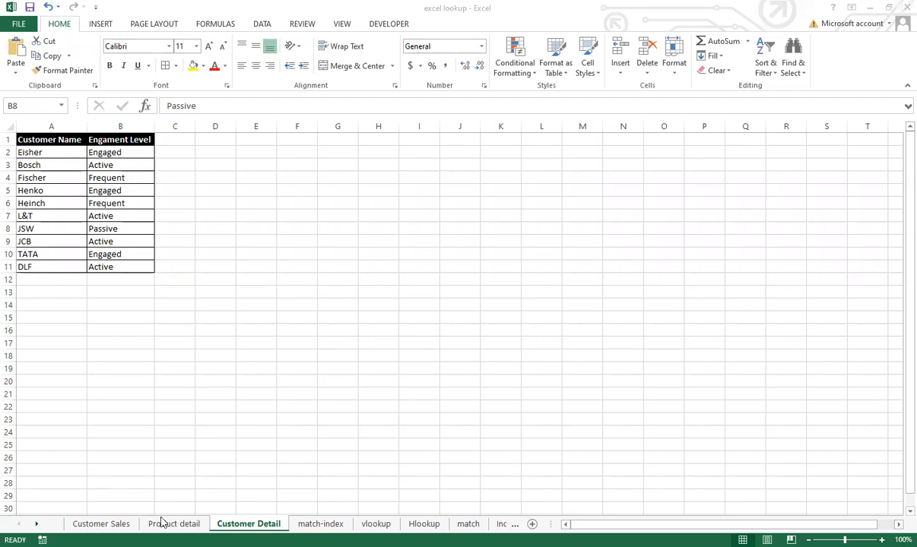
# Go to the vlookup sheet and select the first empty Engagement cell, D4.
pyautogui.click(101, 524)
pyautogui.click(251, 405)
pyautogui.click(249, 524)
pyautogui.click(174, 524)
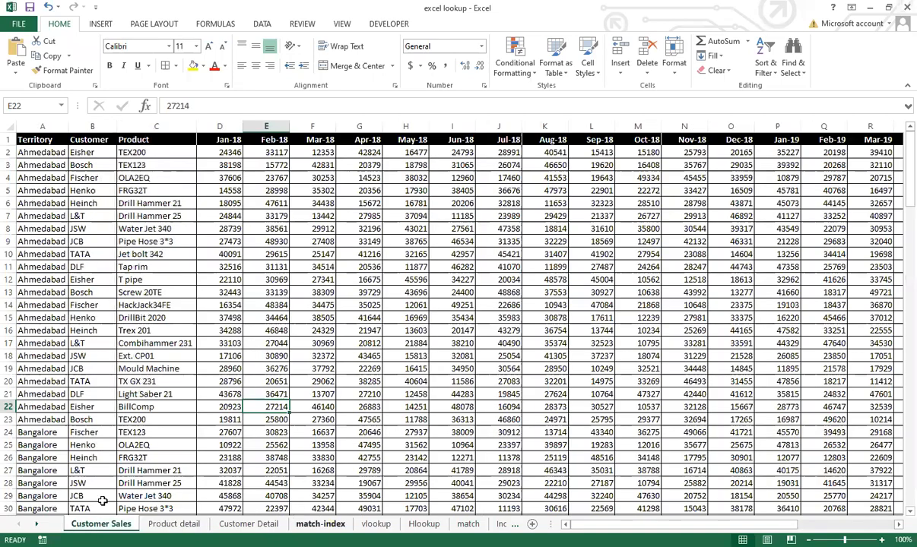
pyautogui.click(36, 524)
pyautogui.click(230, 524)
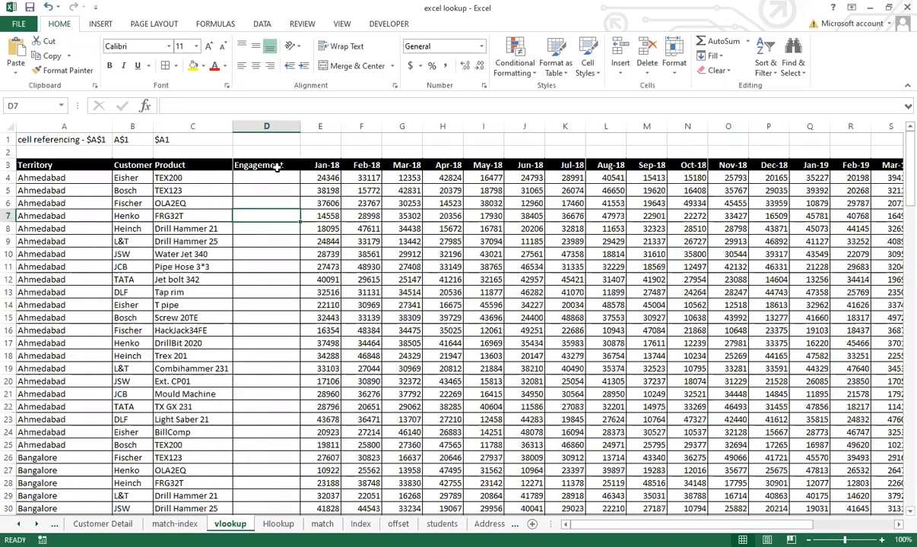
pyautogui.click(273, 179)
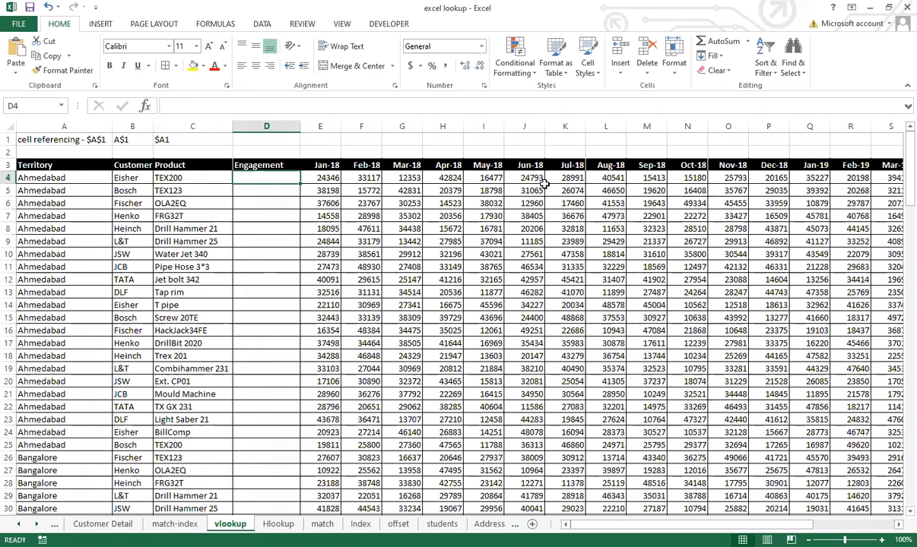
# Inspect the customer engagement table in A1:B11 of the Customer Detail sheet and return to the vlookup sheet.
pyautogui.click(107, 523)
pyautogui.moveTo(31, 137); pyautogui.dragTo(129, 266)
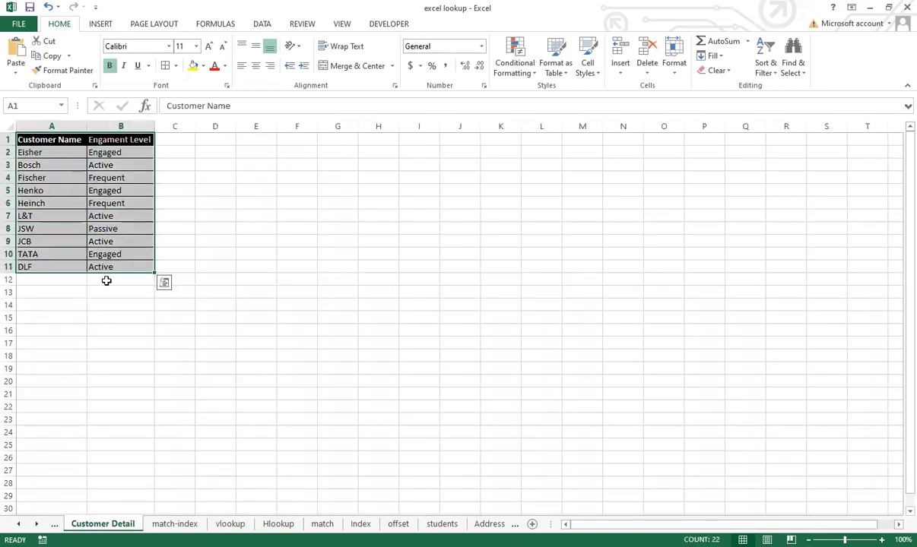
pyautogui.click(229, 524)
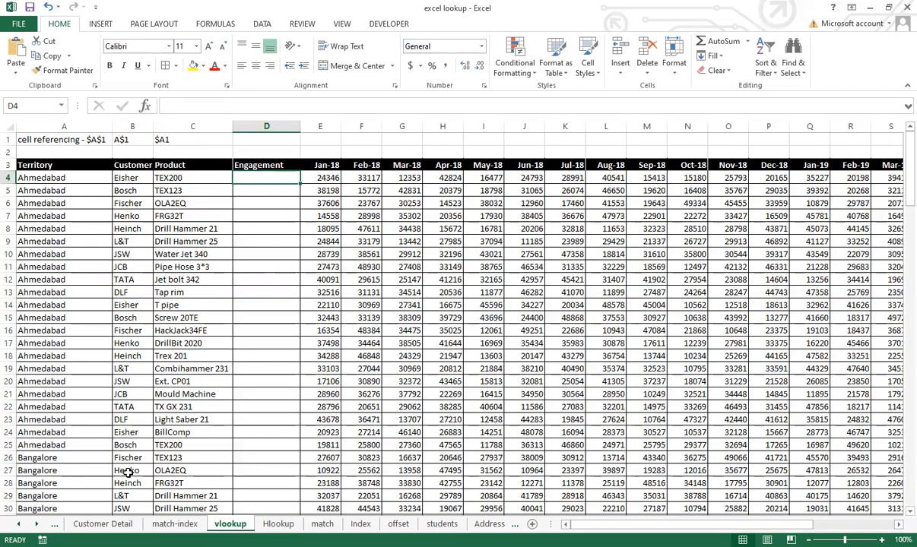
# Check how far the Customer column extends on the vlookup sheet and return to the first Engagement cell, D4.
pyautogui.click(135, 177)
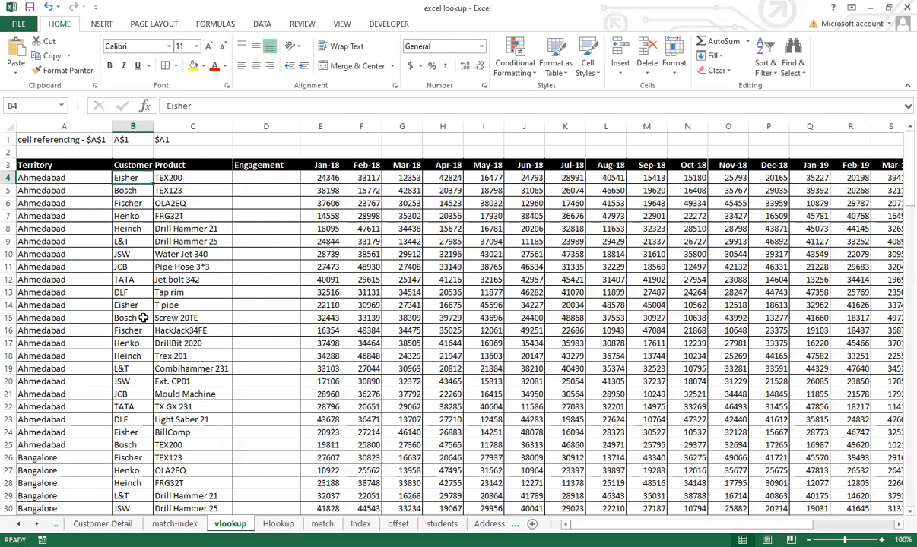
pyautogui.hotkey('ctrl', 'Down')
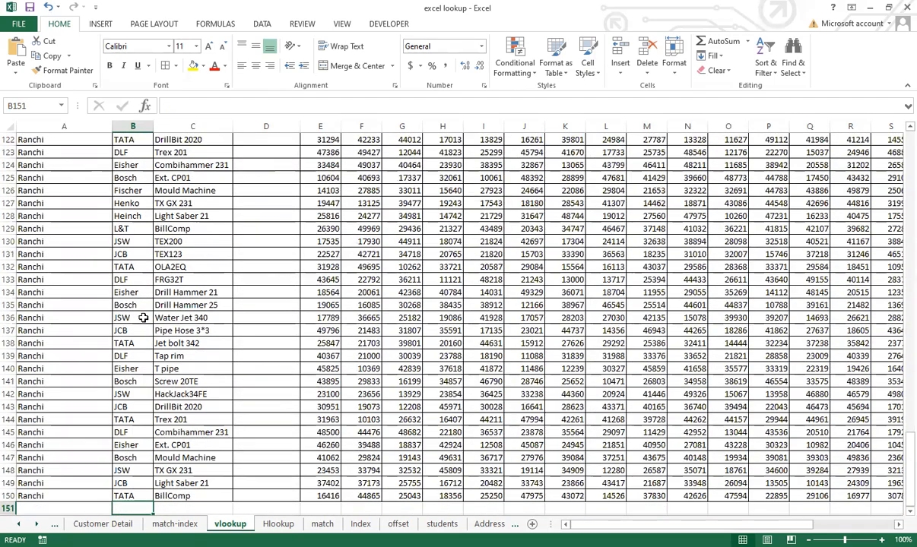
pyautogui.hotkey('ctrl', 'Up')
pyautogui.press('Down')
pyautogui.press('Up')
pyautogui.press('Right')
pyautogui.press('Right')
pyautogui.press('Down')
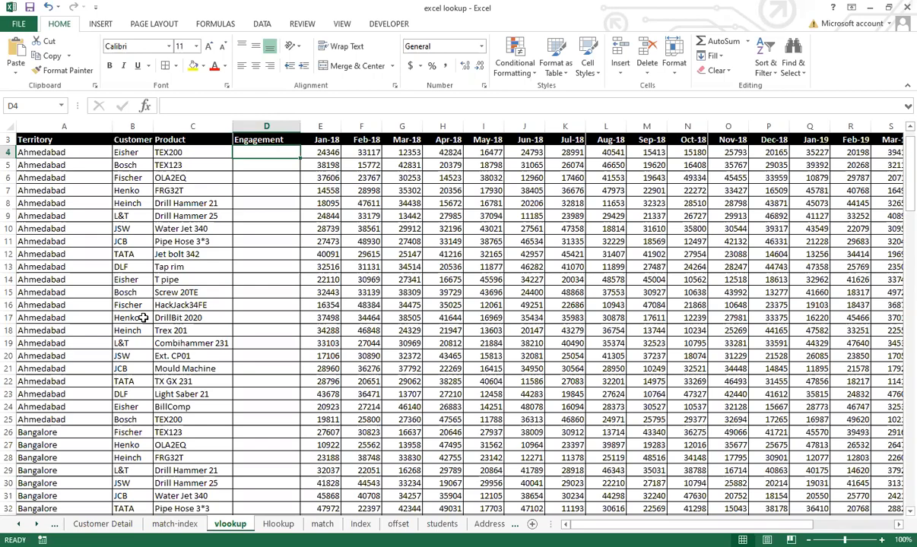
pyautogui.press('Up')
pyautogui.press('Up')
pyautogui.press('Up')
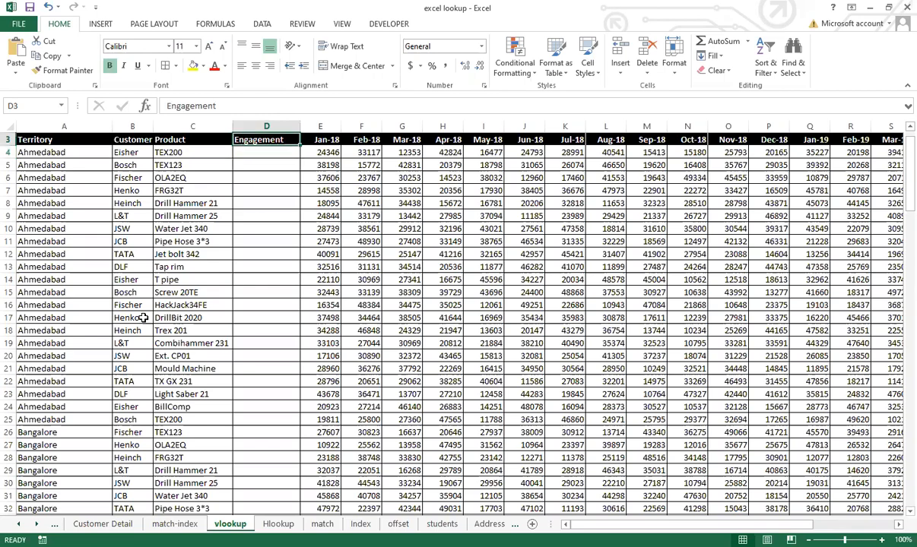
pyautogui.press('Left')
pyautogui.press('Left')
pyautogui.press('Left')
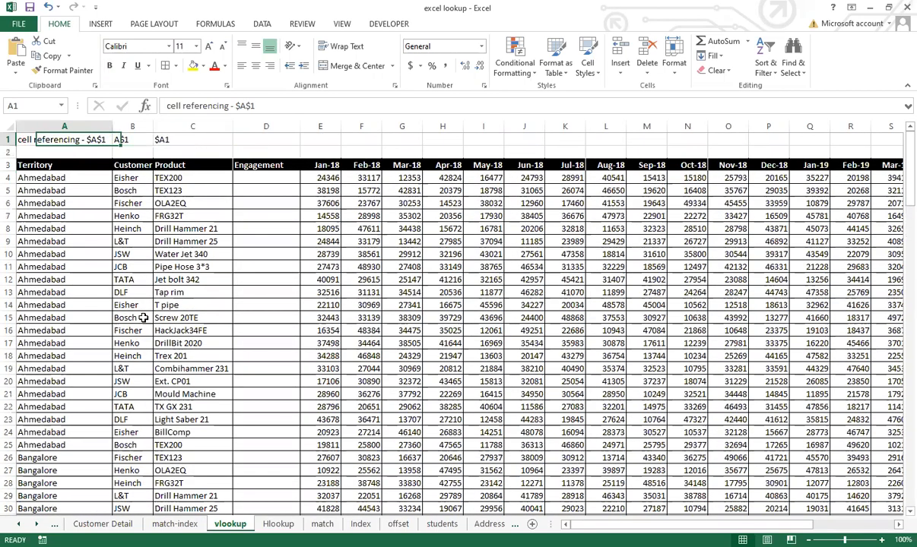
pyautogui.press('Down')
pyautogui.press('Down')
pyautogui.press('Down')
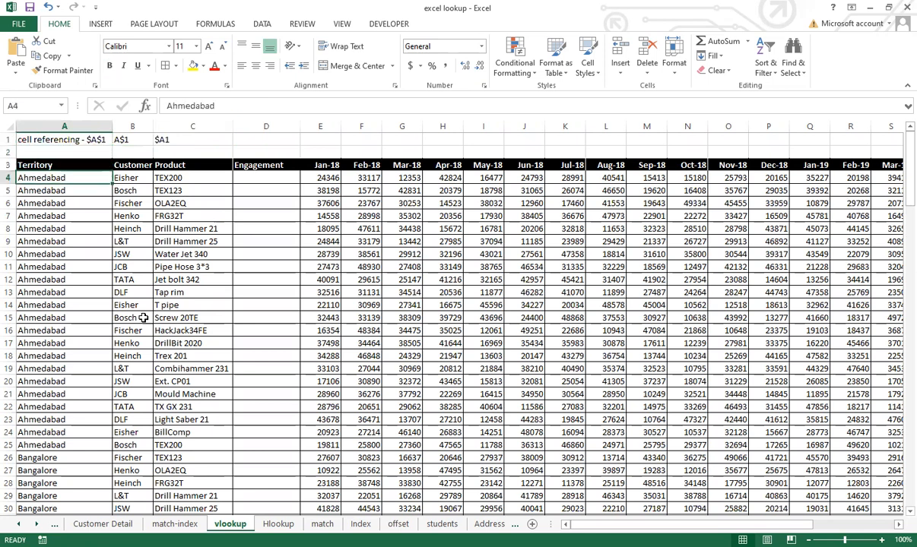
pyautogui.press('Right')
pyautogui.press('Right')
pyautogui.press('Right')
pyautogui.write('=')
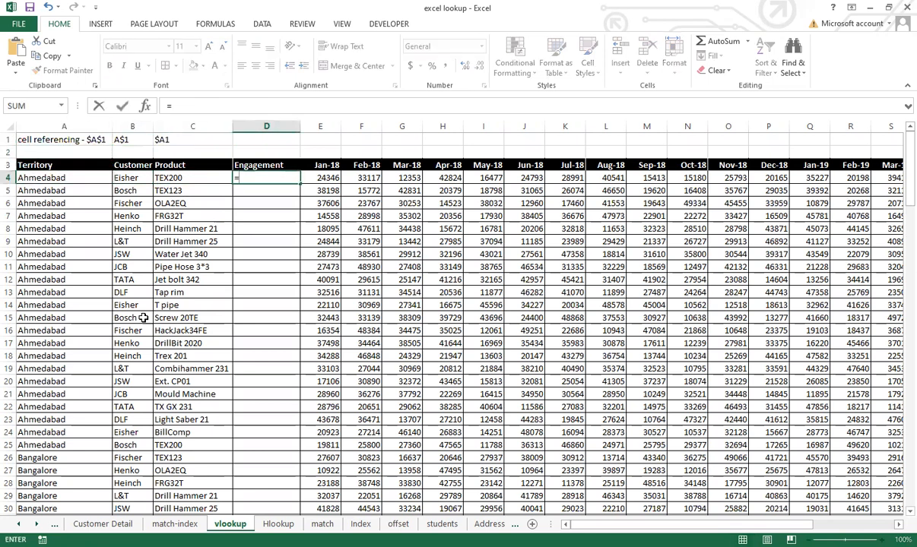
pyautogui.write('vloo')
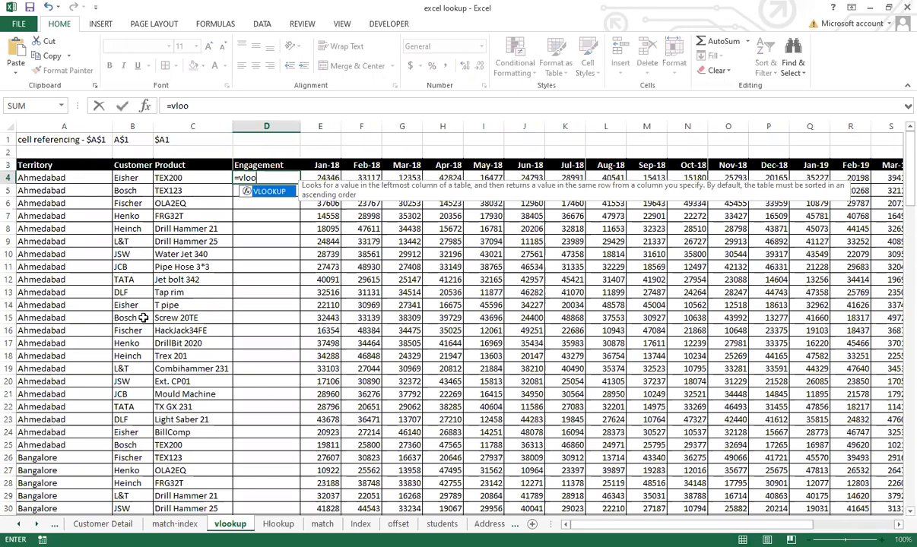
pyautogui.press('Tab')
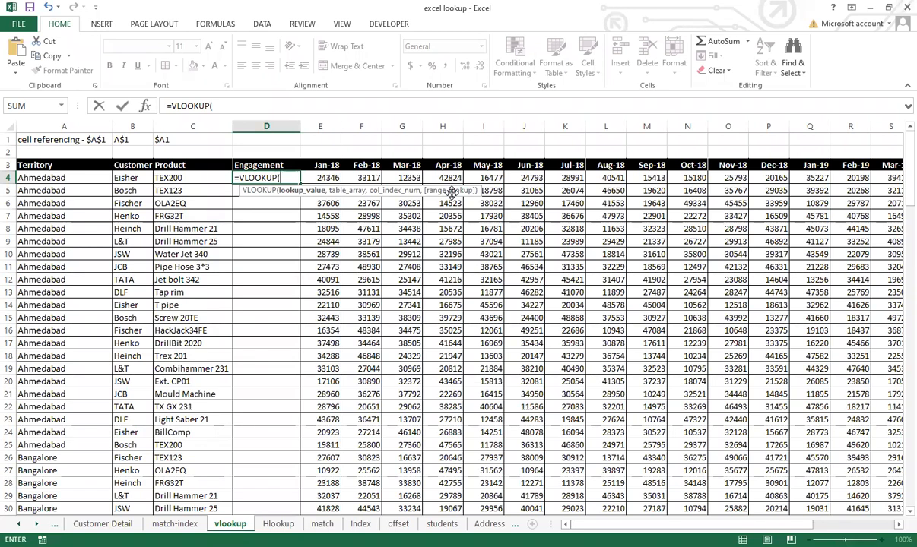
pyautogui.press('Escape')
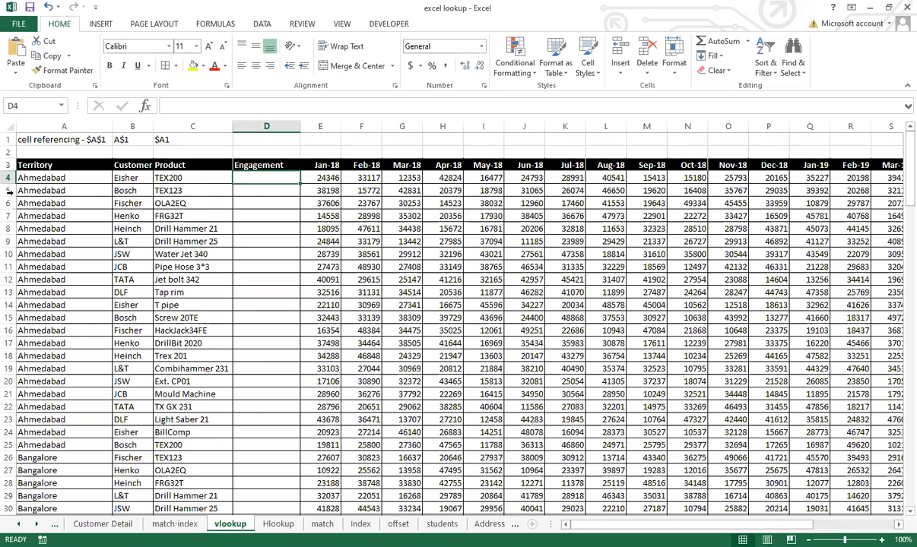
# Look at a customer's name and engagement level in row 4 of the Customer Detail sheet.
pyautogui.click(103, 524)
pyautogui.click(105, 178)
pyautogui.click(70, 178)
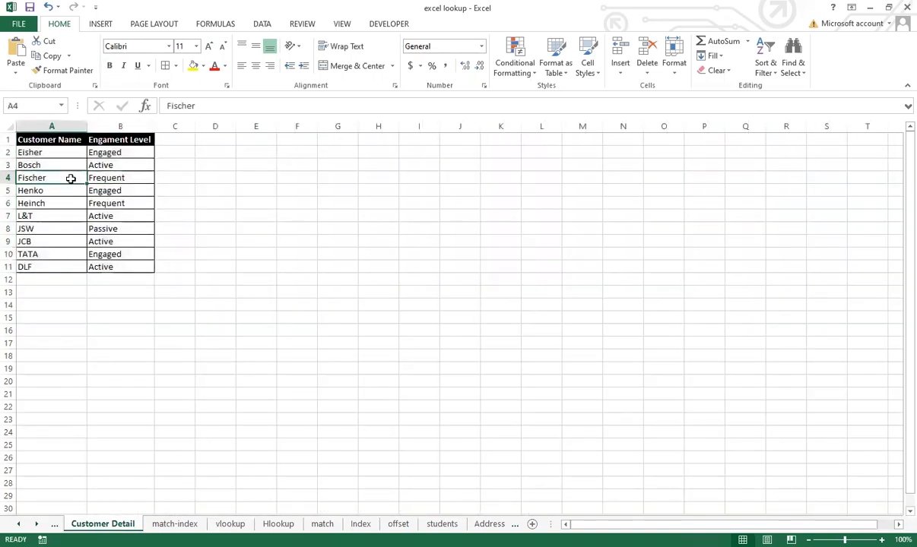
# Examine the Customer Name and Engament Level columns of the Customer Detail sheet and the empty columns C and G.
pyautogui.click(46, 125)
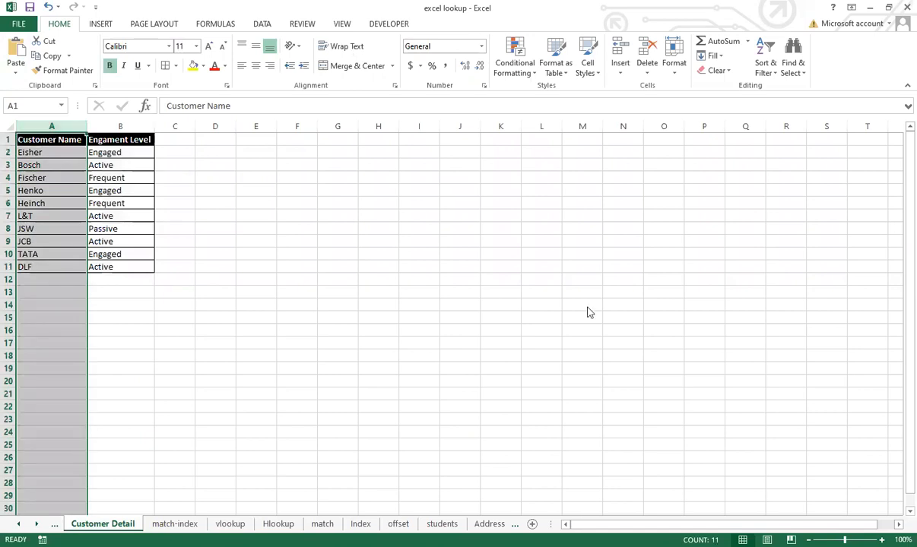
pyautogui.hotkey('alt', 'Tab')
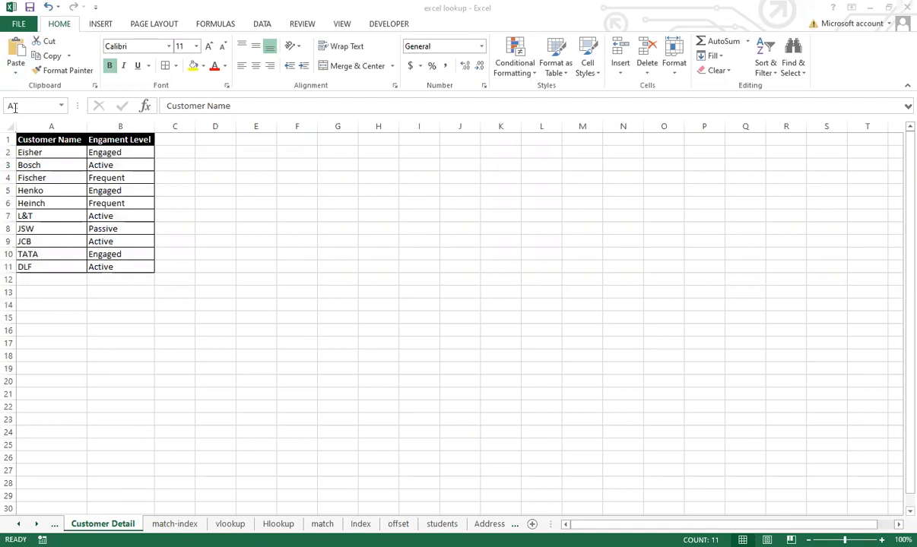
pyautogui.click(42, 127)
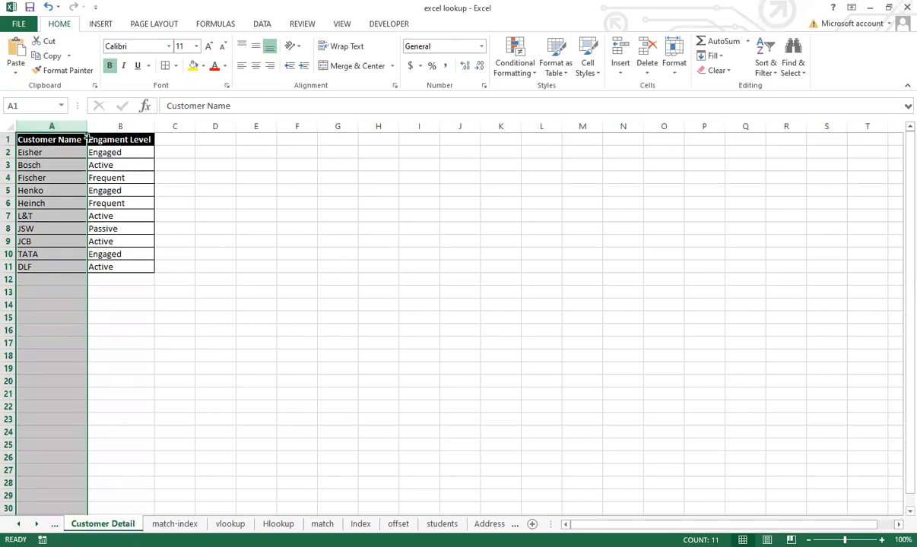
pyautogui.click(104, 140)
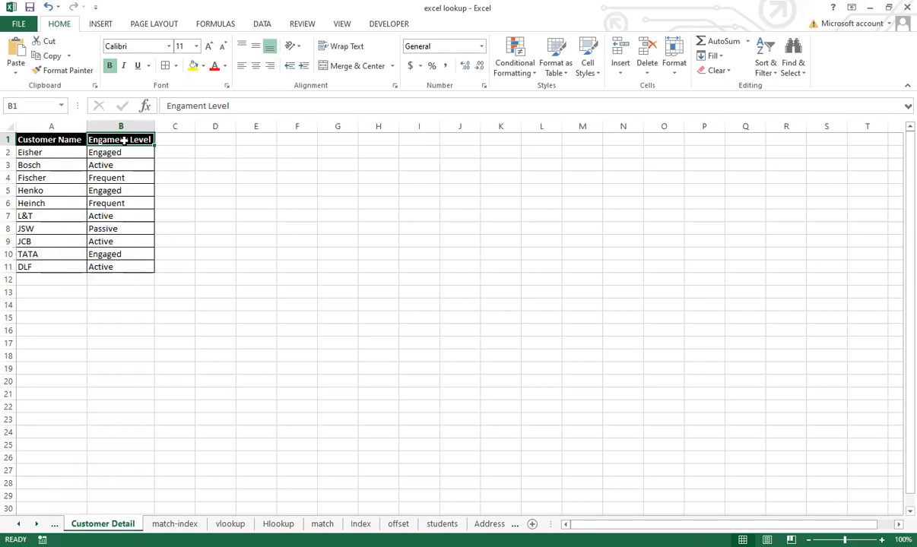
pyautogui.click(379, 125)
pyautogui.click(176, 126)
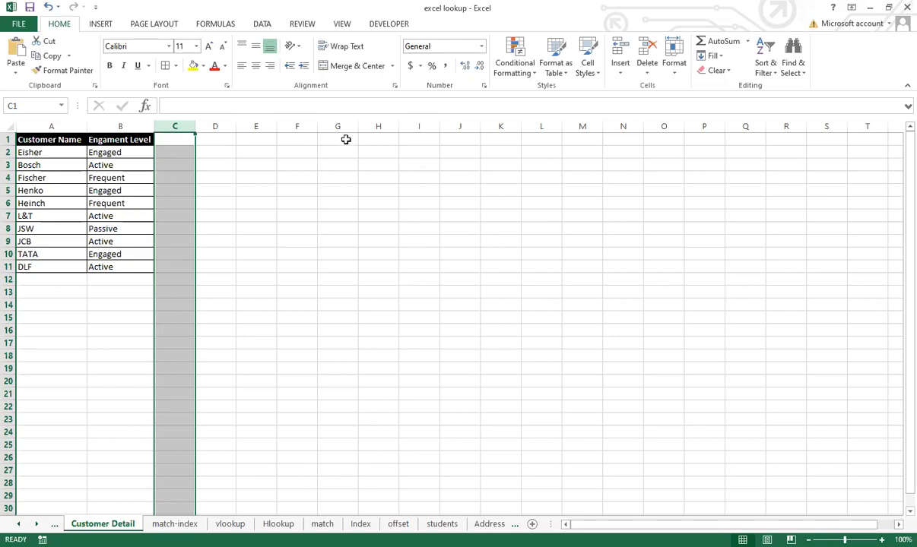
pyautogui.click(339, 127)
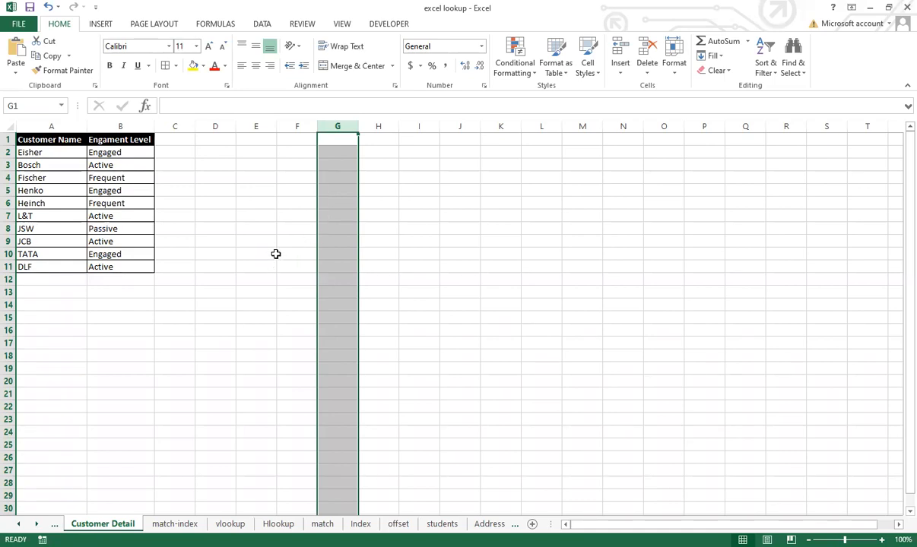
# Look at the Engagement column on the vlookup sheet, and check the first customer and the empty row 12 on the Customer Detail sheet.
pyautogui.click(174, 523)
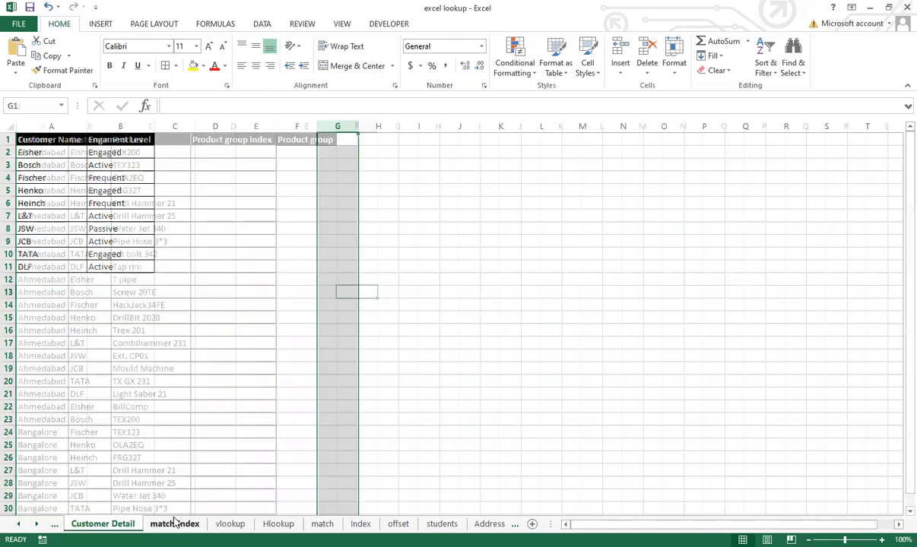
pyautogui.click(230, 524)
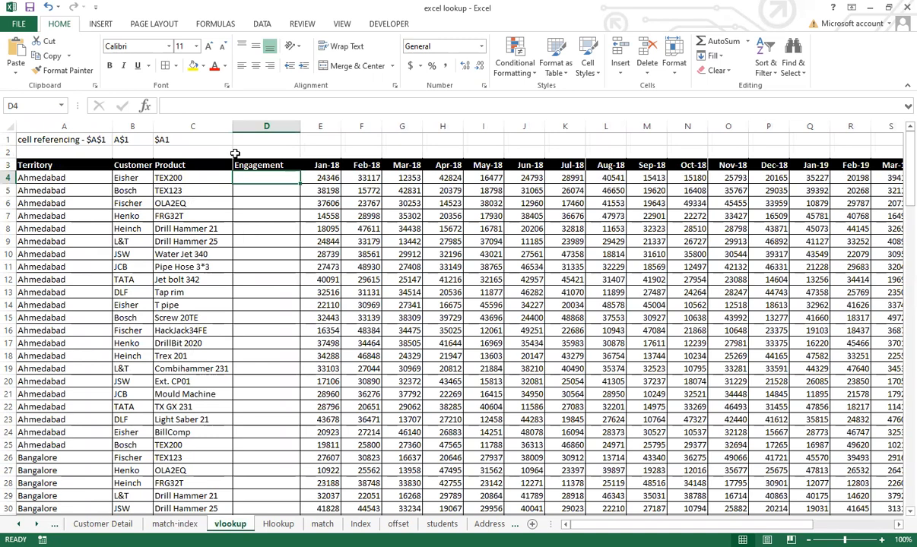
pyautogui.click(102, 523)
pyautogui.click(46, 152)
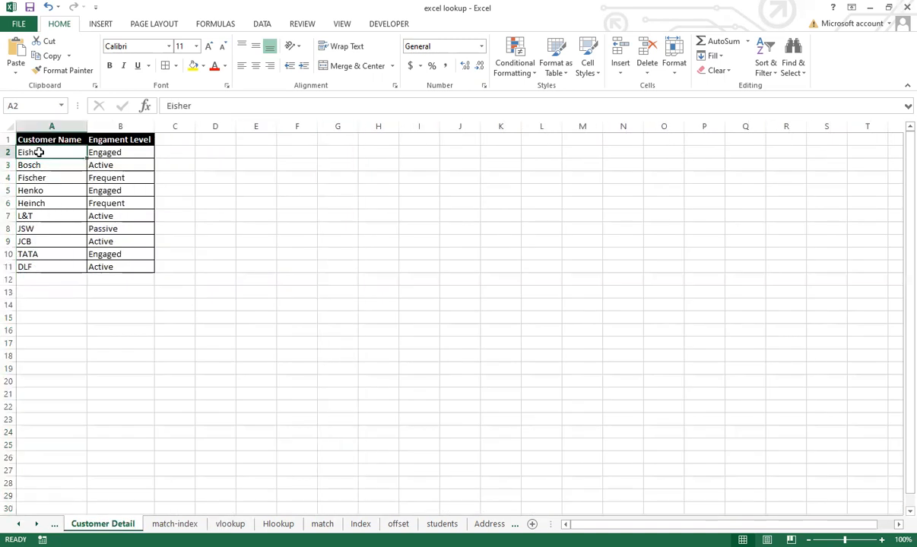
pyautogui.click(46, 282)
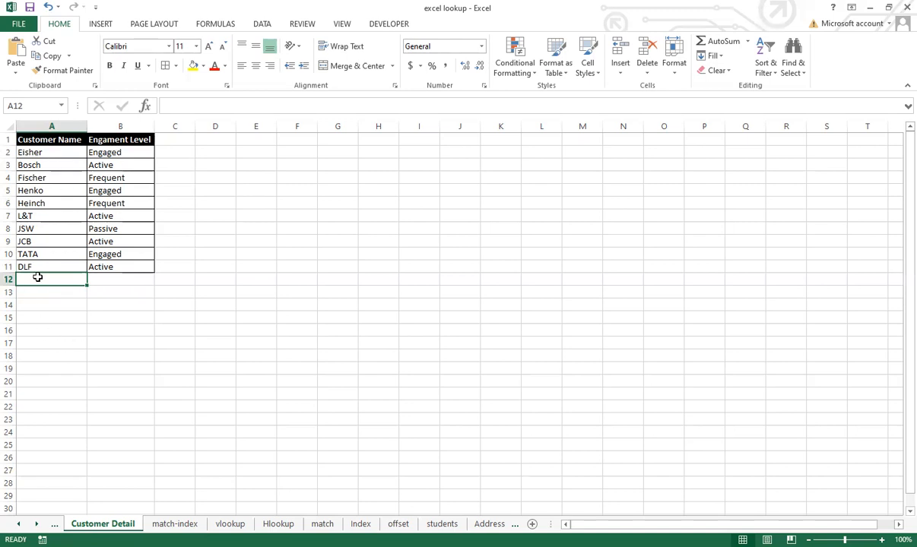
pyautogui.click(126, 281)
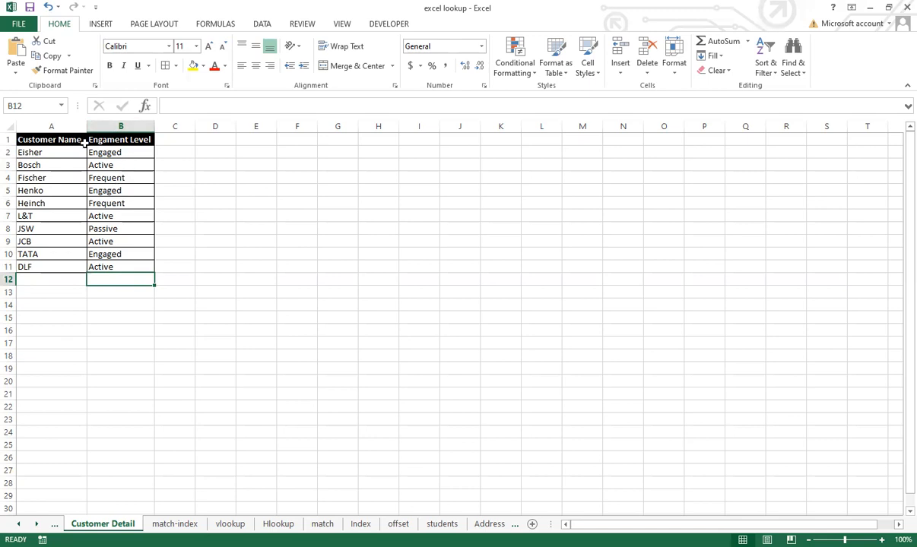
# Review columns A and B, the first customer record in A2:B2 and the empty cells below the Customer Detail table.
pyautogui.click(46, 126)
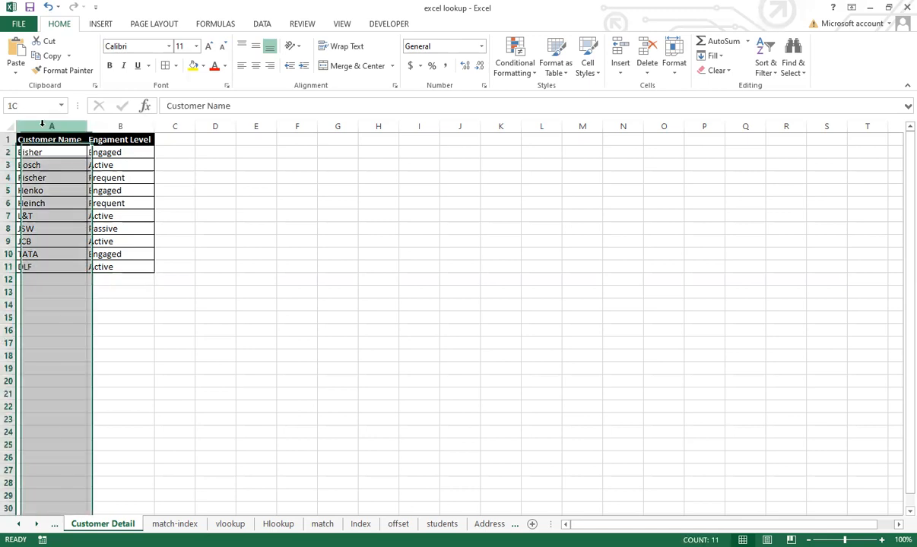
pyautogui.click(107, 126)
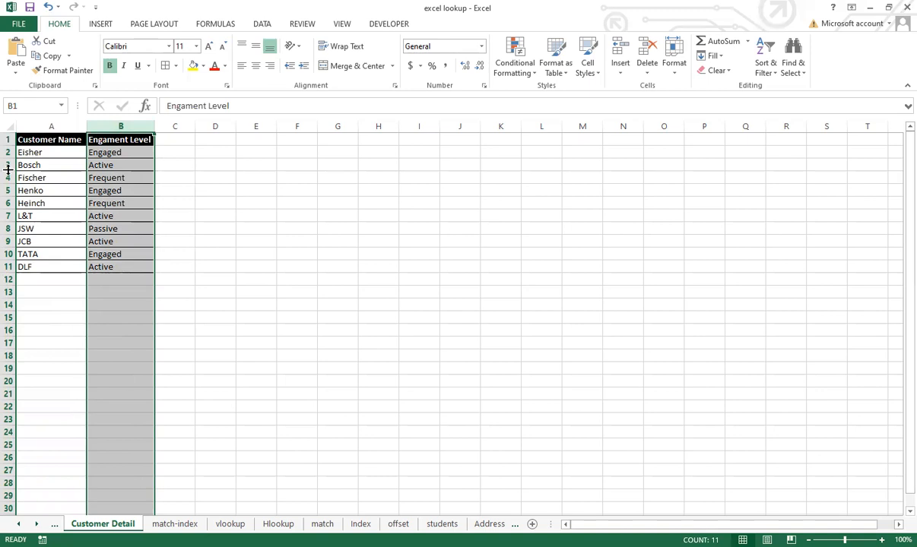
pyautogui.click(52, 126)
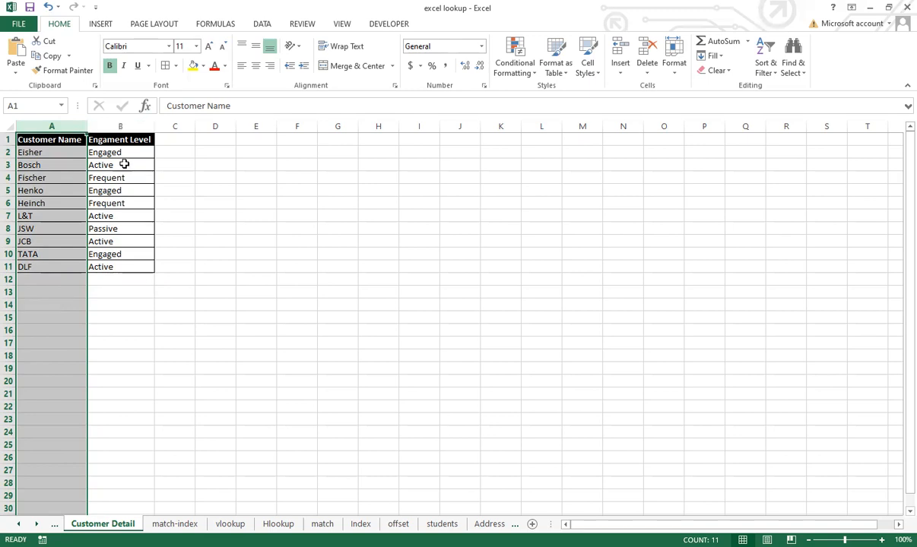
pyautogui.moveTo(40, 152); pyautogui.dragTo(133, 150)
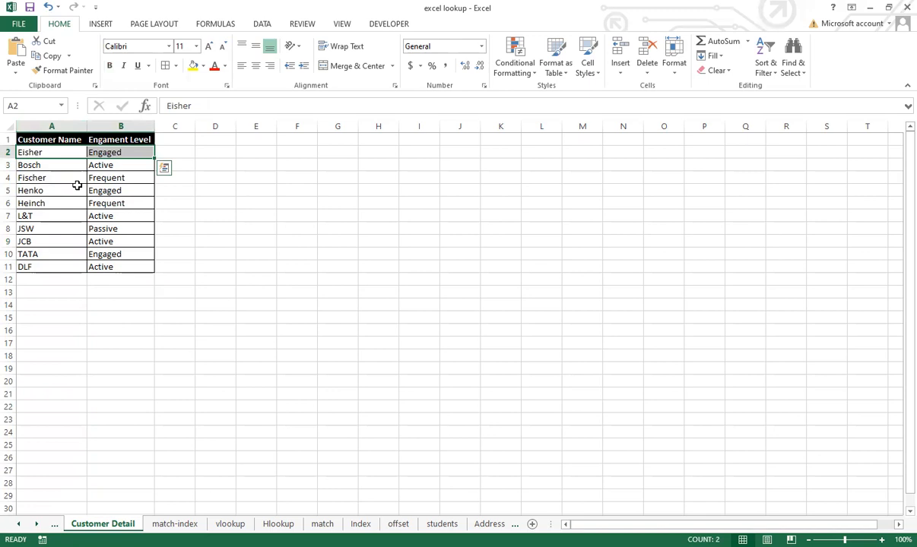
pyautogui.click(73, 281)
pyautogui.click(97, 284)
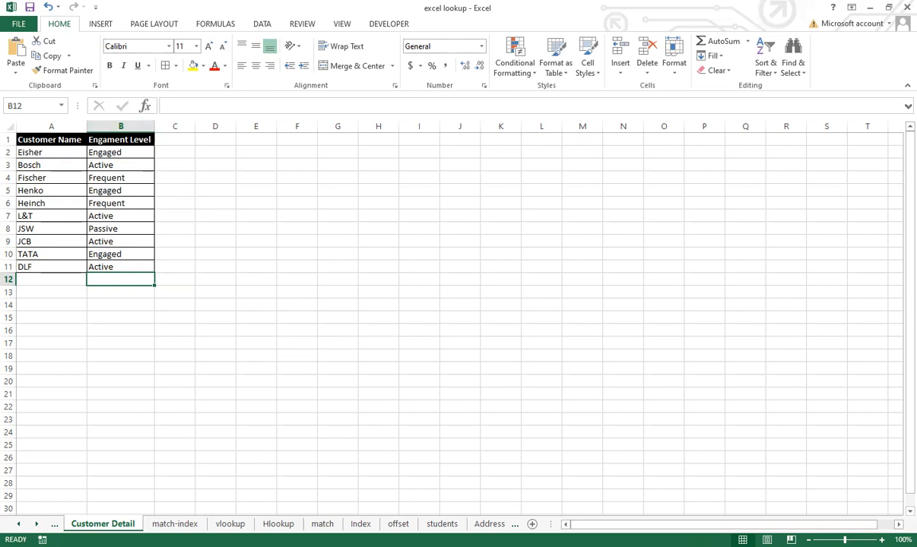
# Begin a VLOOKUP formula in D4 of the vlookup sheet with customer cell B4 as the lookup value.
pyautogui.click(237, 524)
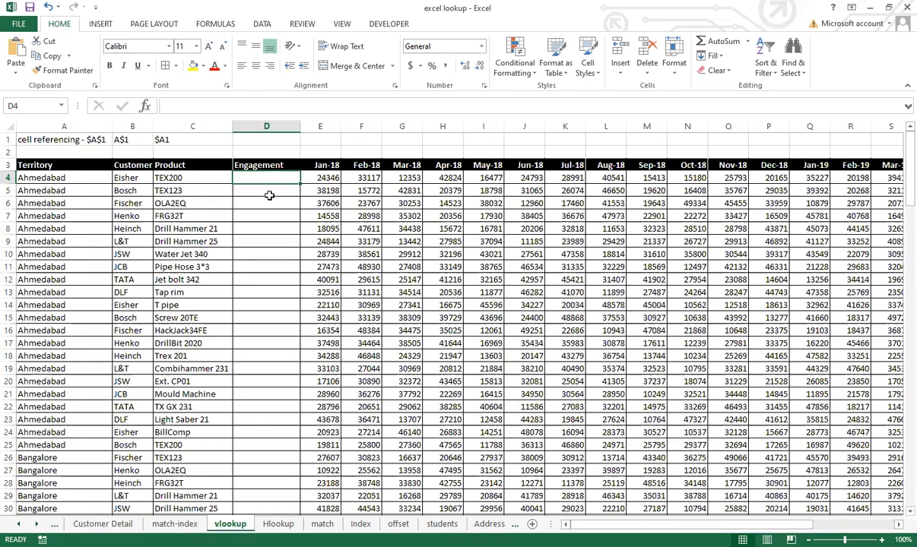
pyautogui.write('=')
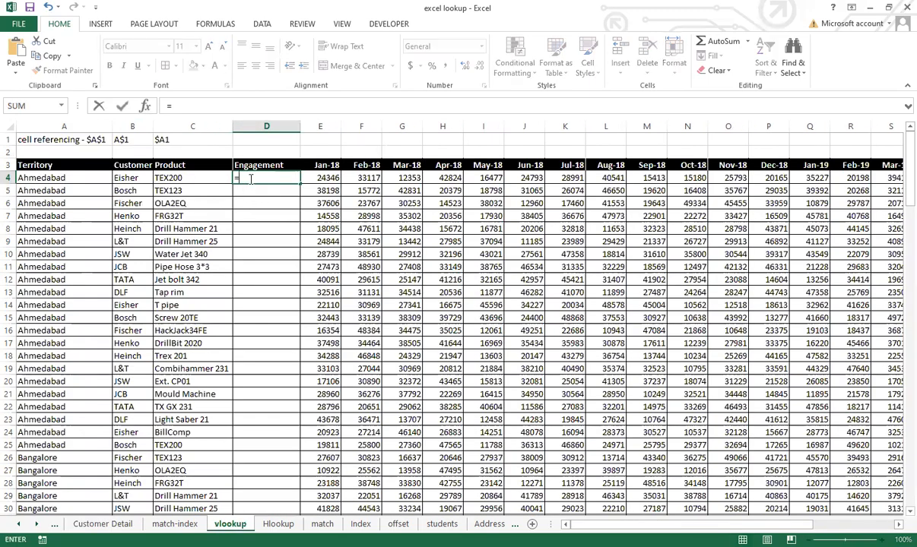
pyautogui.write('VLOOKUP(')
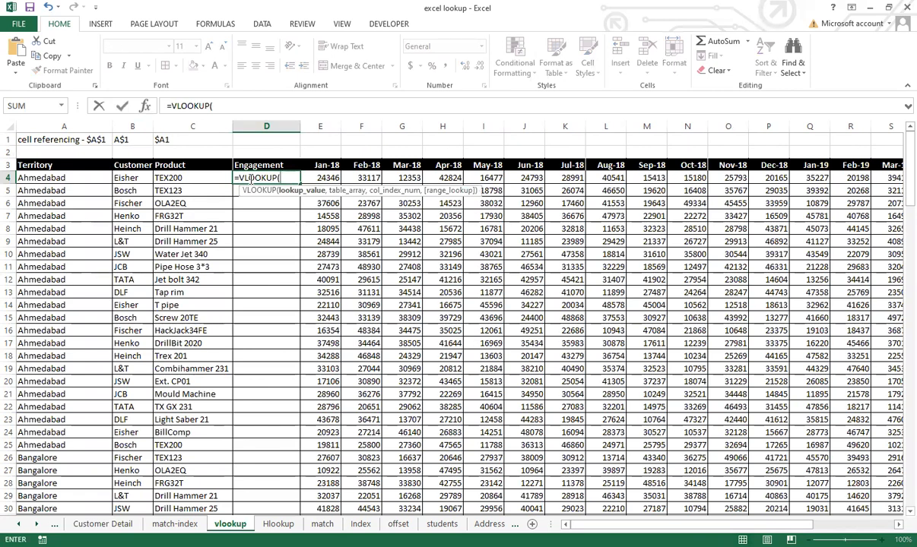
pyautogui.click(130, 177)
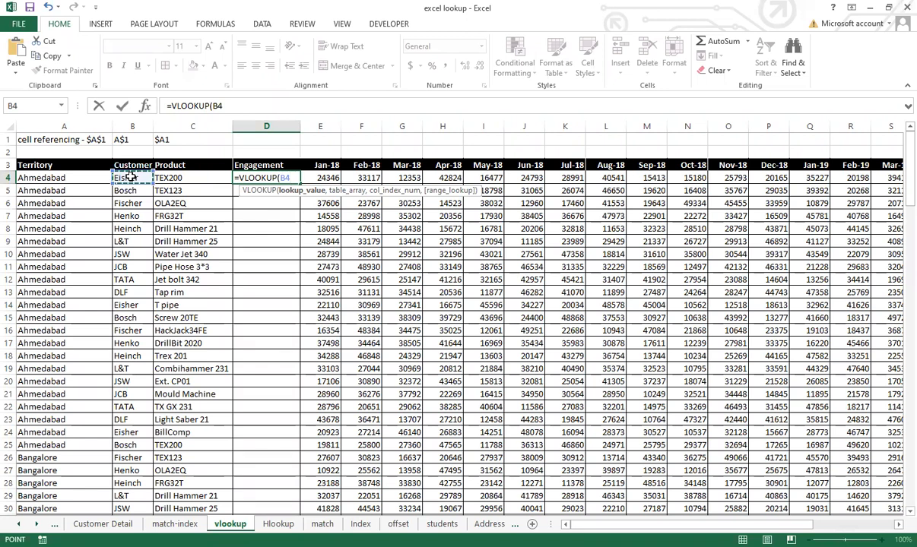
pyautogui.write(',')
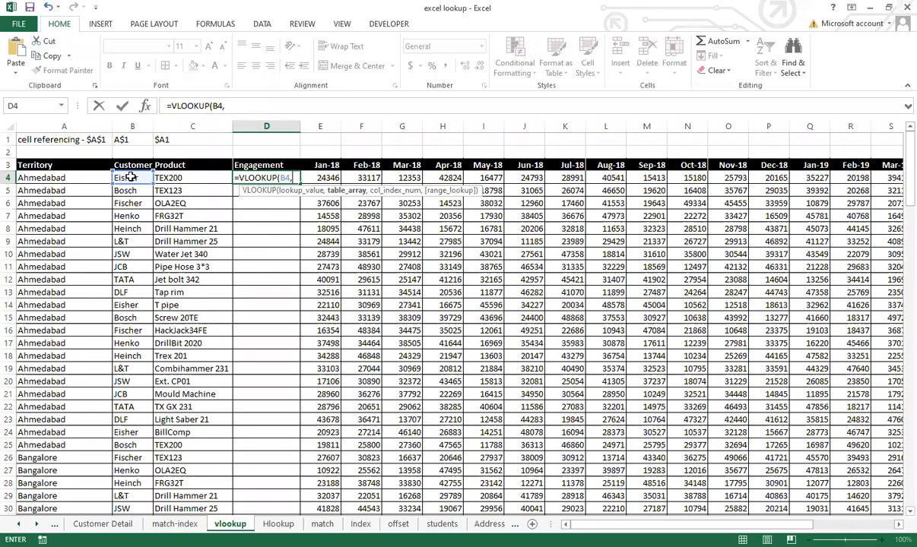
# Set the VLOOKUP's table array to columns A:K of the Customer Detail sheet.
pyautogui.click(103, 524)
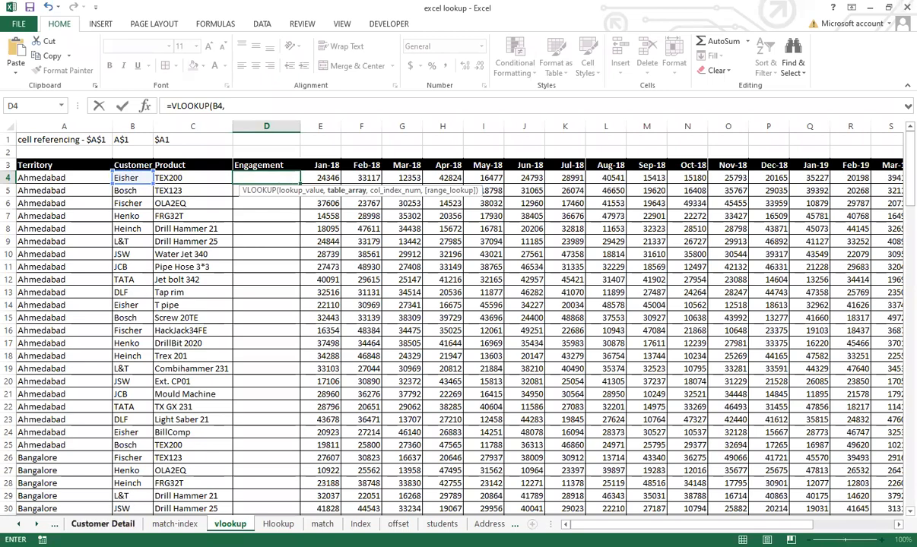
pyautogui.click(64, 125)
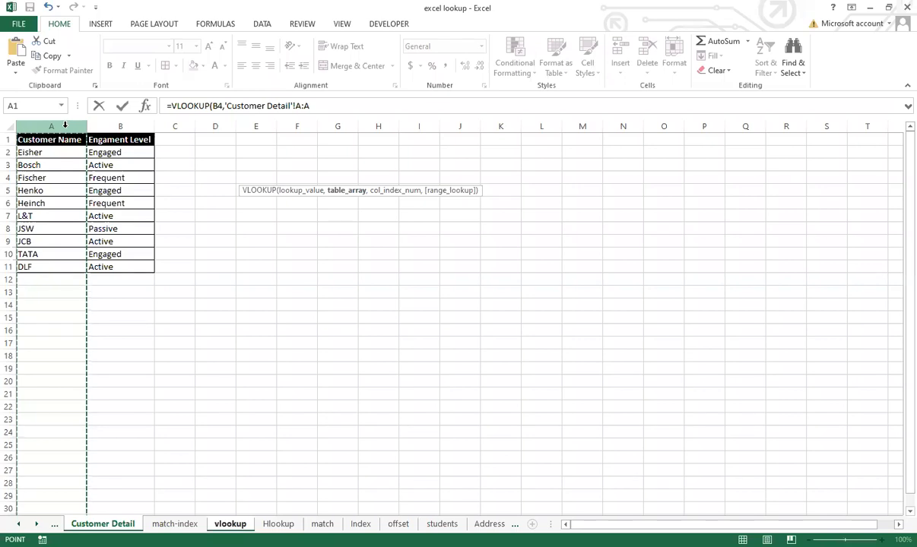
pyautogui.moveTo(65, 124); pyautogui.dragTo(121, 125)
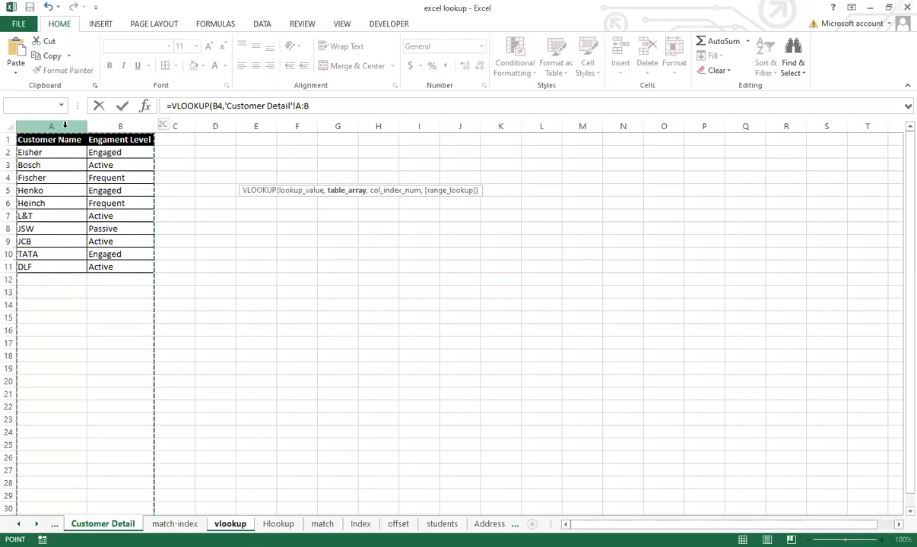
pyautogui.moveTo(120, 125); pyautogui.dragTo(502, 125)
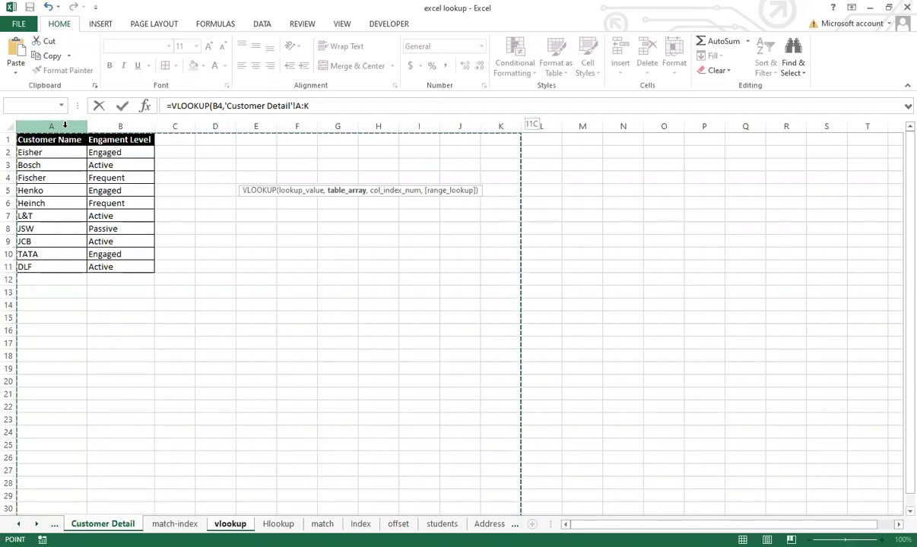
# Complete the VLOOKUP formula with column index 2 and FALSE for an exact match, and enter it in D4.
pyautogui.write(',2')
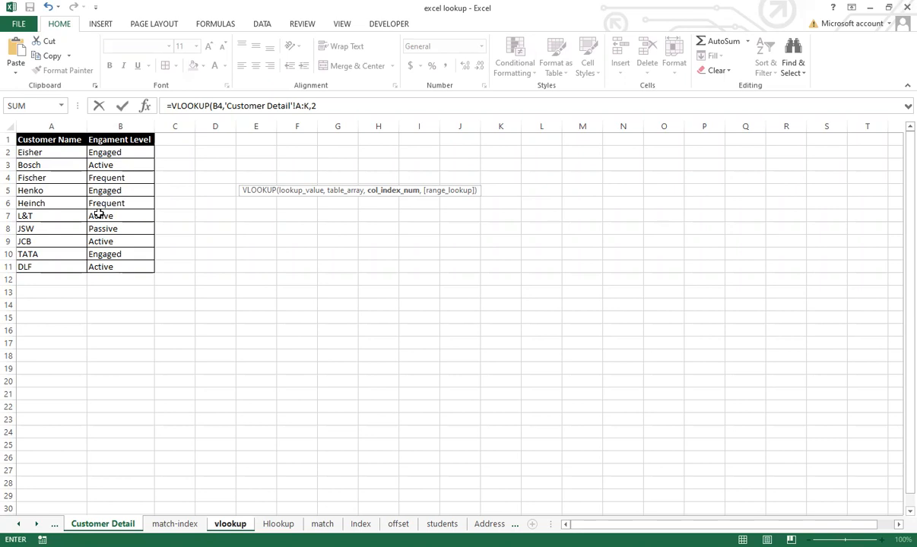
pyautogui.write(',')
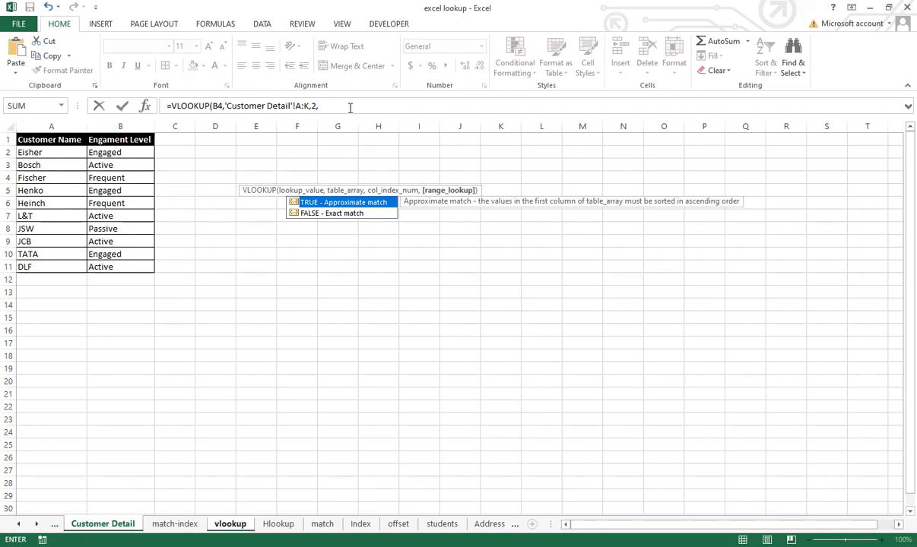
pyautogui.click(349, 108)
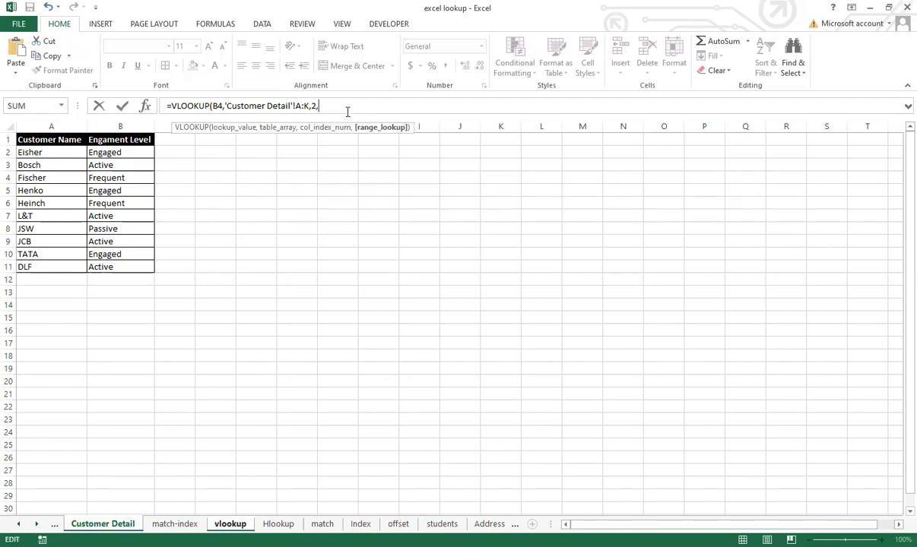
pyautogui.press('BackSpace')
pyautogui.write(',')
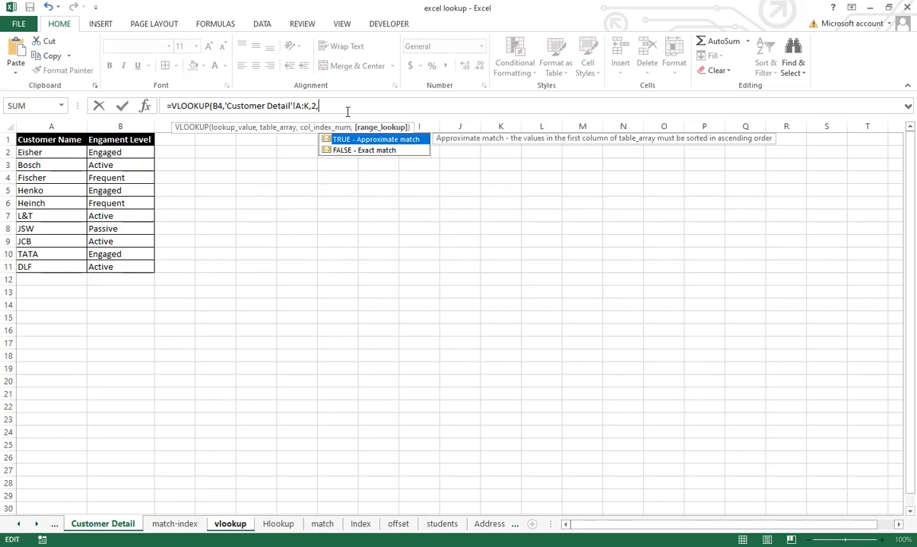
pyautogui.press('Down')
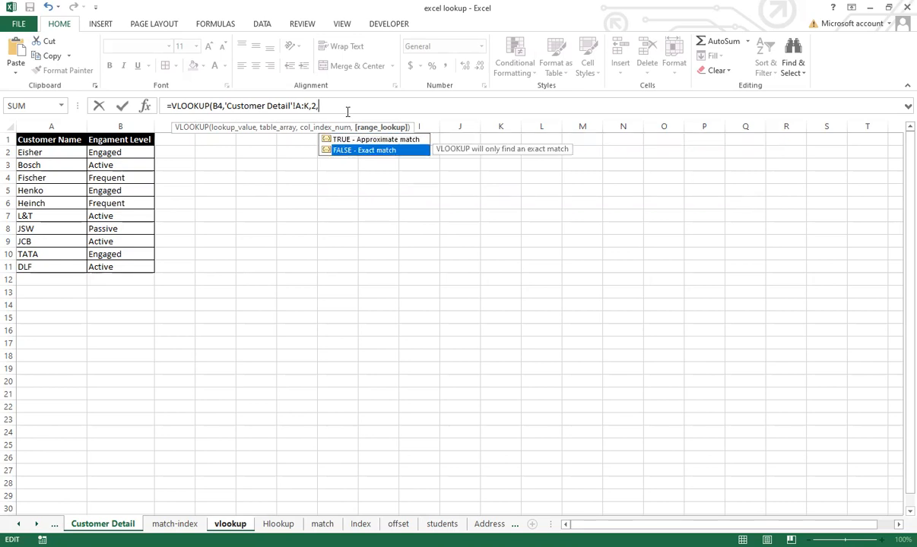
pyautogui.press('Tab')
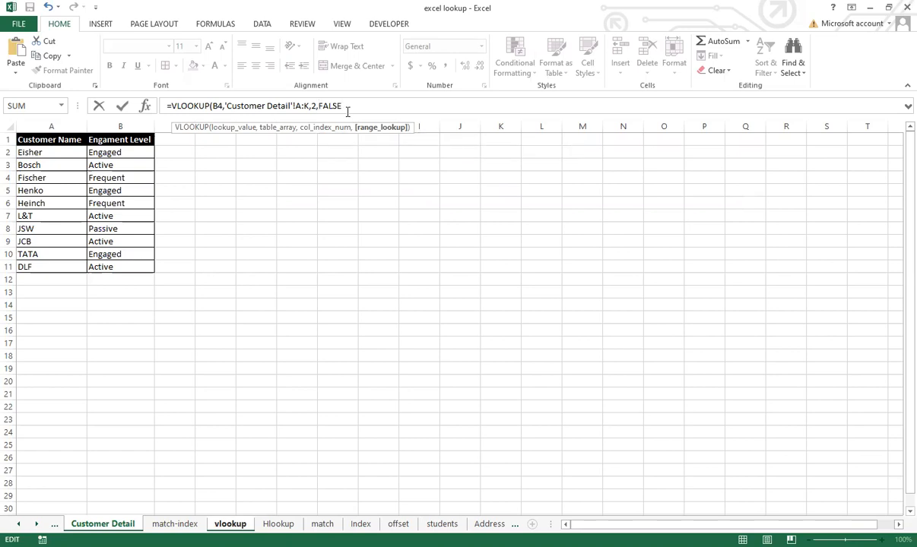
pyautogui.write(')')
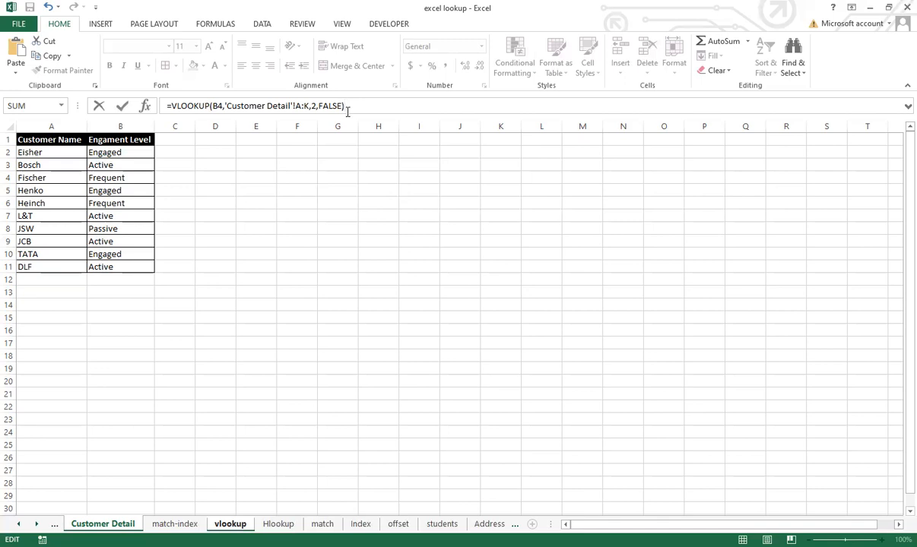
pyautogui.press('Return')
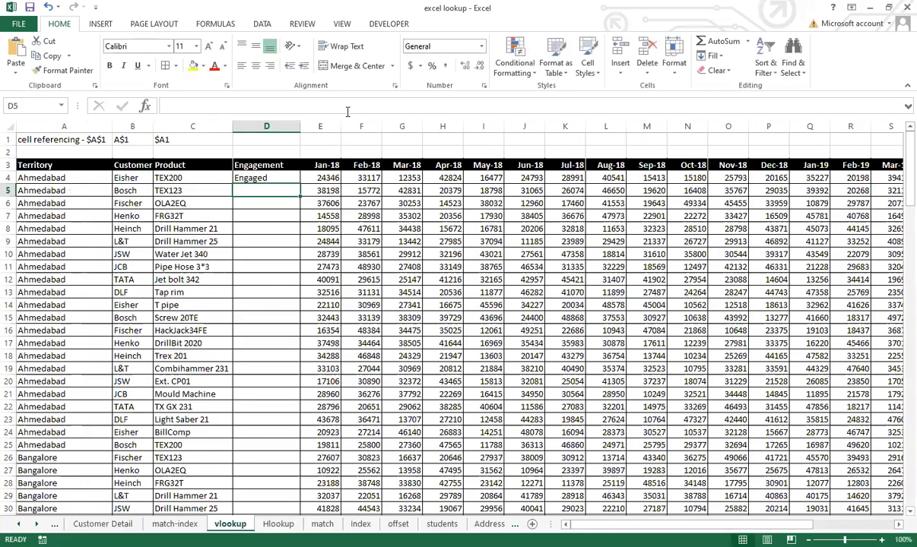
# Make the table array of the VLOOKUP in D4 absolute, as 'Customer Detail'!$A:$K.
pyautogui.click(258, 178)
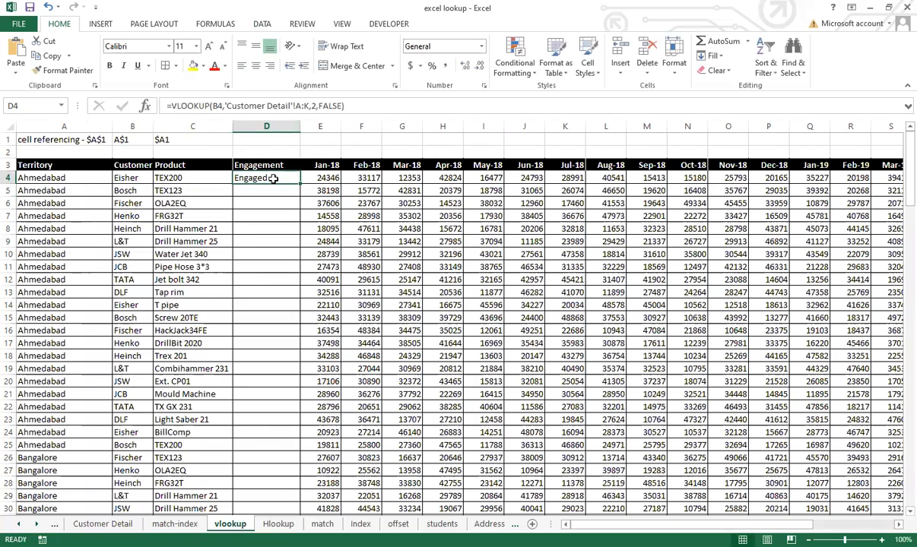
pyautogui.moveTo(311, 109); pyautogui.dragTo(225, 110)
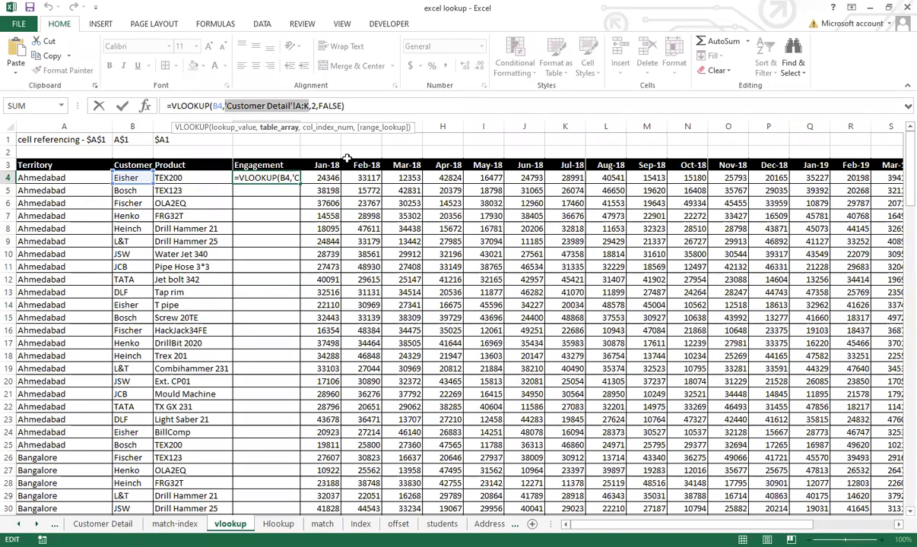
pyautogui.press('F4')
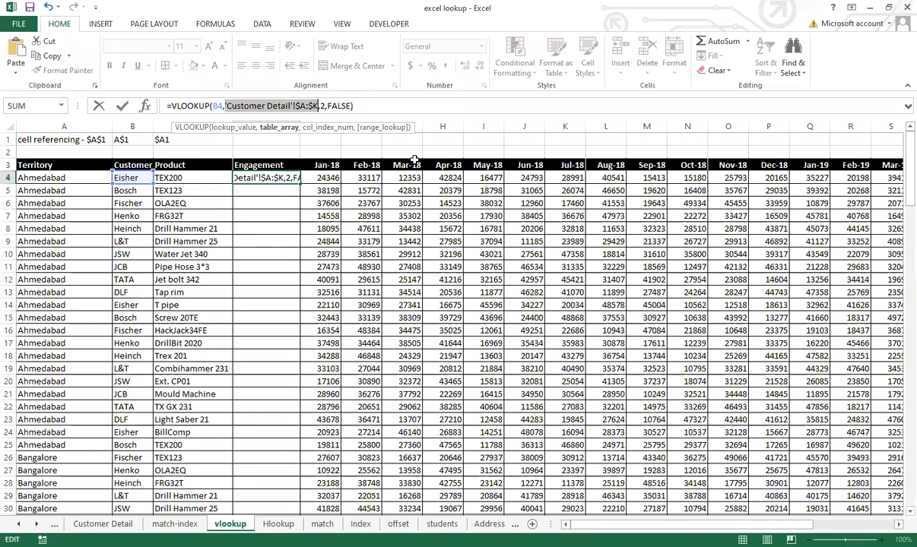
pyautogui.press('Return')
# Fill the VLOOKUP formula from D4 down the entire Engagement column.
pyautogui.click(270, 178)
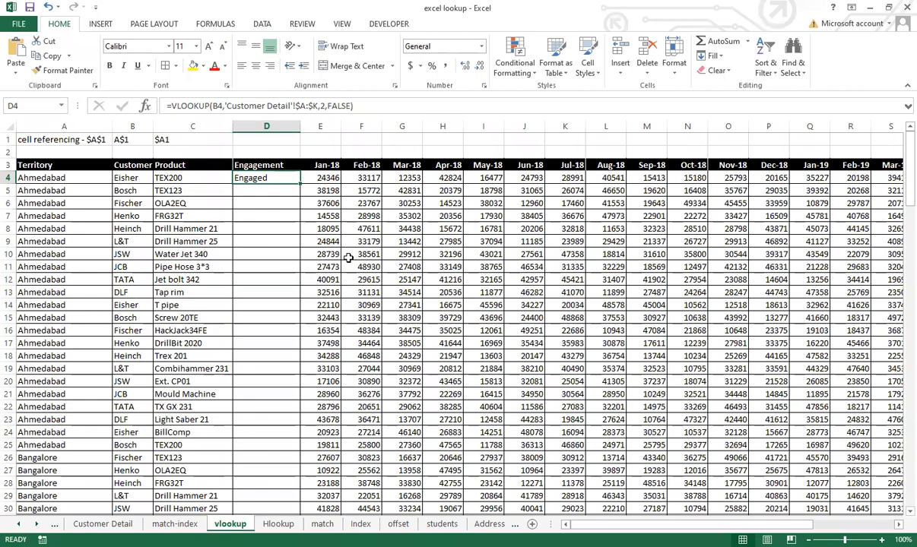
pyautogui.doubleClick(299, 184)
pyautogui.click(282, 178)
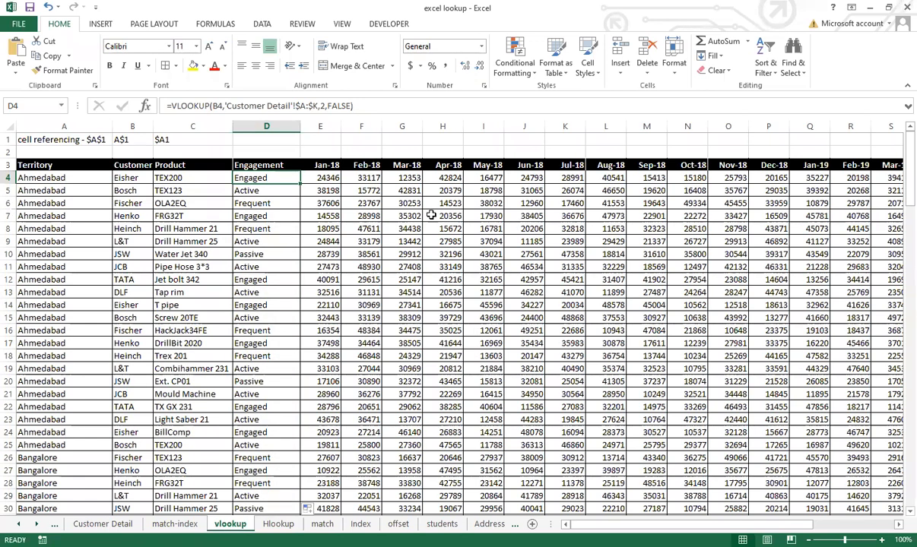
# Review the filled Engagement formulas down to the last record in row 150, and the first record's cells in row 4.
pyautogui.press('Down')
pyautogui.press('Down')
pyautogui.press('Down')
pyautogui.press('Down')
pyautogui.press('Down')
pyautogui.press('Down')
pyautogui.press('Down')
pyautogui.press('Down')
pyautogui.press('Down')
pyautogui.press('Down')
pyautogui.press('Down')
pyautogui.press('Down')
pyautogui.press('Down')
pyautogui.press('Down')
pyautogui.press('Down')
pyautogui.press('Down')
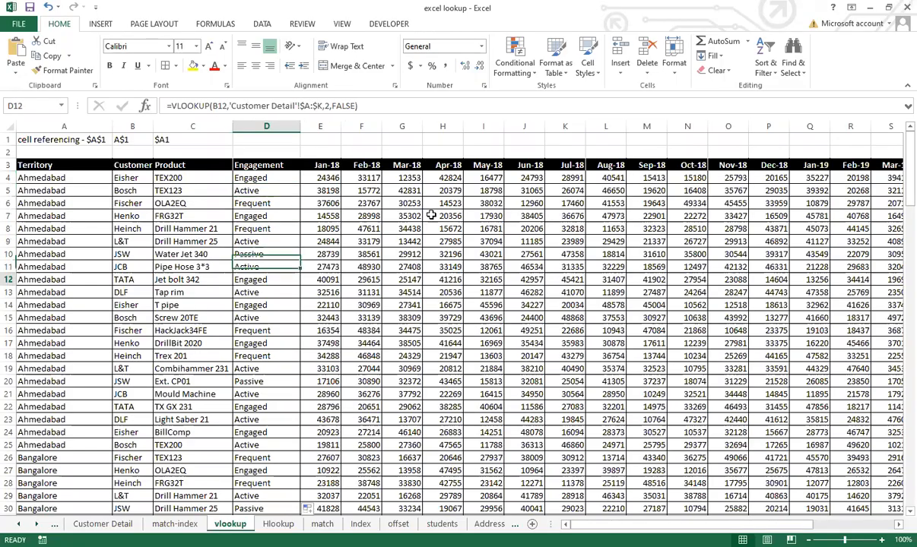
pyautogui.press('Down')
pyautogui.press('Down')
pyautogui.press('Down')
pyautogui.press('Down')
pyautogui.press('Down')
pyautogui.press('Down')
pyautogui.press('Down')
pyautogui.press('Down')
pyautogui.press('Down')
pyautogui.press('Down')
pyautogui.press('Down')
pyautogui.press('Down')
pyautogui.press('Down')
pyautogui.press('Down')
pyautogui.press('Down')
pyautogui.press('Down')
pyautogui.press('Down')
pyautogui.press('Down')
pyautogui.press('Down')
pyautogui.press('Down')
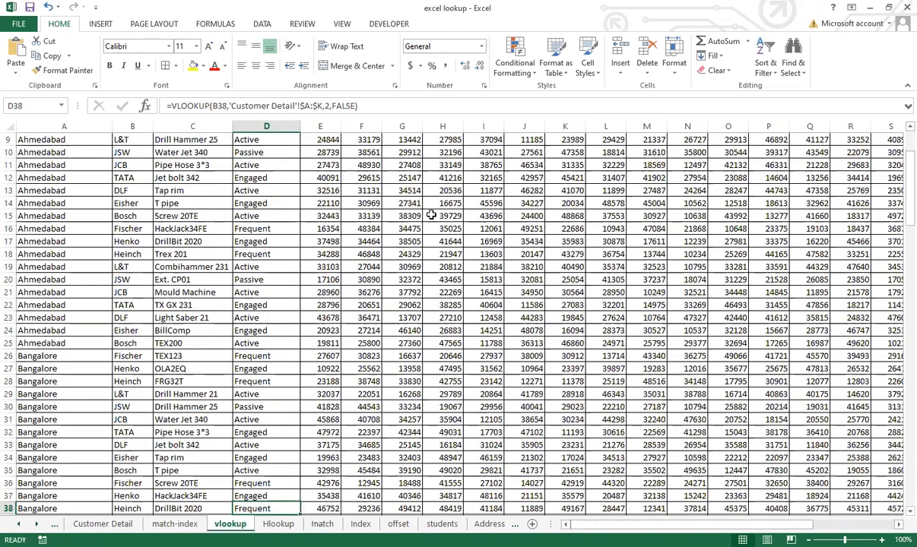
pyautogui.press('Down')
pyautogui.press('Down')
pyautogui.press('Down')
pyautogui.press('Down')
pyautogui.press('Down')
pyautogui.press('Down')
pyautogui.press('Down')
pyautogui.press('Down')
pyautogui.press('Down')
pyautogui.press('Down')
pyautogui.press('Down')
pyautogui.press('Down')
pyautogui.press('Down')
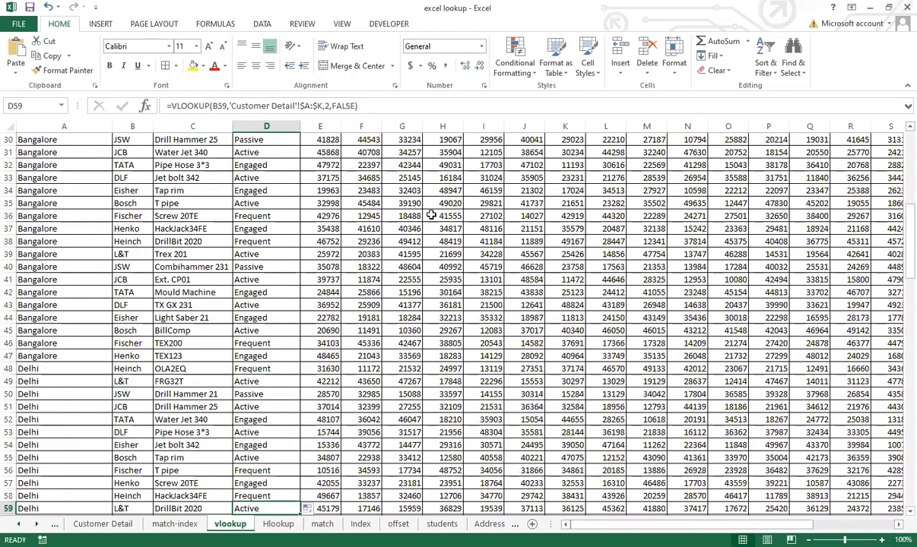
pyautogui.hotkey('alt', 'Down')
pyautogui.press('Down')
pyautogui.press('Escape')
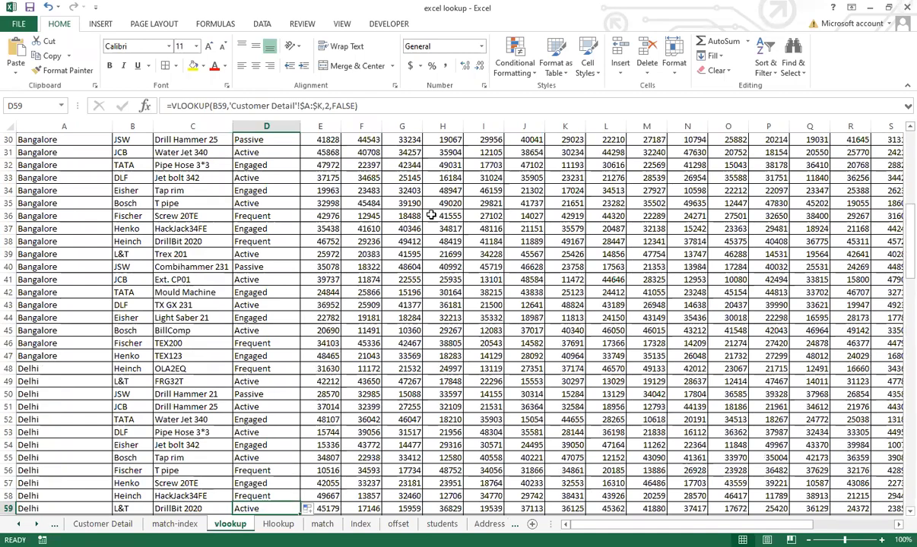
pyautogui.hotkey('ctrl', 'Down')
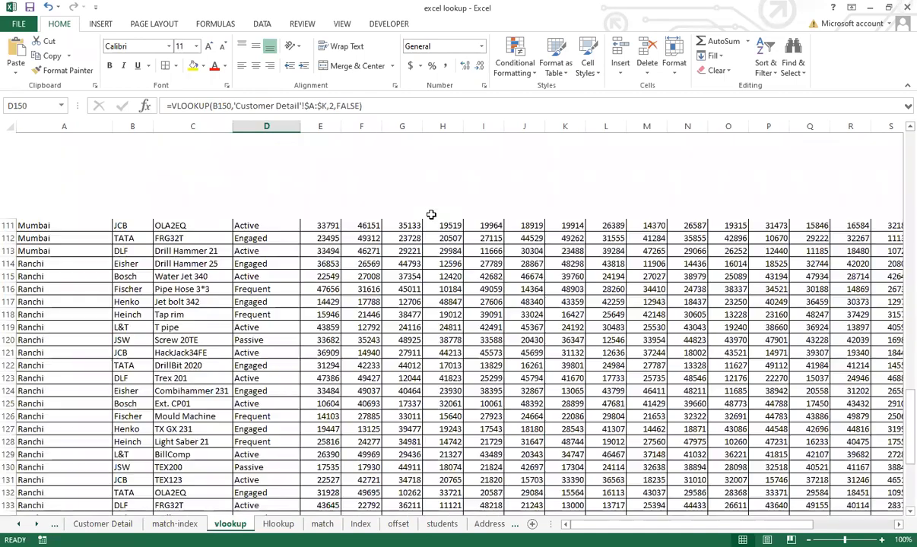
pyautogui.hotkey('ctrl', 'Up')
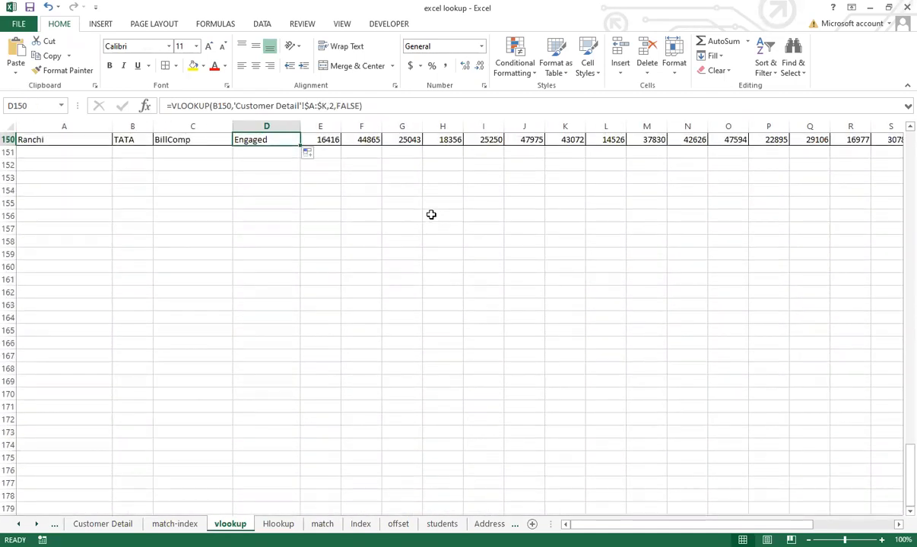
pyautogui.hotkey('ctrl', 'Up')
pyautogui.hotkey('ctrl', 'Up')
pyautogui.press('Down')
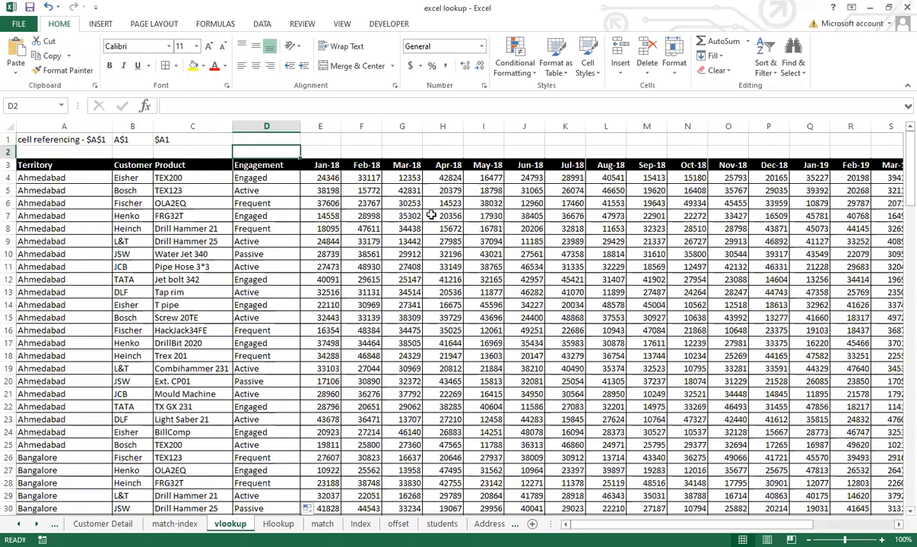
pyautogui.press('Down')
pyautogui.press('Down')
pyautogui.press('Left')
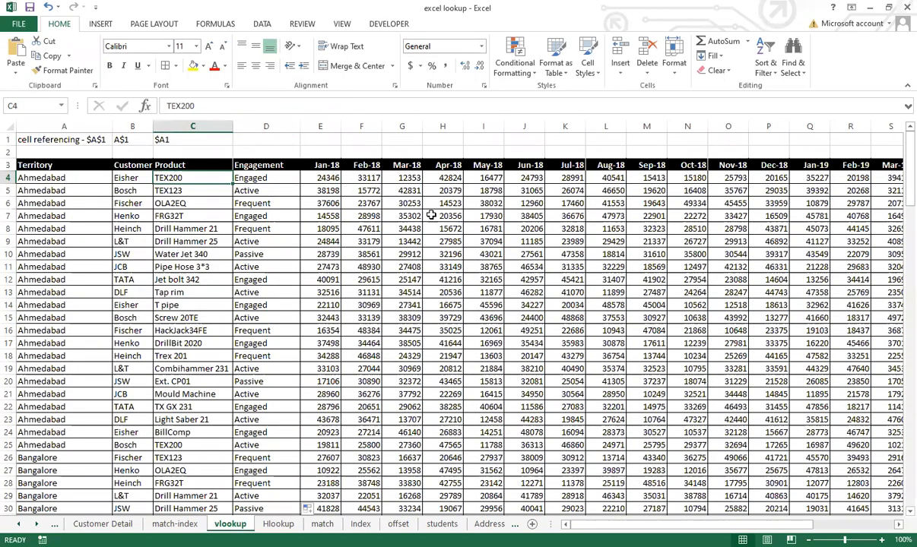
pyautogui.press('Right')
pyautogui.press('Left')
pyautogui.press('Left')
pyautogui.press('Left')
pyautogui.press('Right')
pyautogui.press('Right')
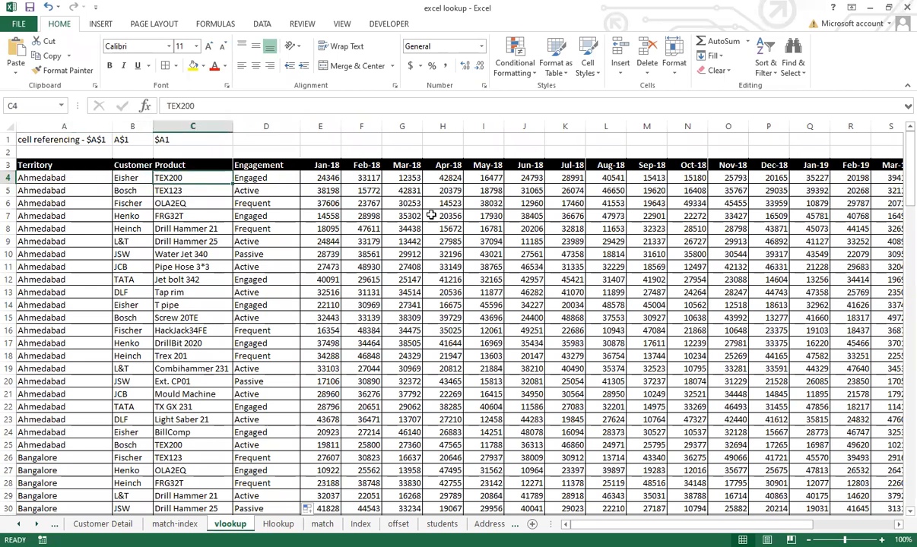
pyautogui.press('Right')
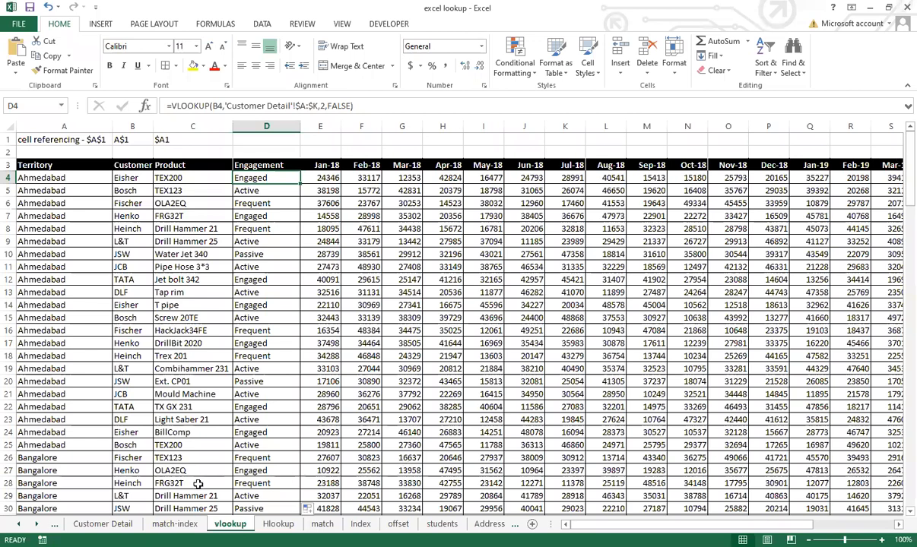
# Open the Hlookup sheet and autofit column D to its Engagement heading.
pyautogui.click(18, 525)
pyautogui.click(18, 524)
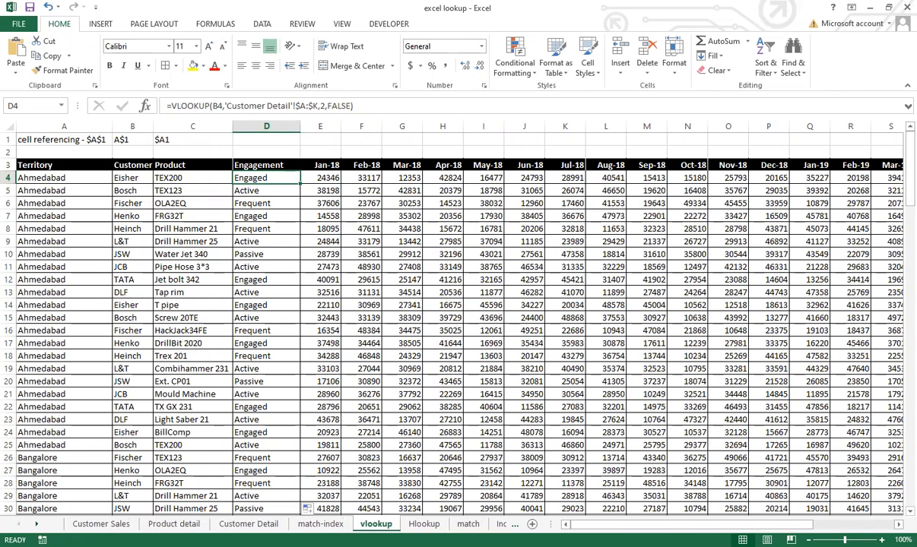
pyautogui.click(36, 525)
pyautogui.click(37, 525)
pyautogui.click(279, 525)
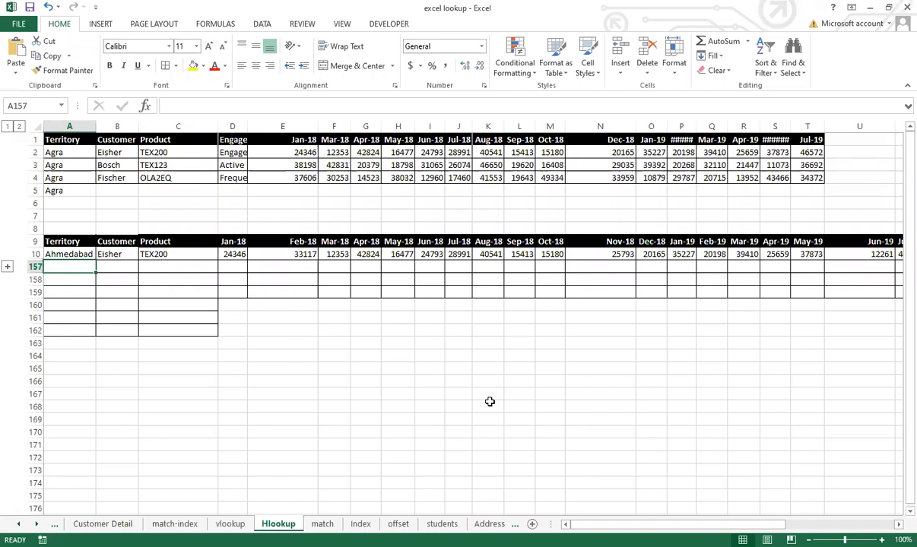
pyautogui.doubleClick(248, 128)
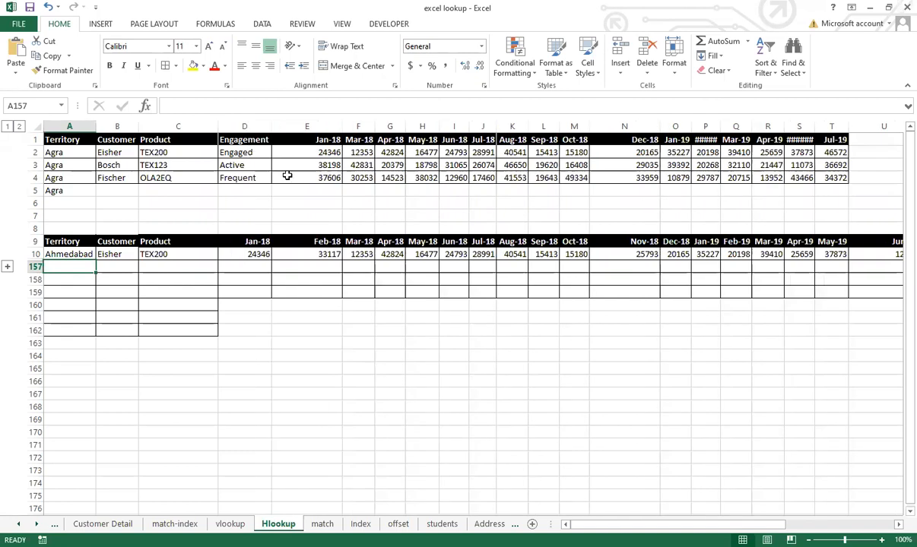
# Examine the HLOOKUP formula in A5 and the second table's grouped rows below row 10, expanding and collapsing the group.
pyautogui.click(49, 192)
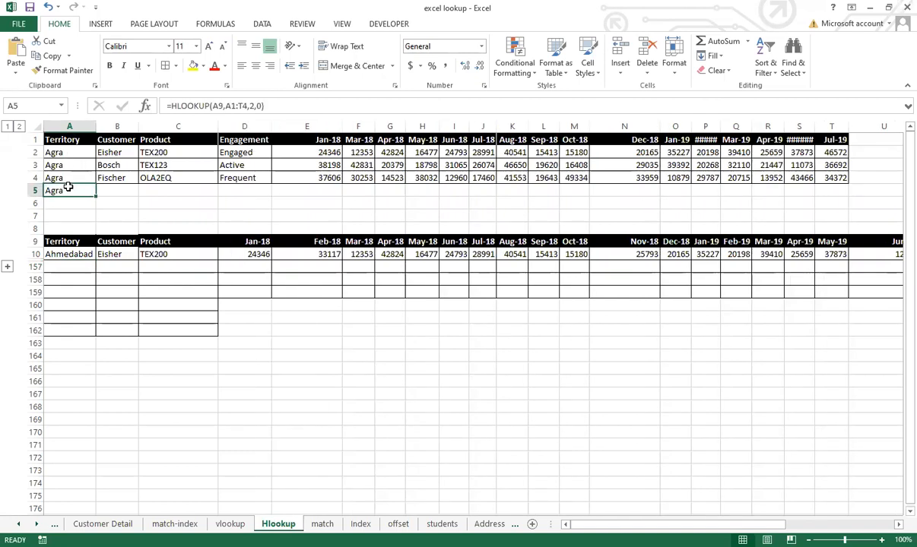
pyautogui.click(73, 280)
pyautogui.click(69, 256)
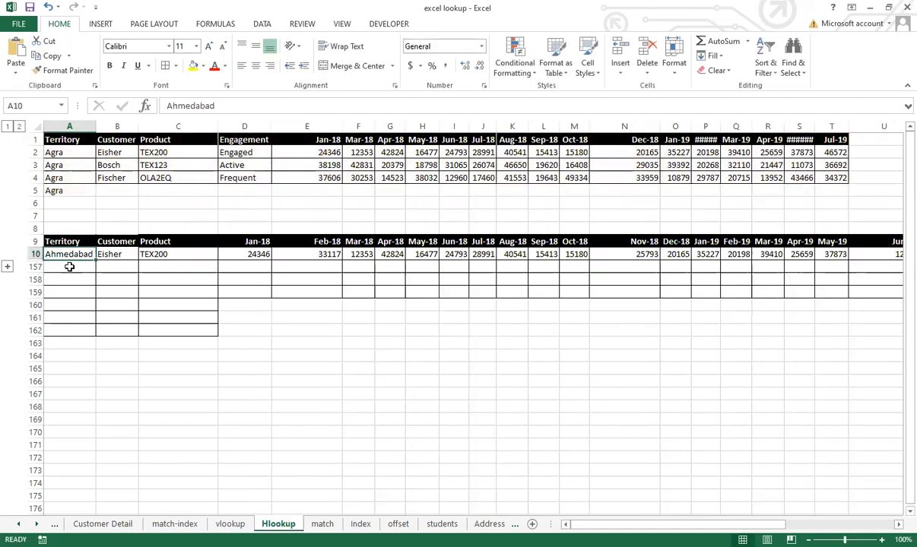
pyautogui.click(8, 267)
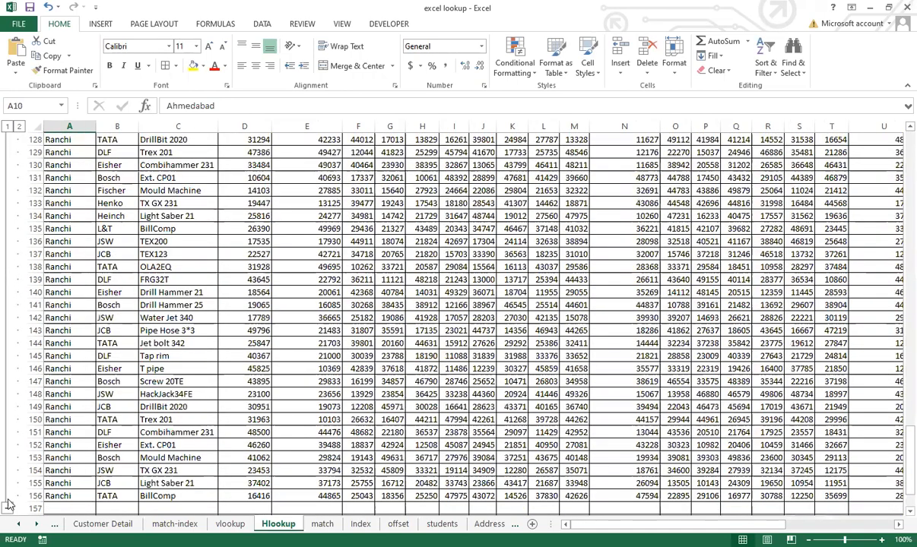
pyautogui.click(7, 479)
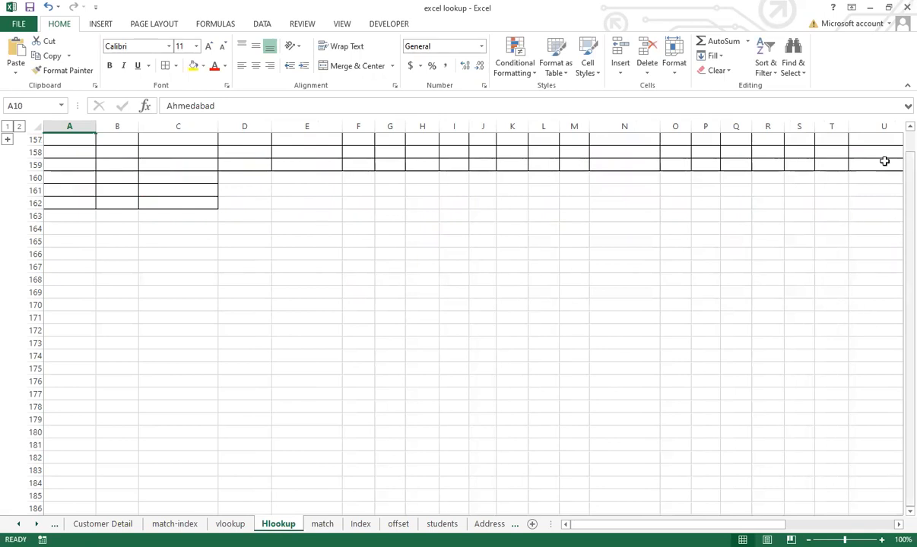
pyautogui.scroll(4, 884, 161)
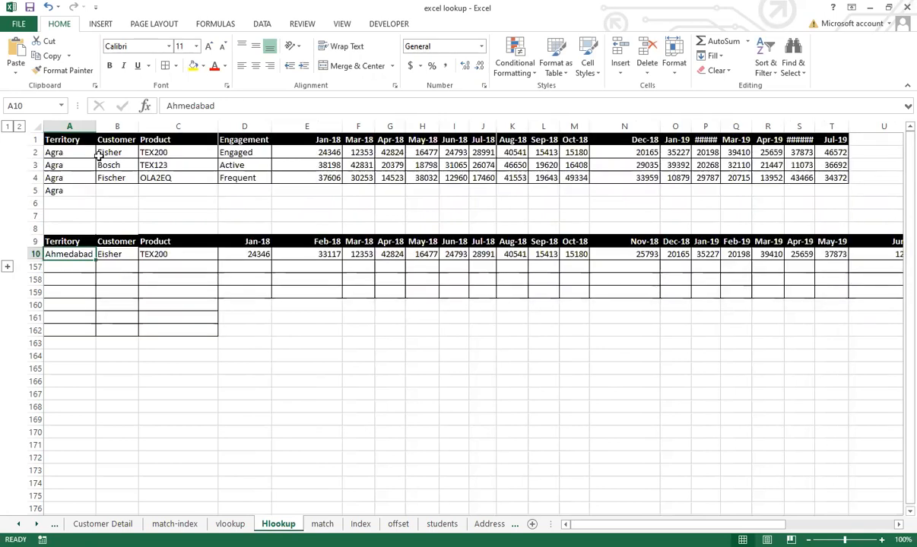
# Autofit columns P and S so their month headings in row 1 fit.
pyautogui.doubleClick(721, 127)
pyautogui.doubleClick(815, 127)
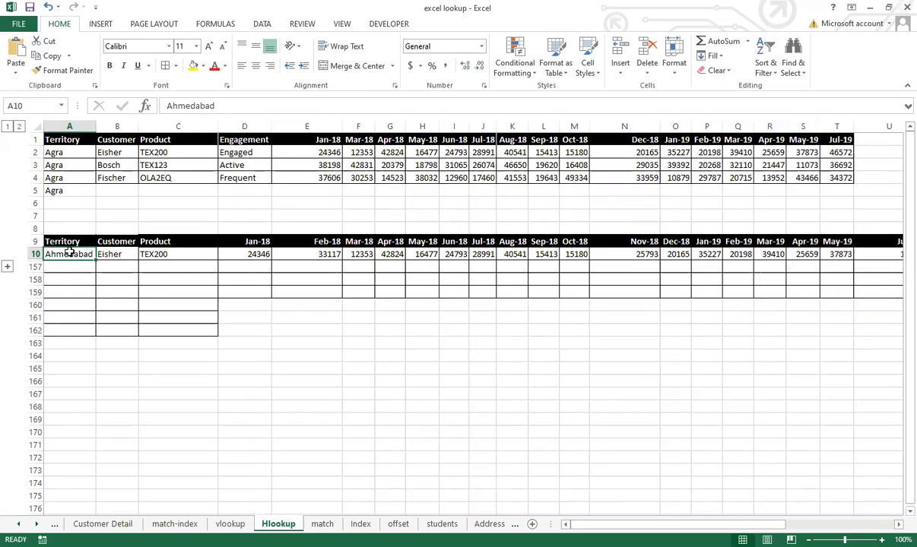
# Compare the Territory, Customer, Engagement and month headers in rows 1 and 9, and examine the upper table's first record in A2:T2.
pyautogui.click(68, 242)
pyautogui.click(63, 141)
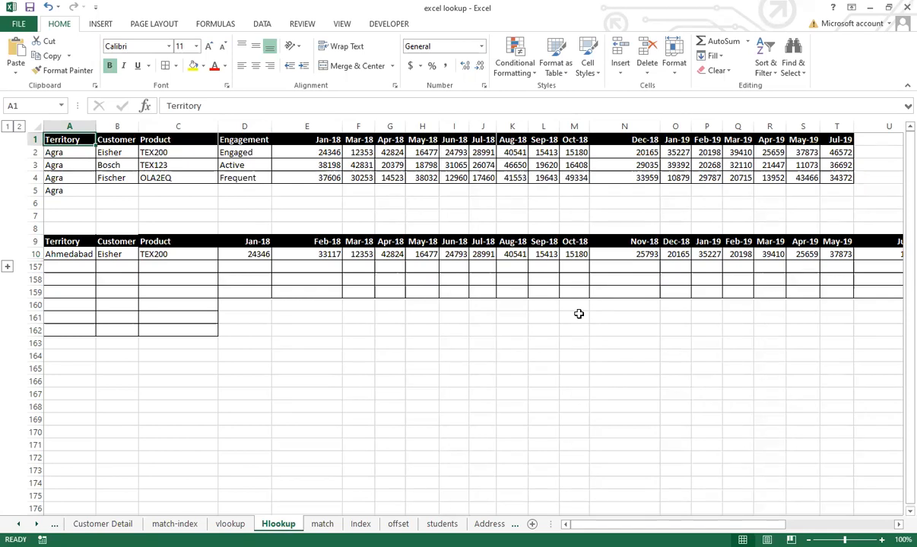
pyautogui.click(68, 267)
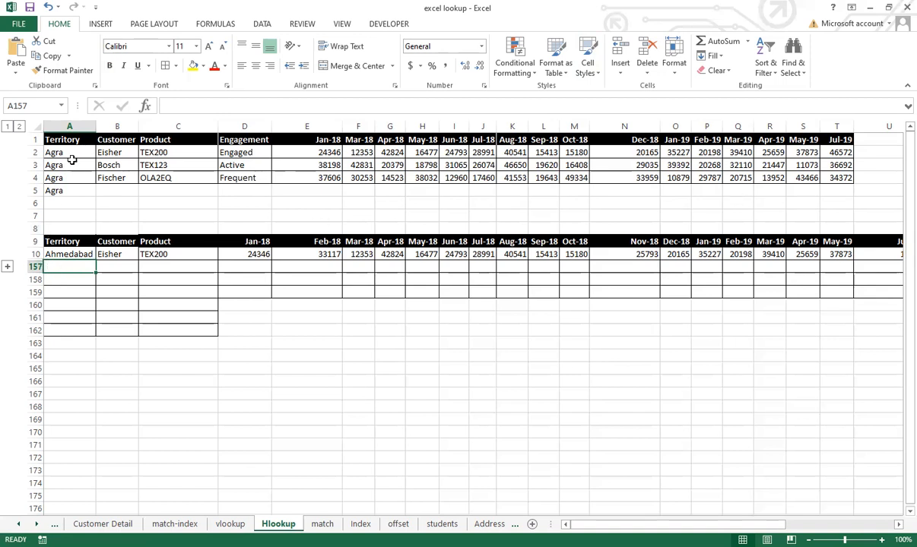
pyautogui.click(113, 241)
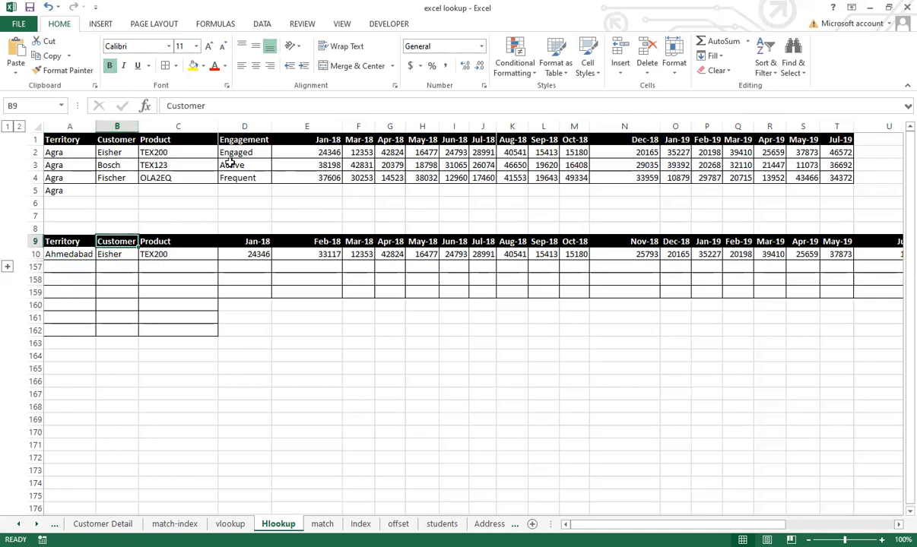
pyautogui.click(225, 136)
pyautogui.click(228, 248)
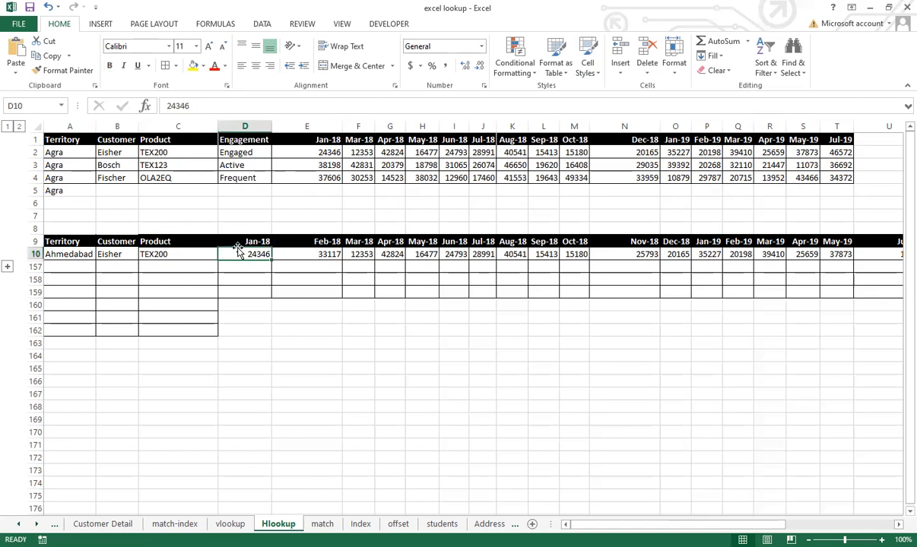
pyautogui.click(237, 242)
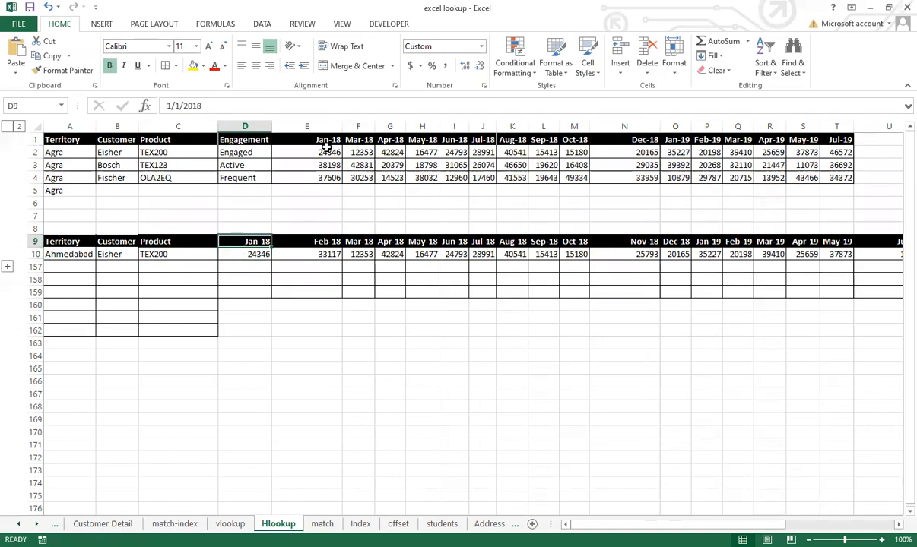
pyautogui.click(289, 240)
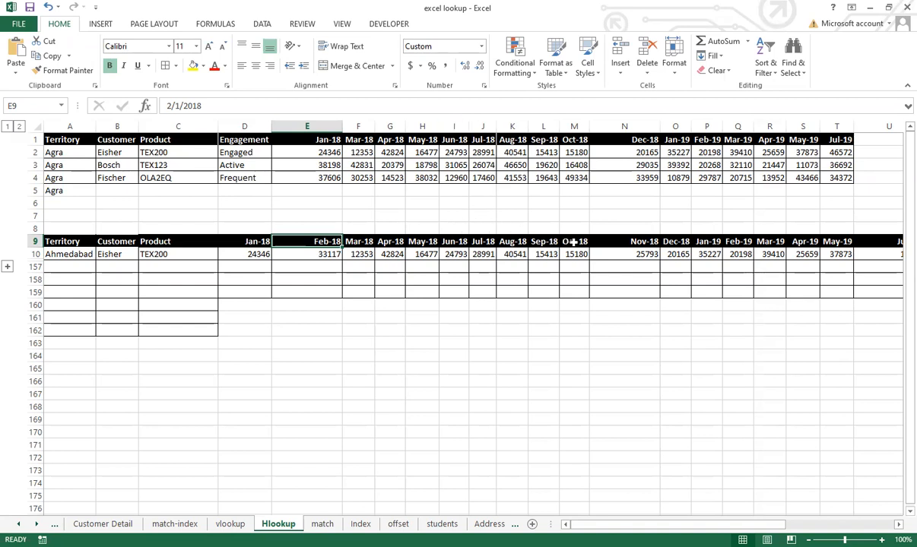
pyautogui.click(620, 254)
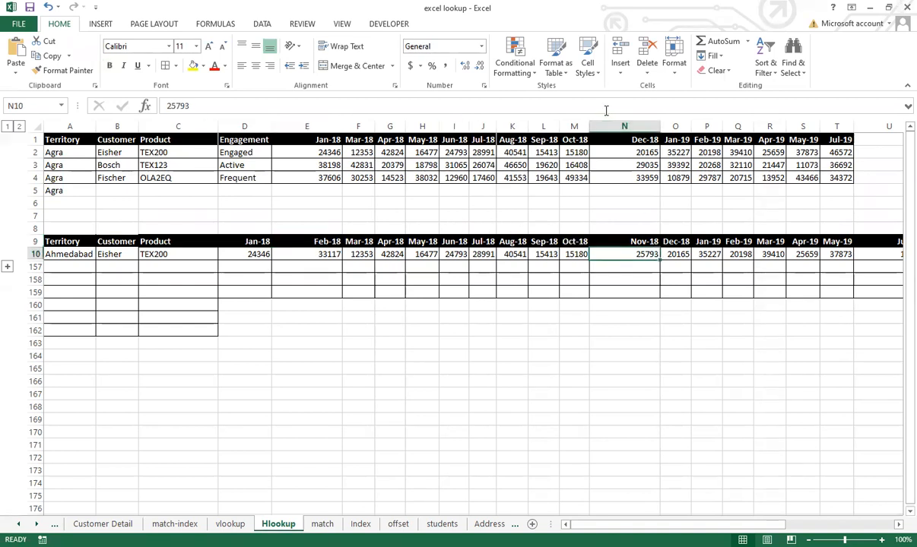
pyautogui.click(641, 141)
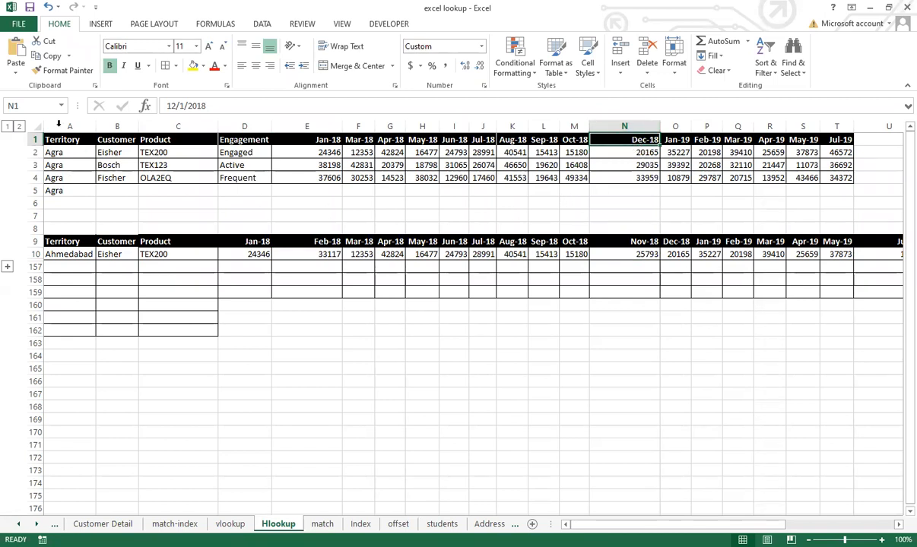
pyautogui.moveTo(62, 137); pyautogui.dragTo(848, 134)
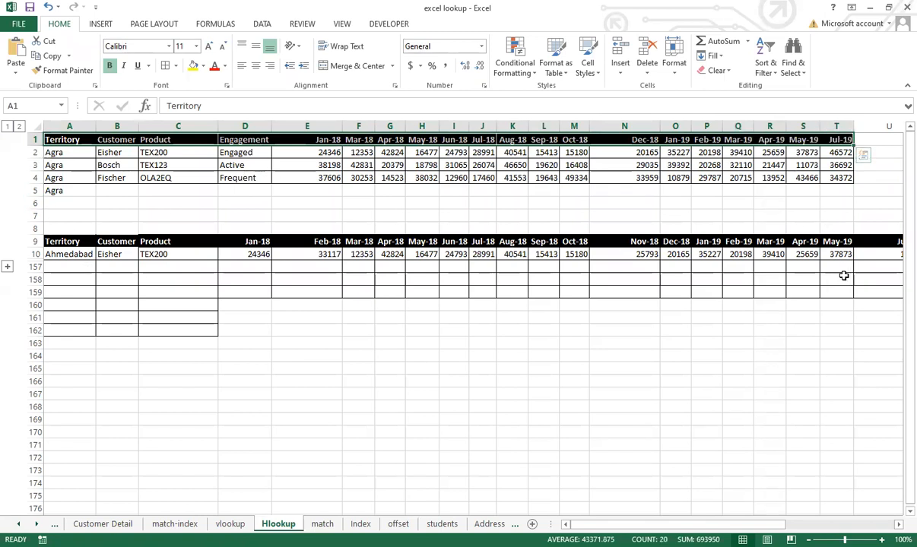
pyautogui.click(78, 241)
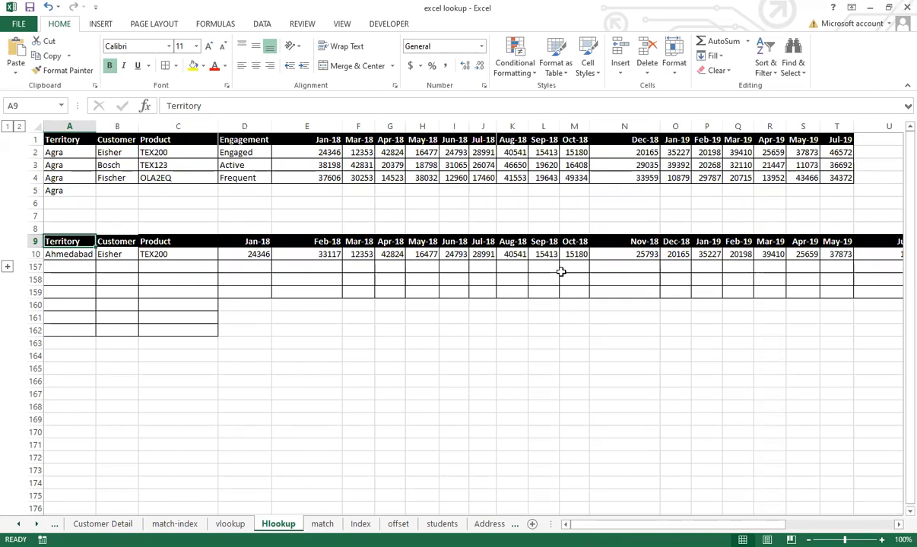
pyautogui.moveTo(64, 154); pyautogui.dragTo(840, 150)
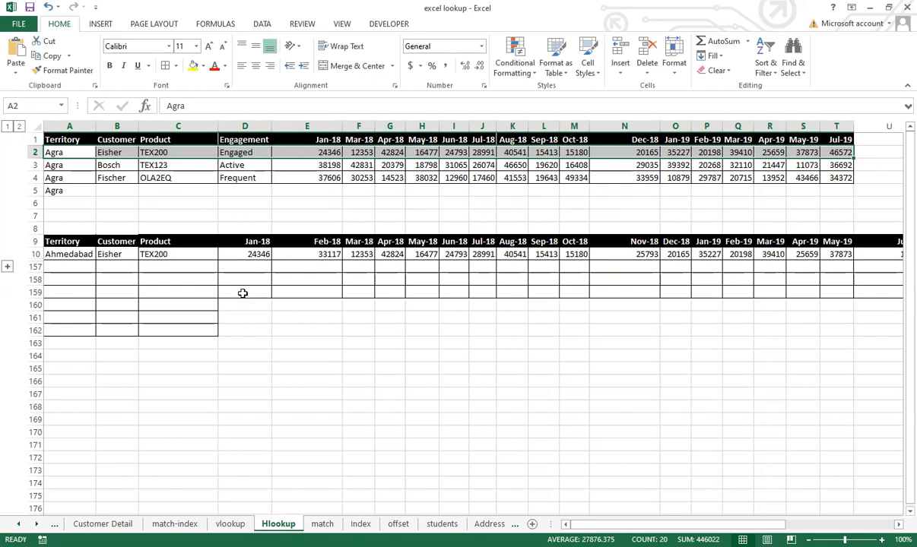
# Begin an HLOOKUP formula in A157 with the second table's Territory heading in A9 as the lookup value.
pyautogui.click(58, 242)
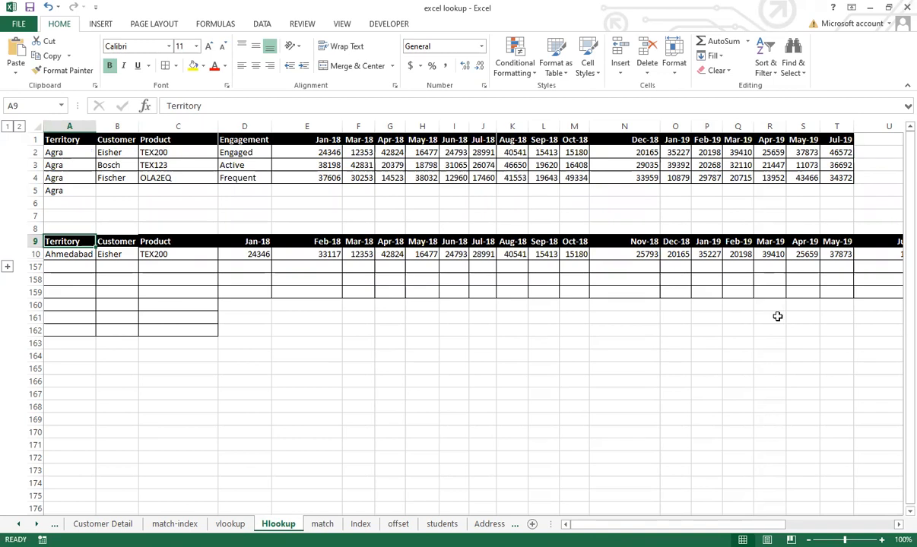
pyautogui.press('Down')
pyautogui.press('Down')
pyautogui.write('=')
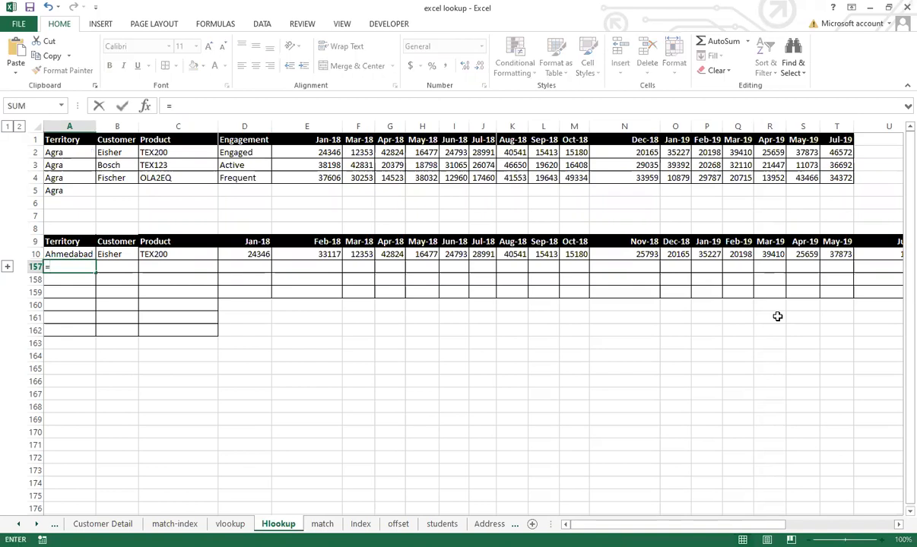
pyautogui.write('hlo')
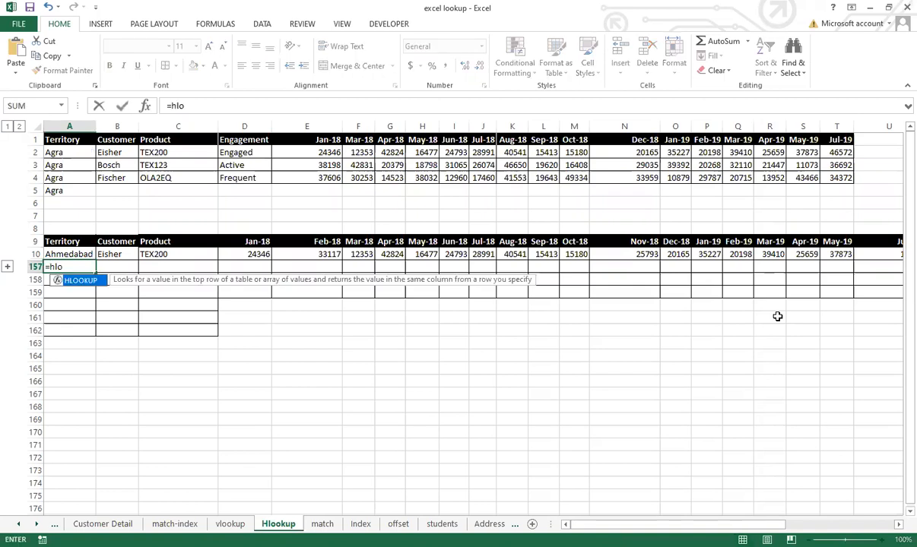
pyautogui.press('Tab')
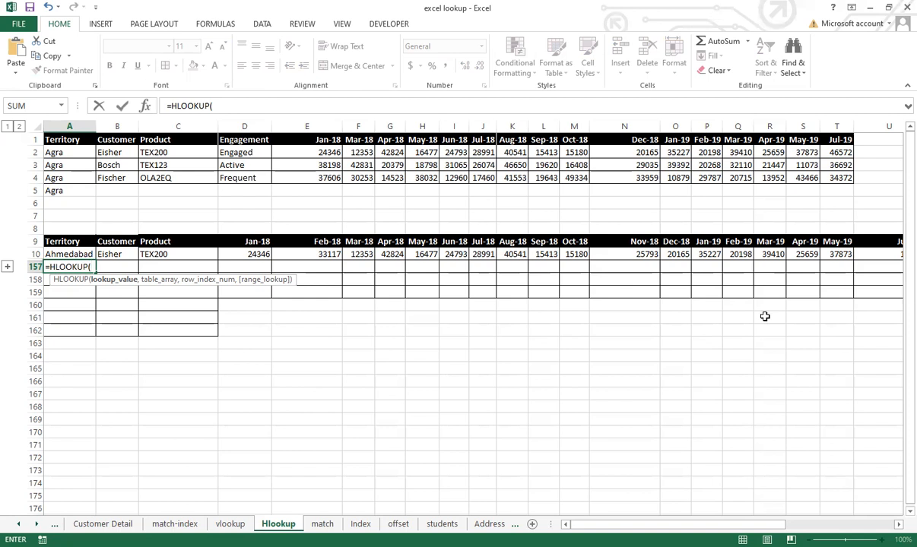
pyautogui.click(56, 242)
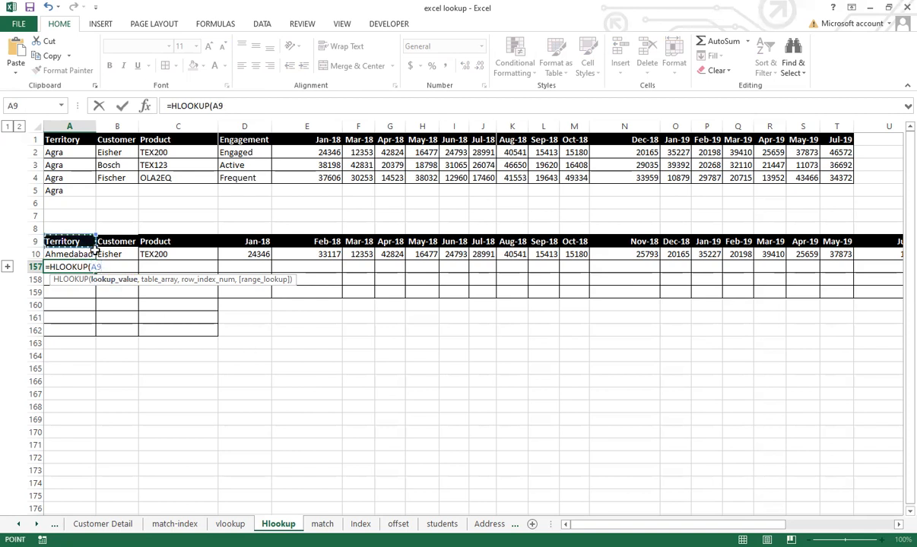
pyautogui.write(',')
# Add the upper table A1:T4 as the HLOOKUP table array, locked as the absolute reference $A$1:$T$4.
pyautogui.click(63, 141)
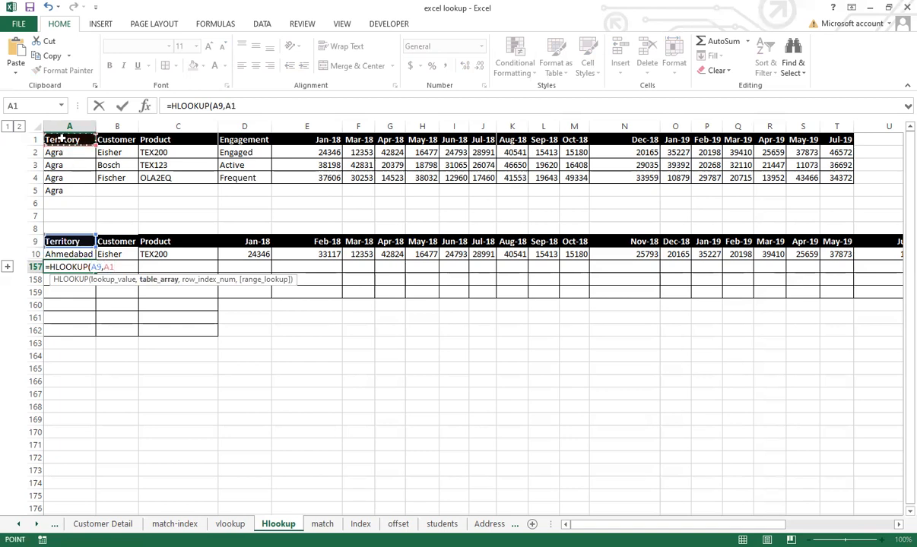
pyautogui.hotkey('shift', 'Down')
pyautogui.hotkey('shift', 'Down')
pyautogui.hotkey('shift', 'Down')
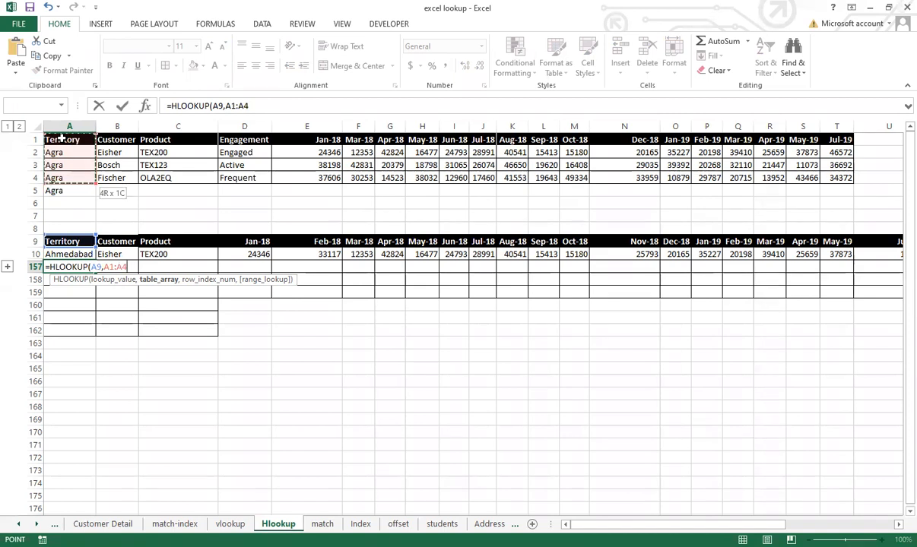
pyautogui.hotkey('ctrl', 'shift', 'Right')
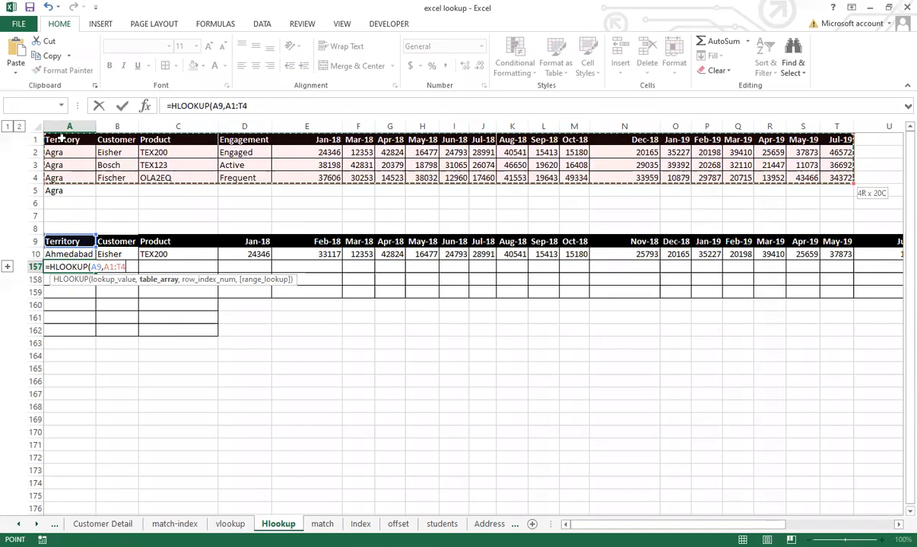
pyautogui.write(',')
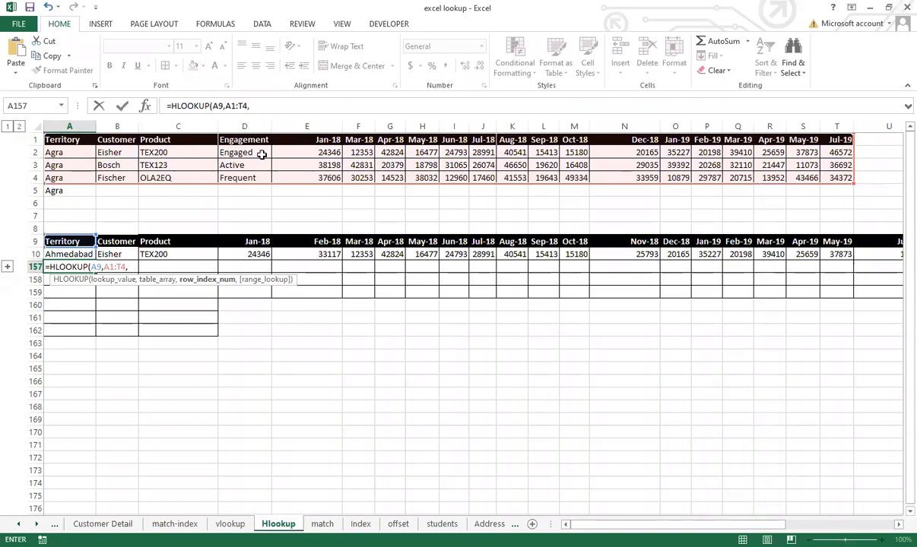
pyautogui.doubleClick(237, 107)
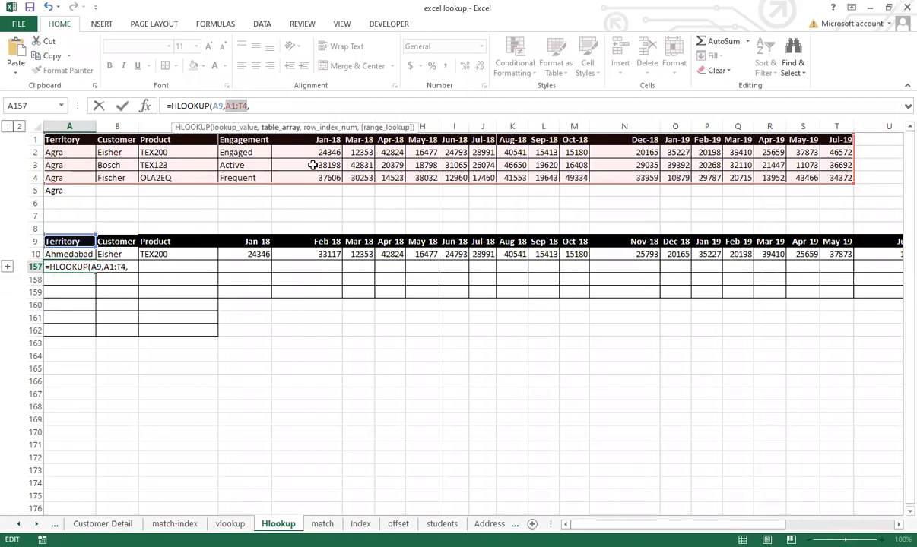
pyautogui.press('F4')
pyautogui.click(302, 107)
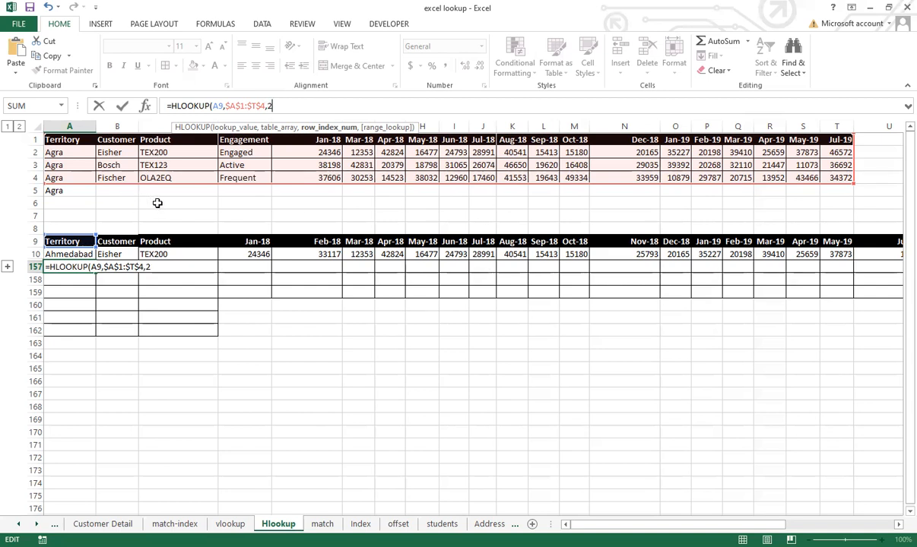
# Complete the A157 formula with row index 3 and an exact match as =HLOOKUP(A9,$A$1:$T$4,3,FALSE).
pyautogui.press('BackSpace')
pyautogui.write('3,')
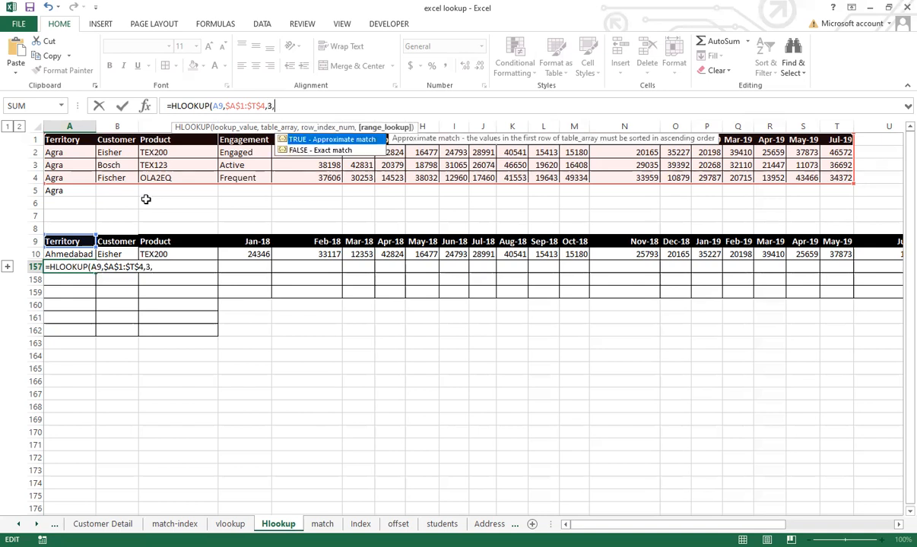
pyautogui.doubleClick(302, 150)
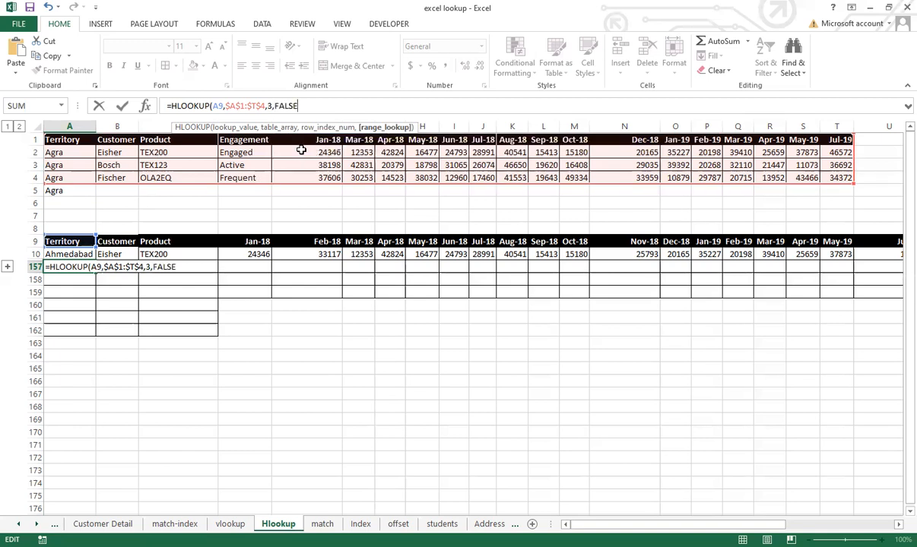
pyautogui.write(')')
pyautogui.press('Return')
pyautogui.press('Up')
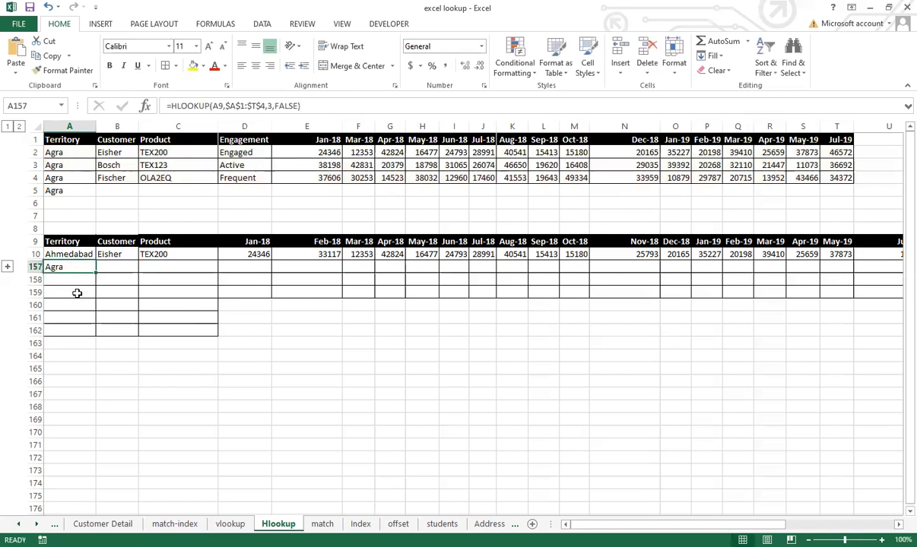
# Fill the HLOOKUP formula from A157 across the row to the Dec-19 column, AA157.
pyautogui.moveTo(96, 274); pyautogui.dragTo(837, 269)
pyautogui.moveTo(756, 525); pyautogui.dragTo(754, 525)
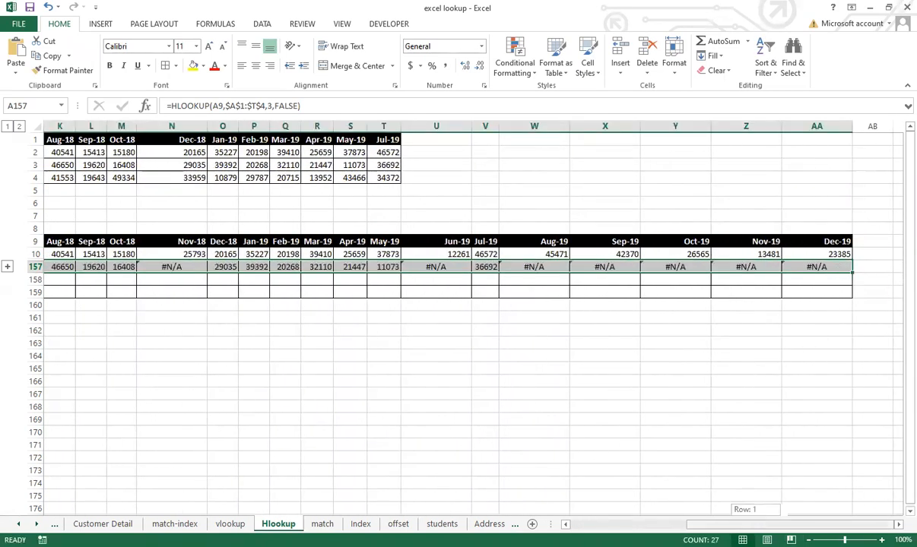
pyautogui.click(67, 267)
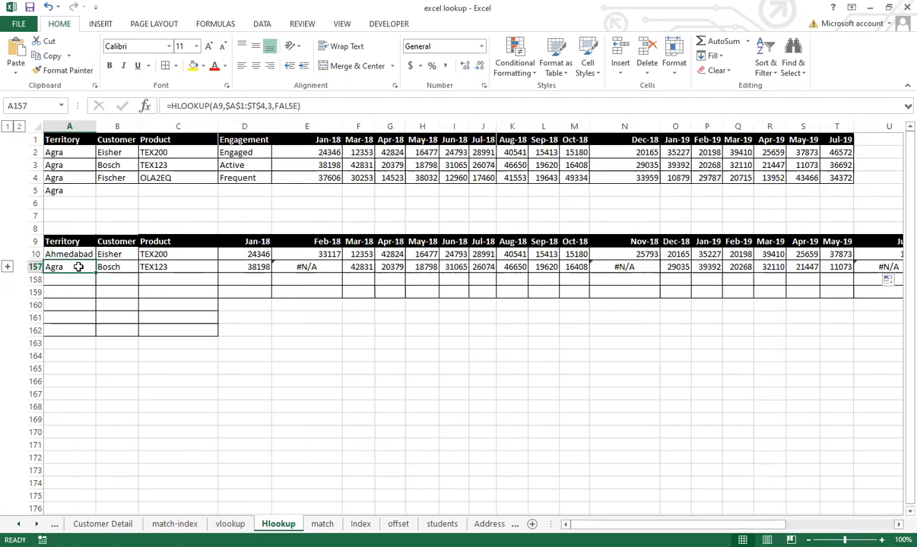
# Check the HLOOKUP results across row 157 against the upper table's Bosch record, including the months missing from its headings.
pyautogui.click(113, 265)
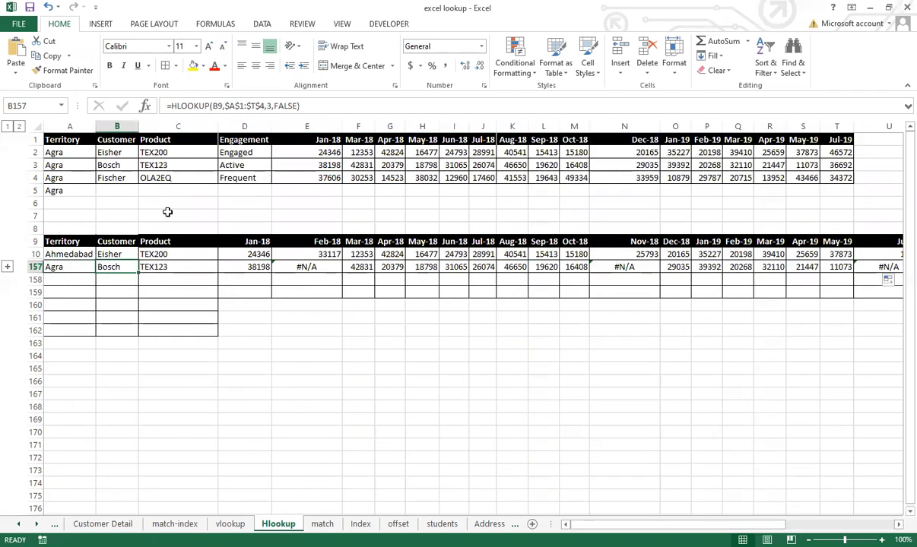
pyautogui.click(190, 269)
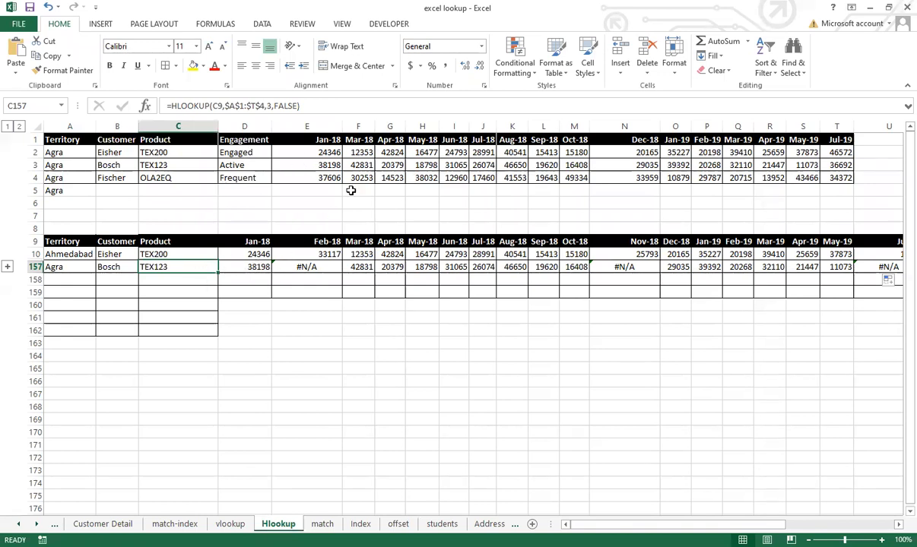
pyautogui.click(297, 267)
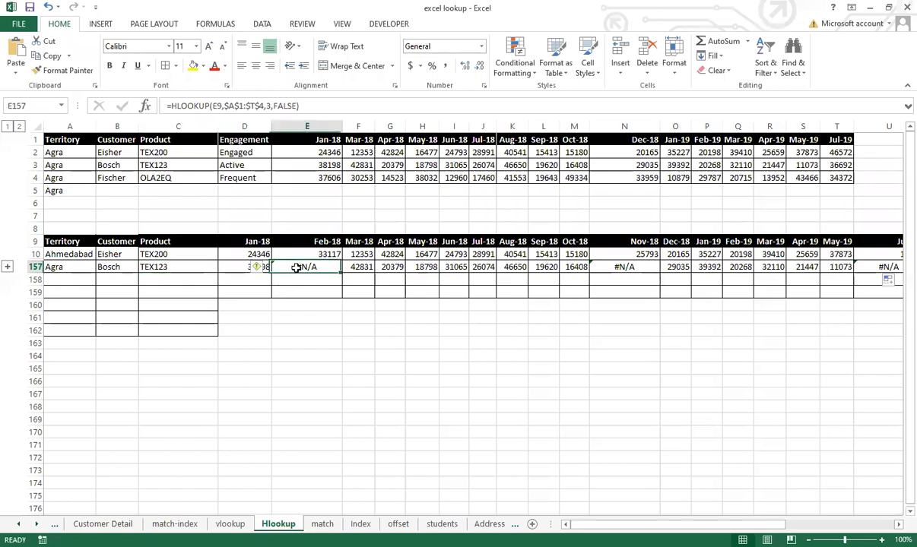
pyautogui.click(358, 267)
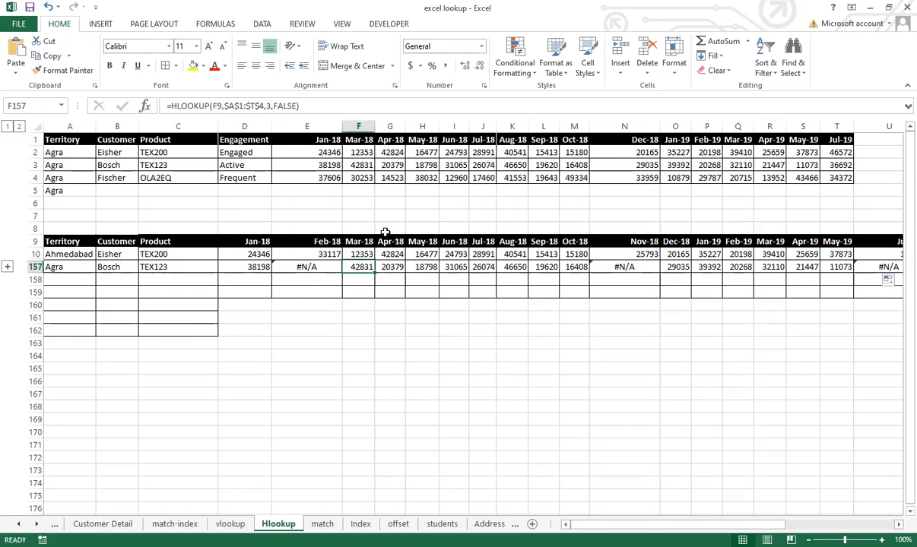
pyautogui.click(360, 164)
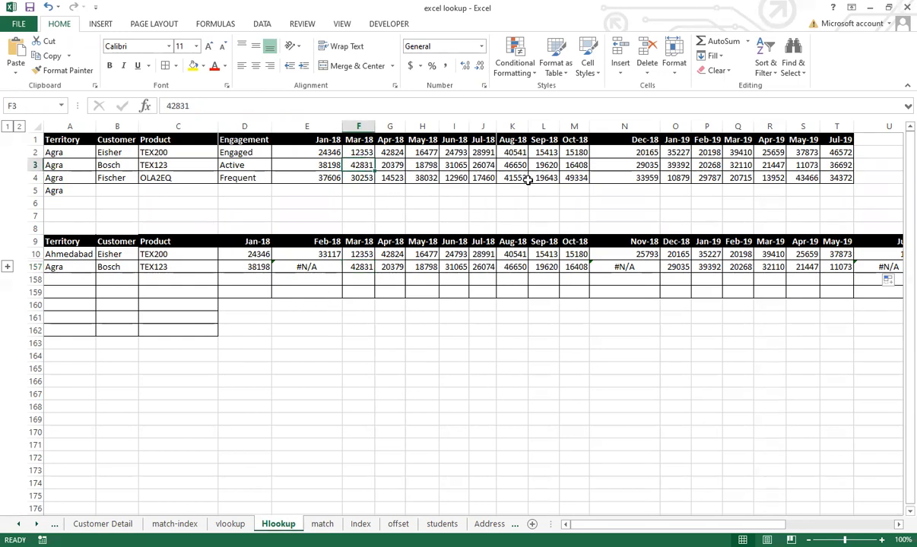
pyautogui.click(652, 266)
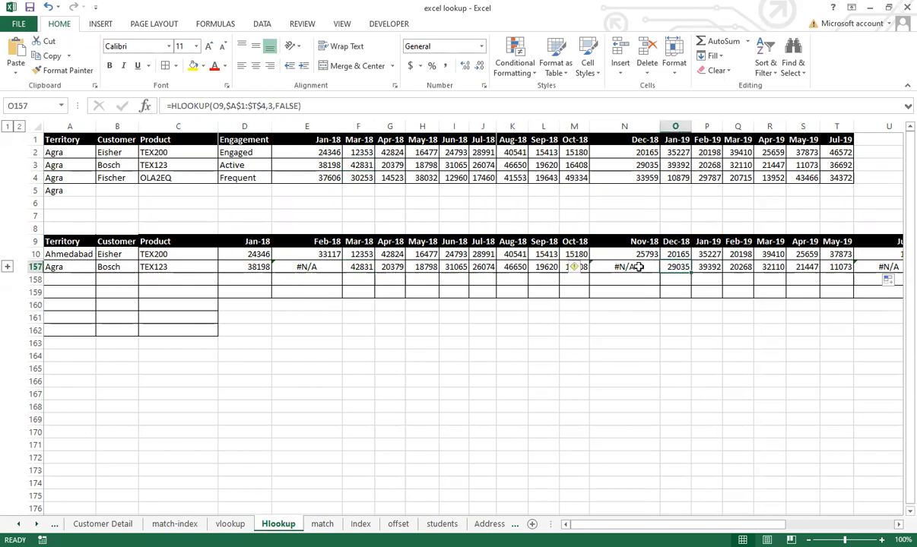
pyautogui.moveTo(624, 525); pyautogui.dragTo(737, 525)
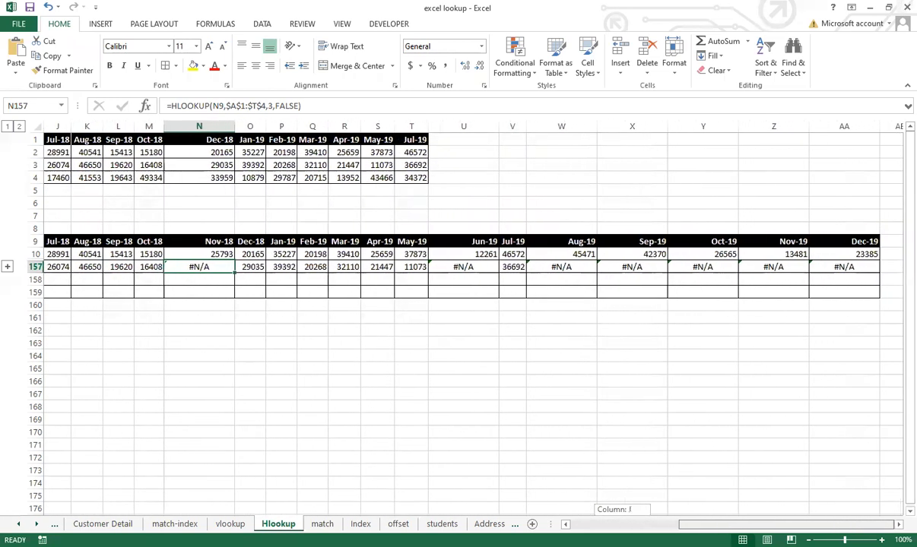
pyautogui.click(514, 266)
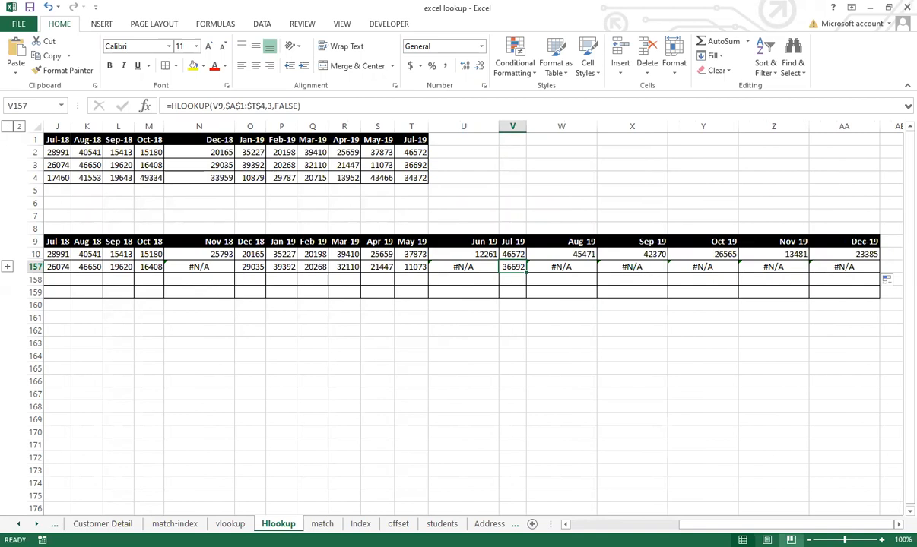
pyautogui.moveTo(767, 525); pyautogui.dragTo(654, 524)
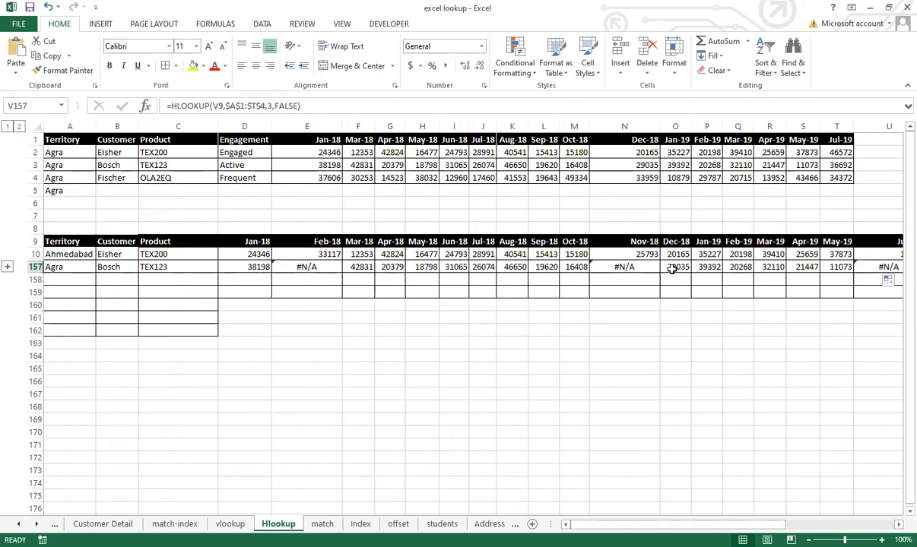
pyautogui.click(82, 270)
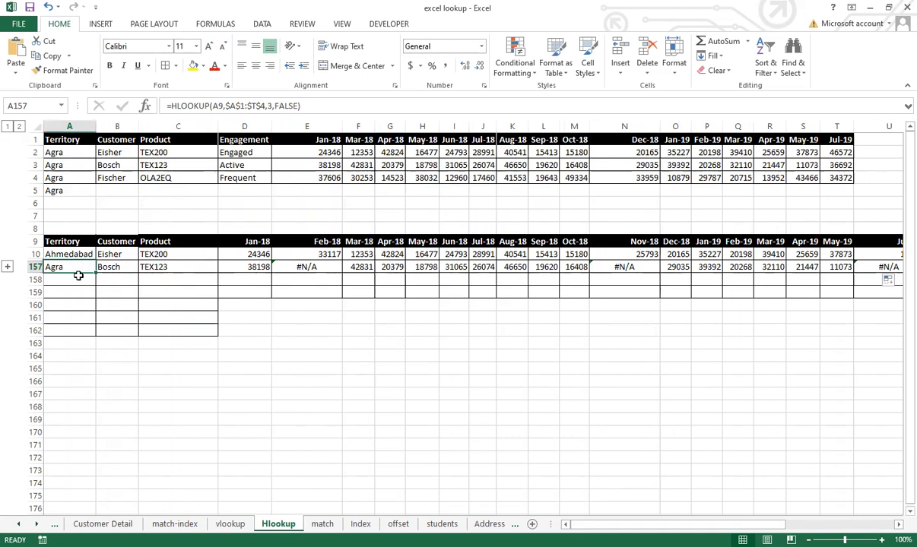
pyautogui.moveTo(679, 525)
pyautogui.mouseDown()
pyautogui.moveTo(772, 525)
pyautogui.moveTo(681, 524)
pyautogui.mouseUp()
# View the vlookup and Index sheets briefly and open the match sheet.
pyautogui.hotkey('alt', 'Tab')
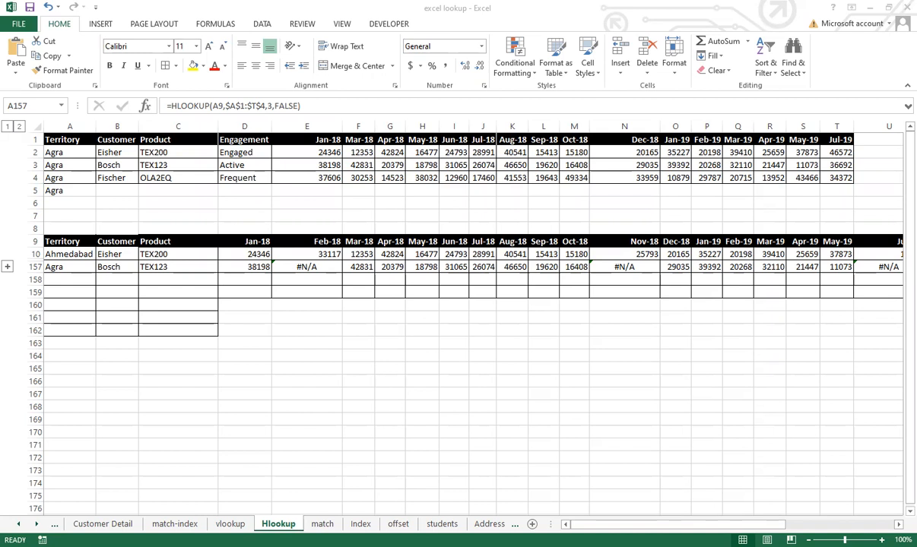
pyautogui.hotkey('ctrl', 'pageup')
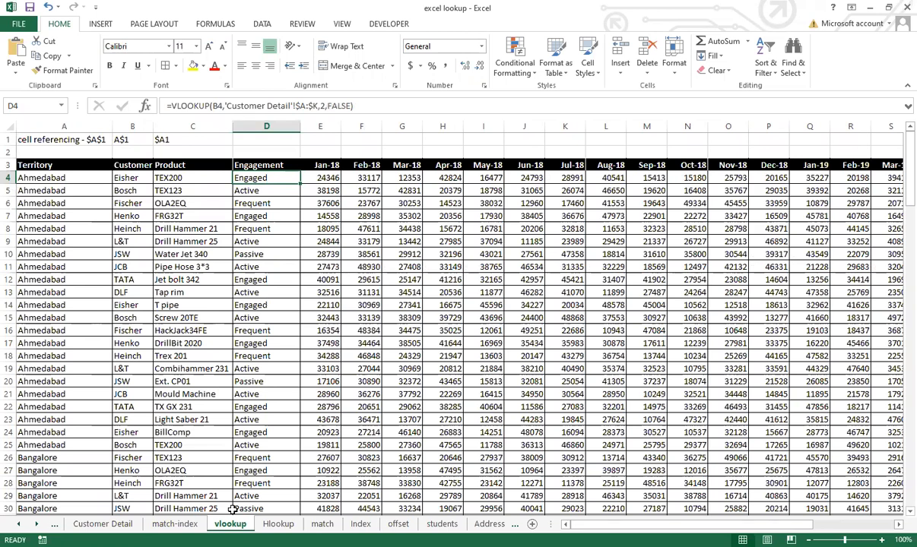
pyautogui.click(323, 523)
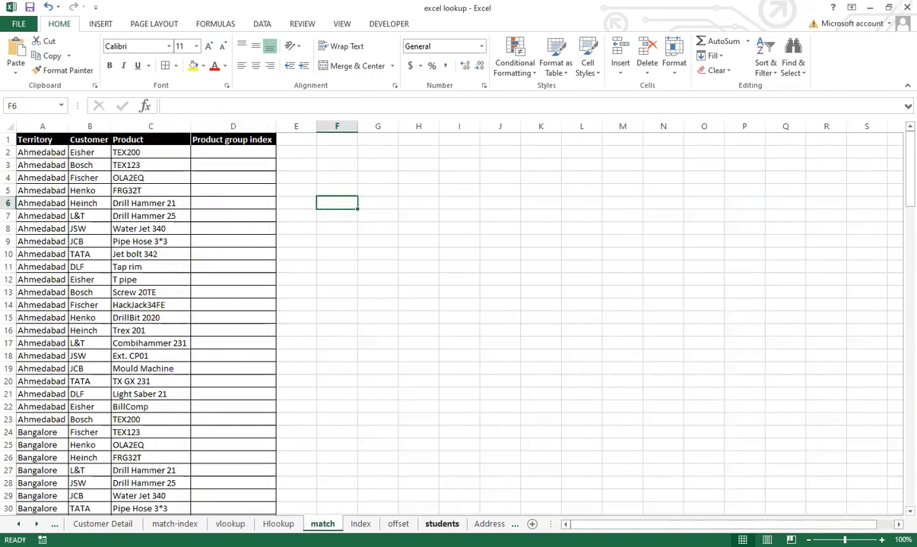
pyautogui.click(360, 523)
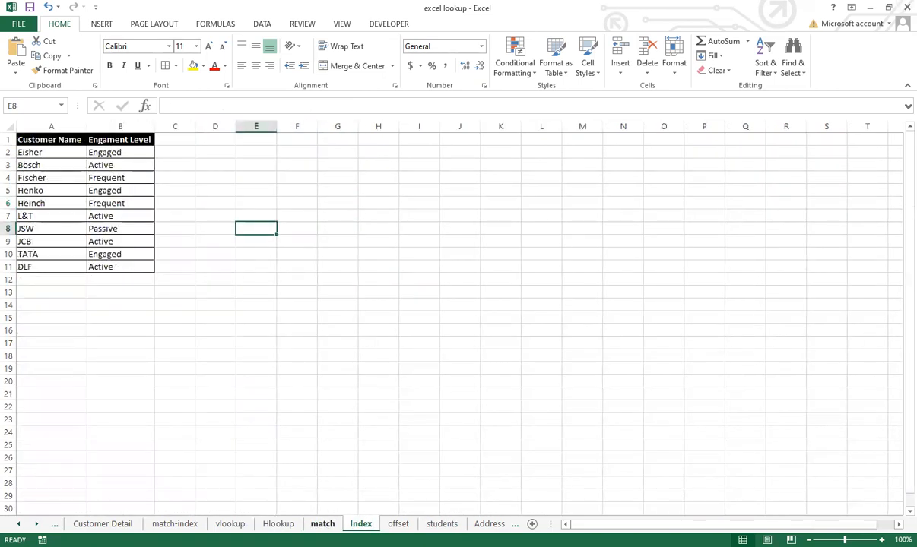
pyautogui.click(322, 524)
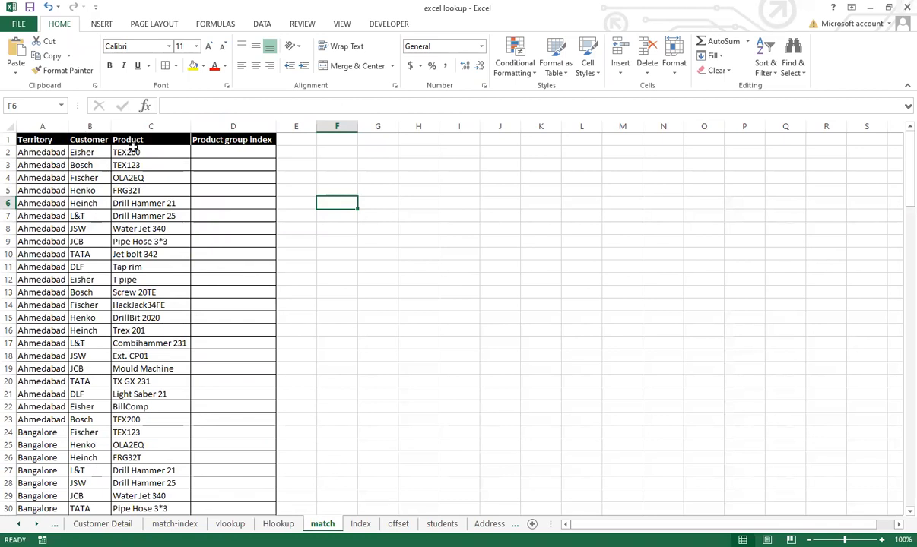
# Shorten the column heading in D1 of the match sheet to "Product group".
pyautogui.click(209, 140)
pyautogui.click(254, 105)
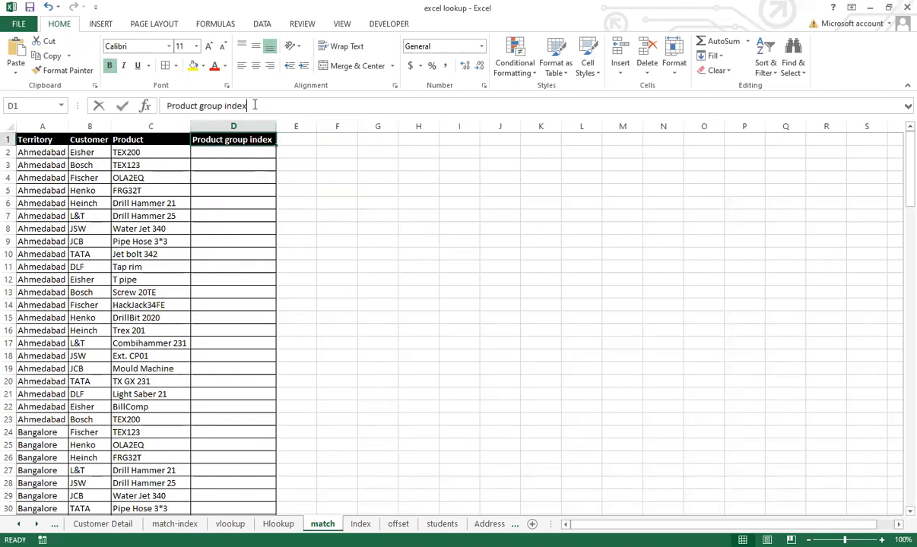
pyautogui.press('BackSpace')
pyautogui.press('BackSpace')
pyautogui.press('BackSpace')
pyautogui.press('BackSpace')
pyautogui.press('BackSpace')
pyautogui.press('BackSpace')
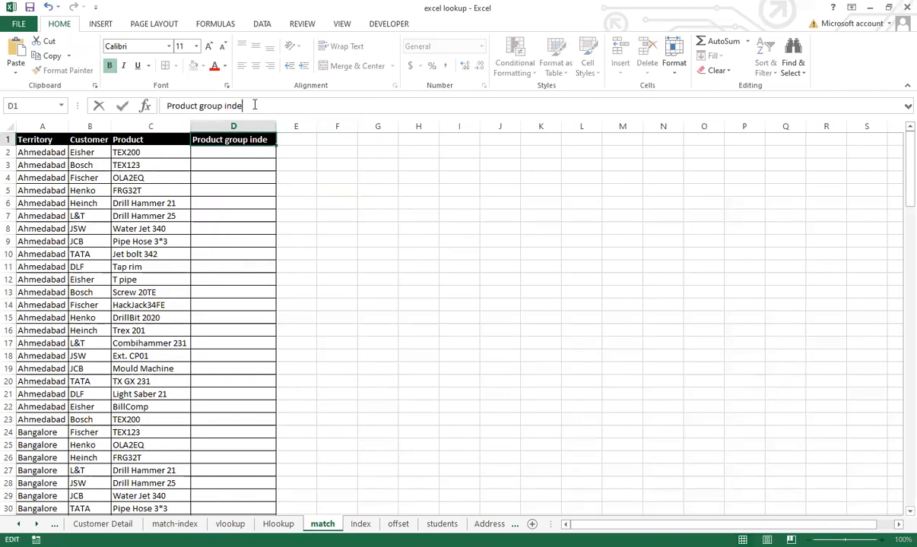
pyautogui.press('Return')
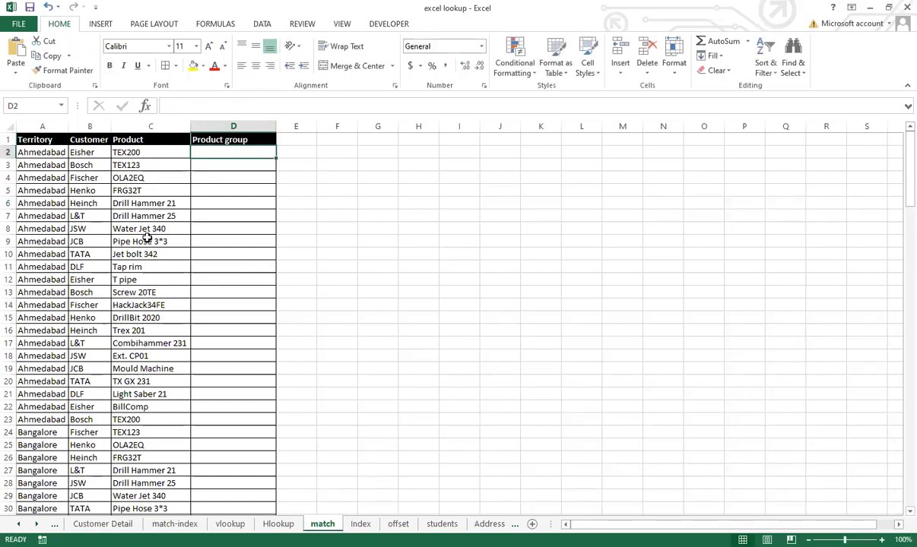
# Examine the Product Group, Trade and Product columns on the Product detail sheet, including the TEX200 record.
pyautogui.click(18, 525)
pyautogui.click(19, 524)
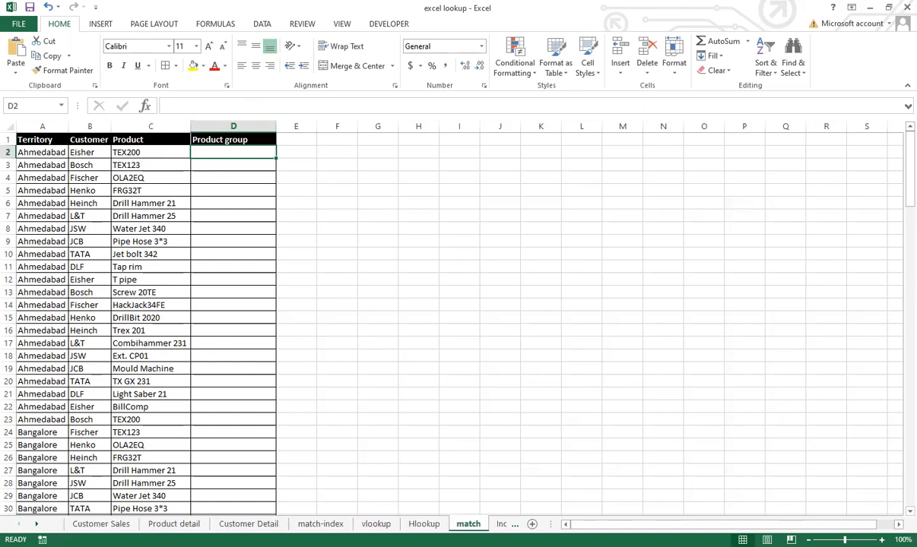
pyautogui.click(174, 523)
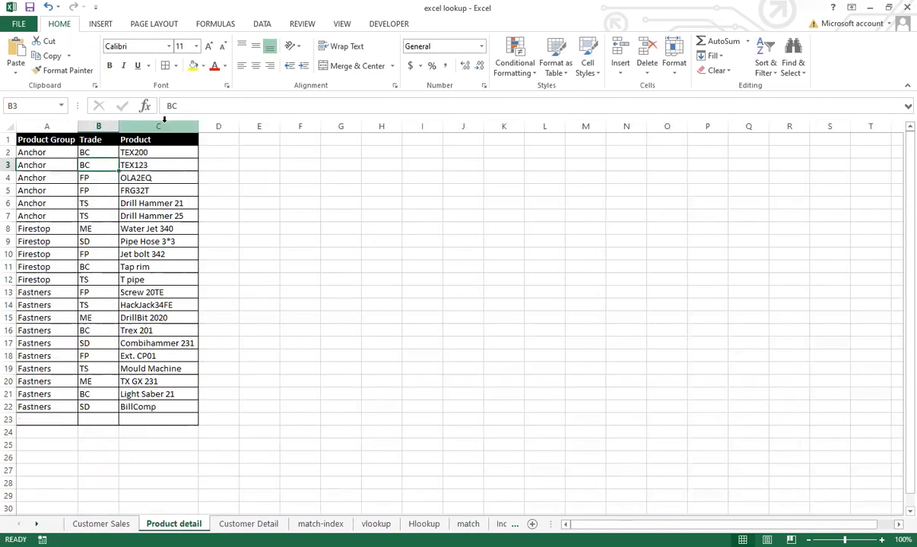
pyautogui.click(158, 127)
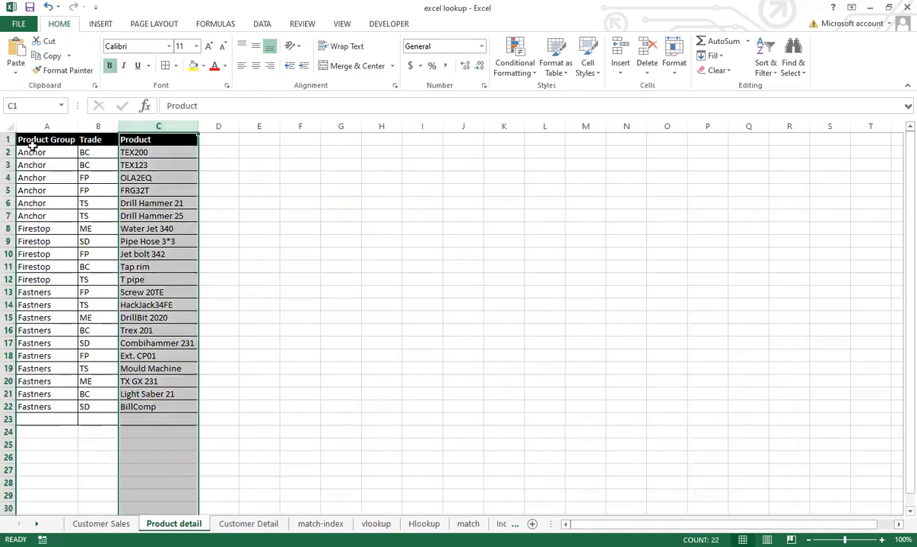
pyautogui.click(47, 126)
pyautogui.click(108, 127)
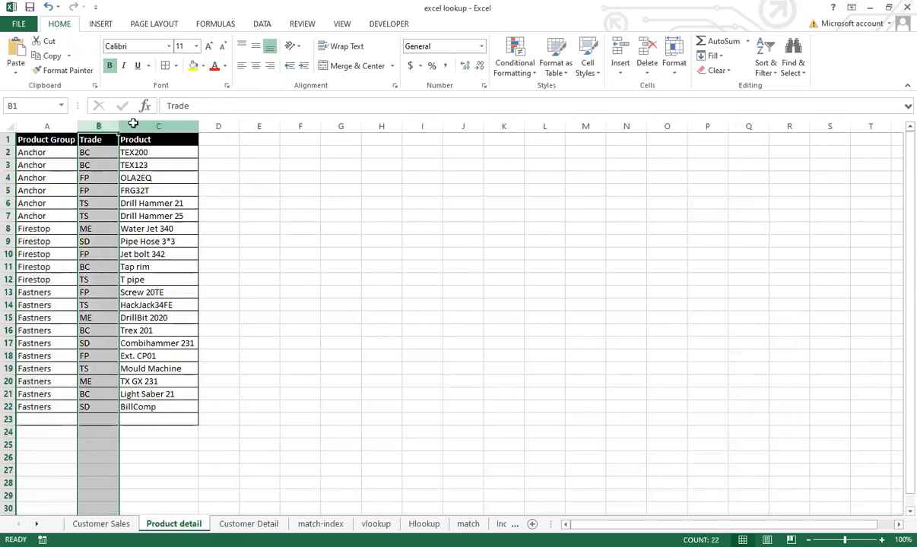
pyautogui.click(126, 124)
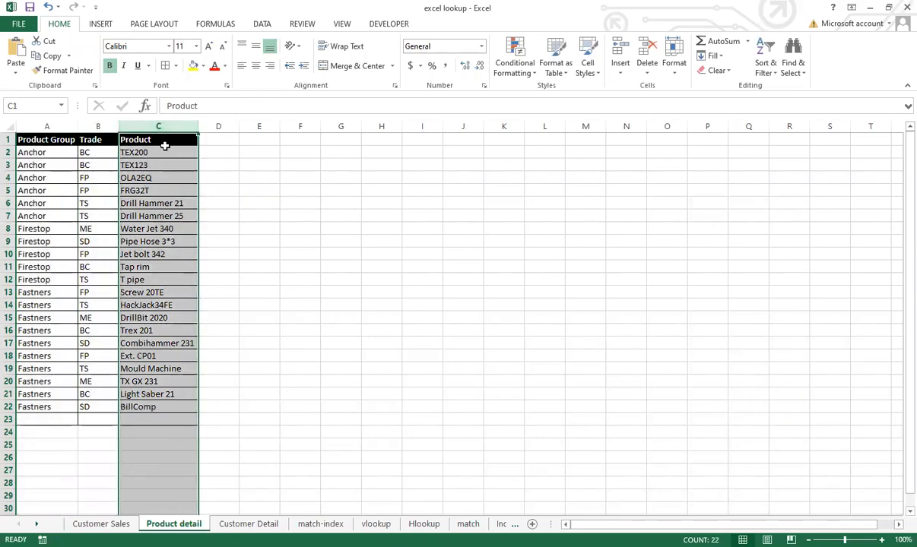
pyautogui.click(156, 151)
pyautogui.click(50, 155)
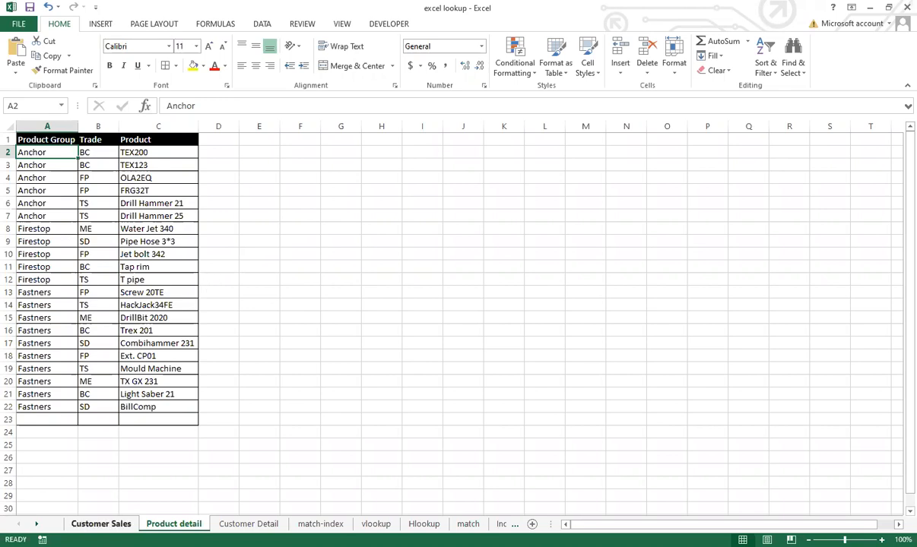
# Review the Territory, Customer and Product columns on the match-index sheet, and compare its TEX200 entry with the Product detail sheet.
pyautogui.click(320, 524)
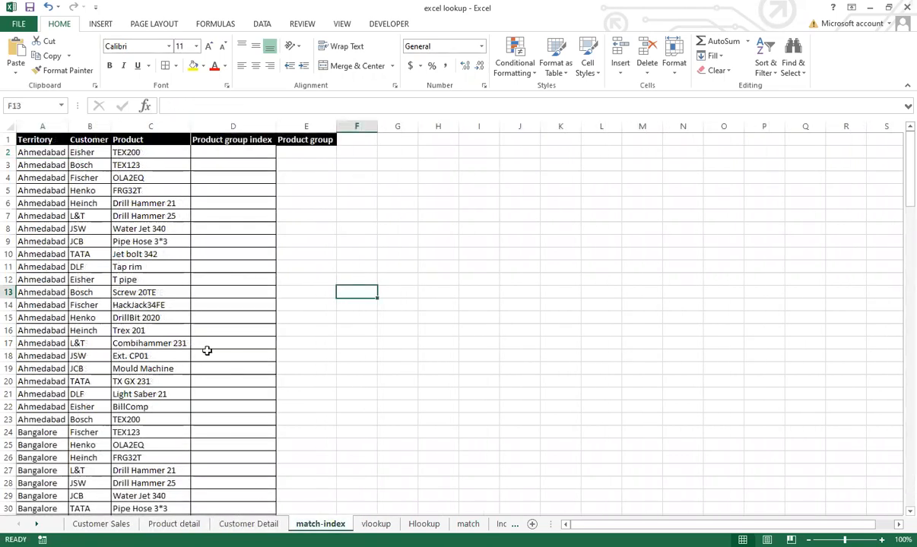
pyautogui.click(42, 126)
pyautogui.click(90, 126)
pyautogui.click(152, 126)
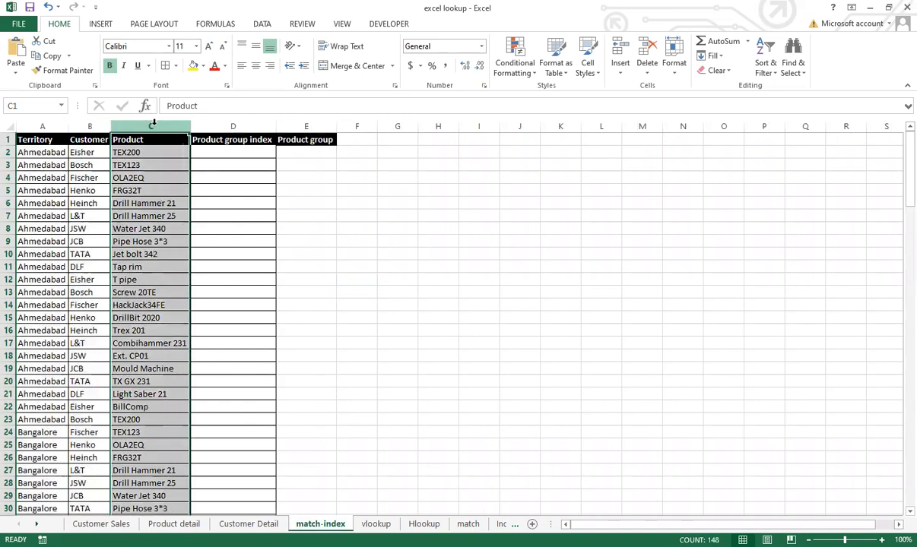
pyautogui.click(314, 153)
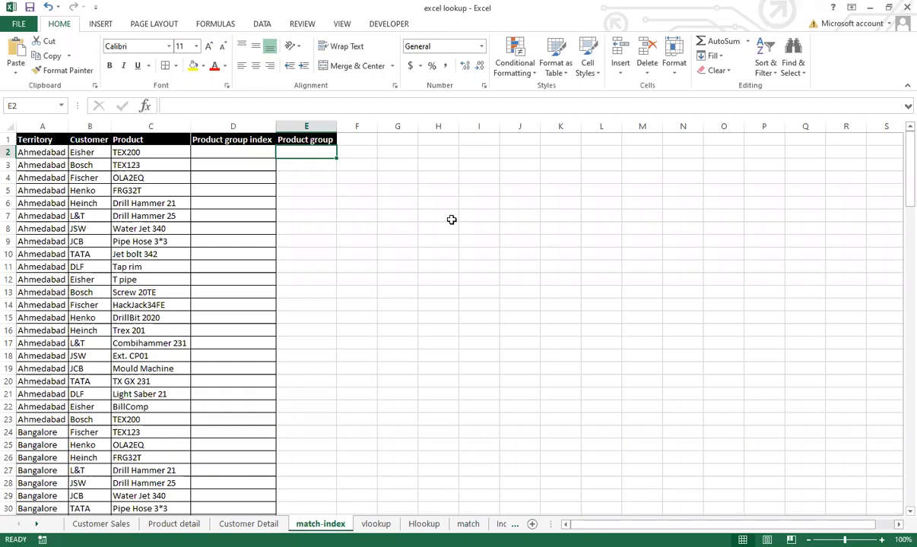
pyautogui.click(163, 153)
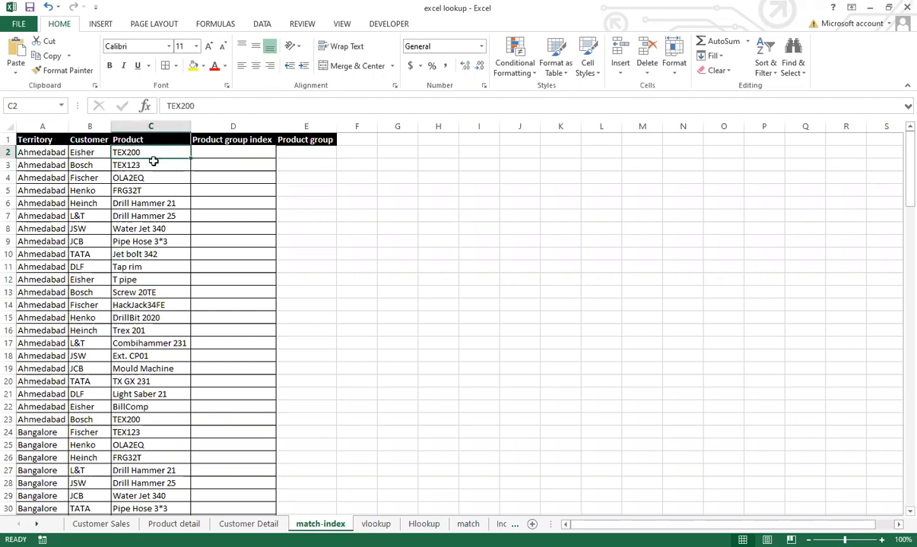
pyautogui.click(174, 524)
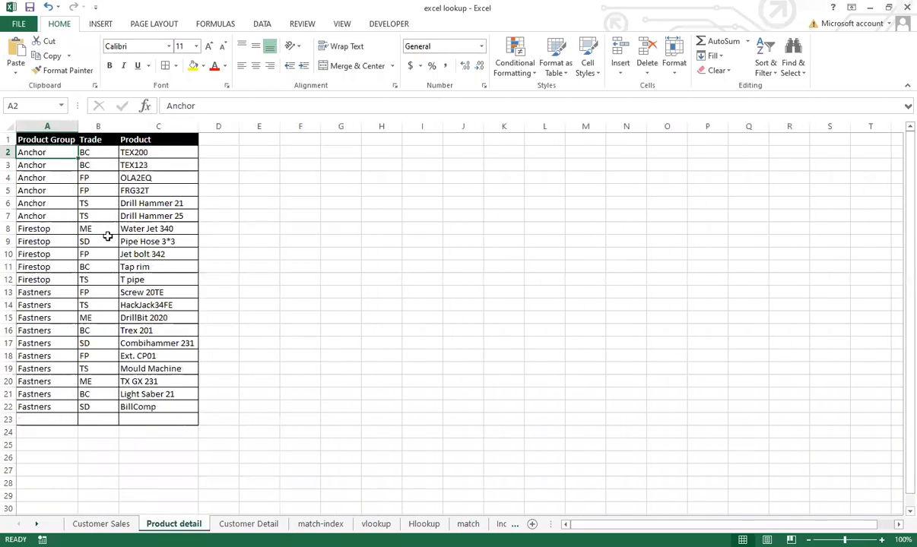
pyautogui.click(320, 524)
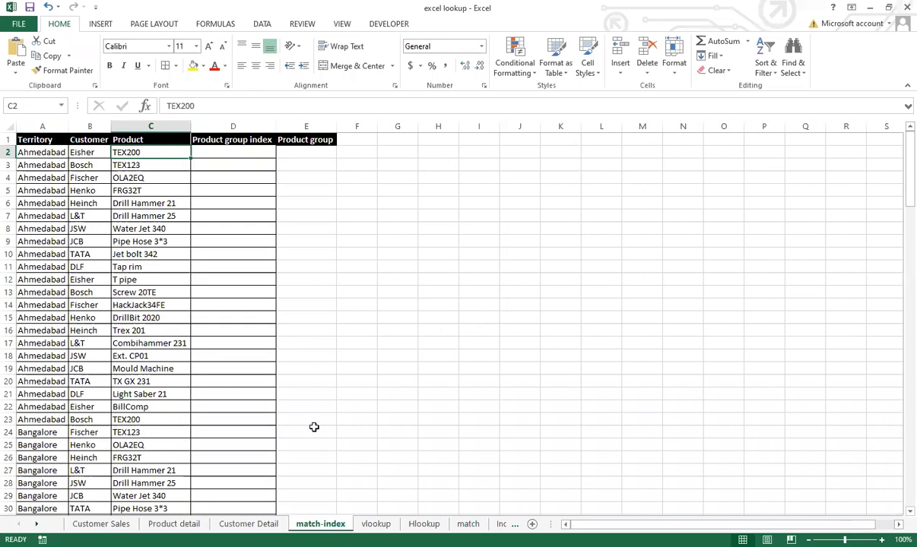
# Enter =MATCH(C2,'Product detail'!C:C,0) in D2 of the match-index sheet under Product group index.
pyautogui.click(298, 151)
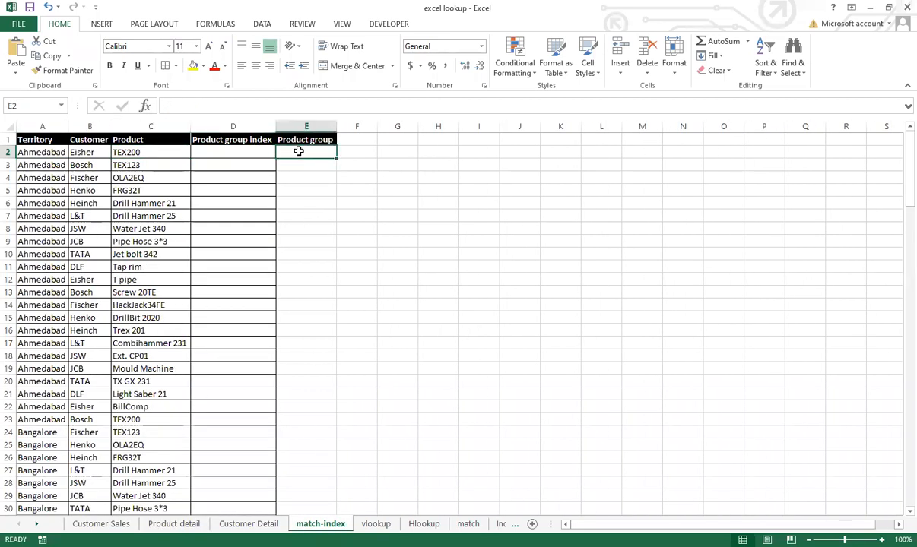
pyautogui.press('Left')
pyautogui.write('=')
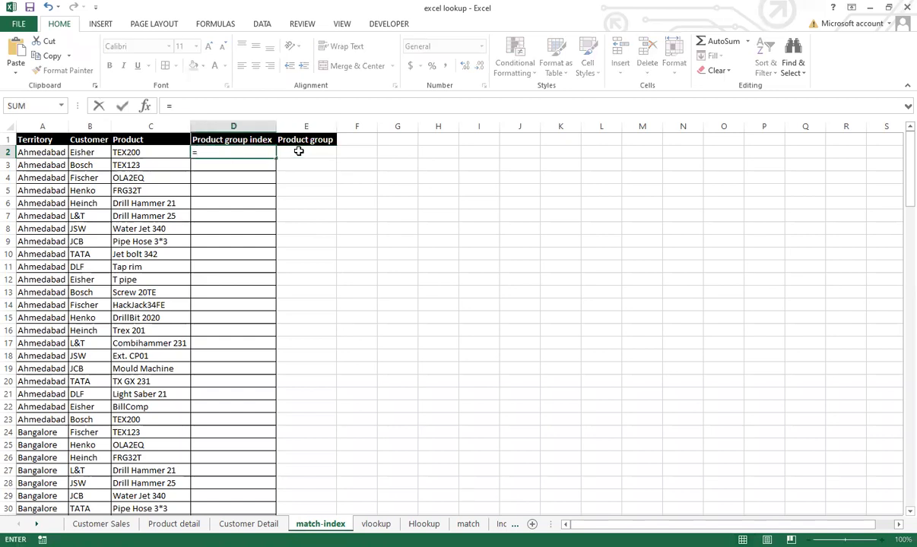
pyautogui.write('match(')
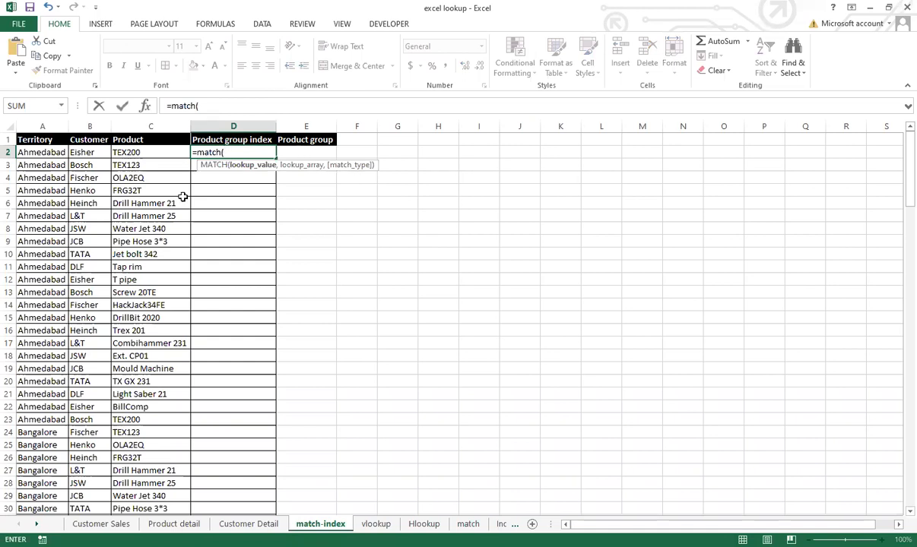
pyautogui.click(122, 154)
pyautogui.write(',')
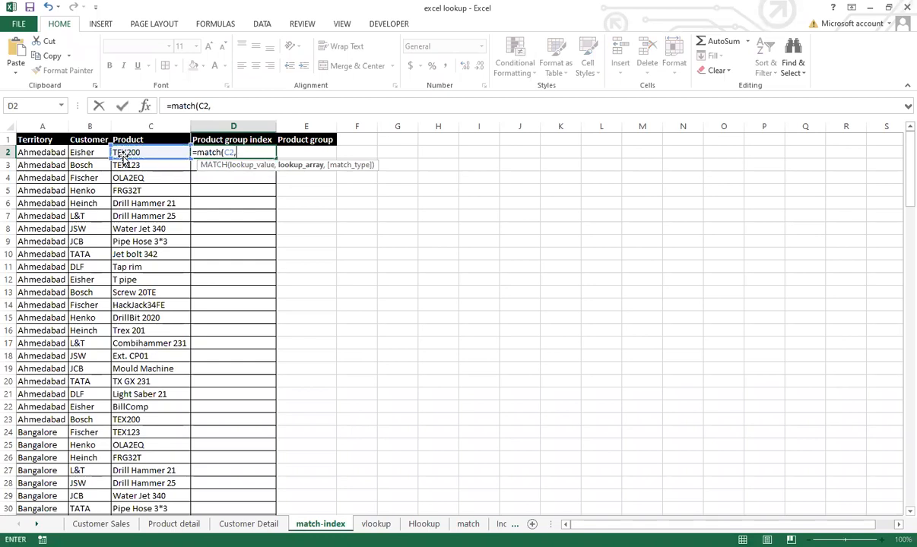
pyautogui.click(174, 524)
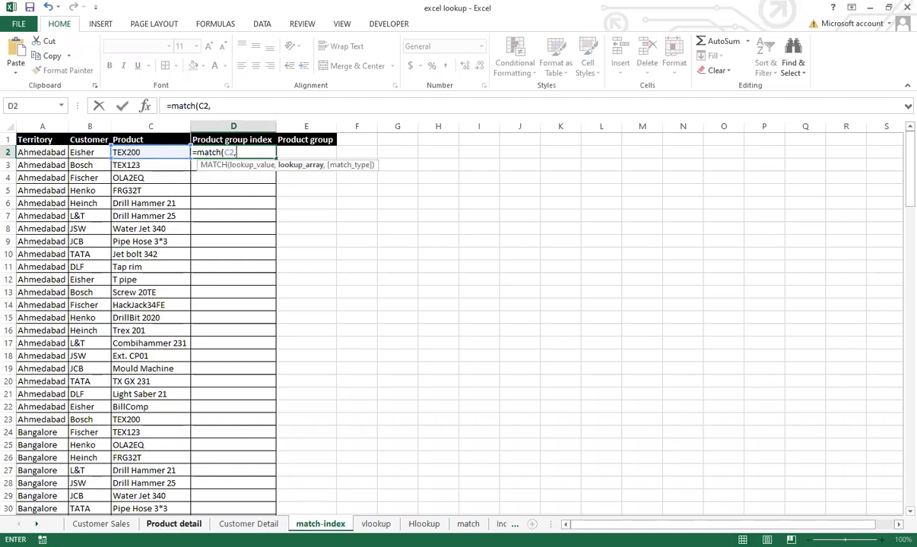
pyautogui.click(167, 126)
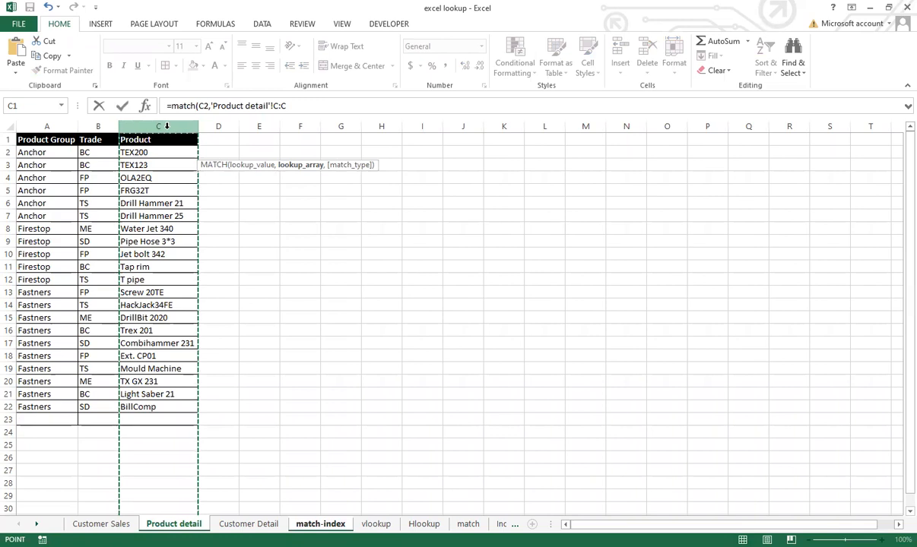
pyautogui.write(',')
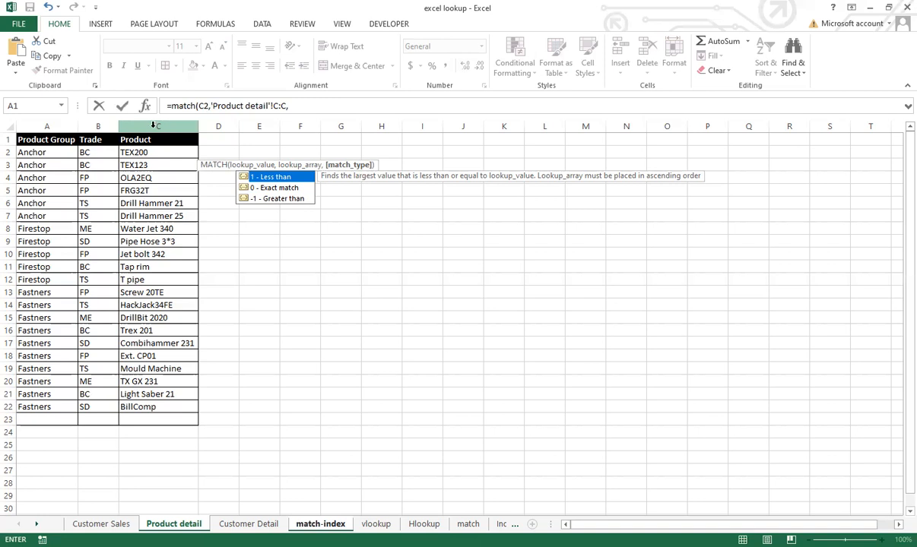
pyautogui.click(279, 192)
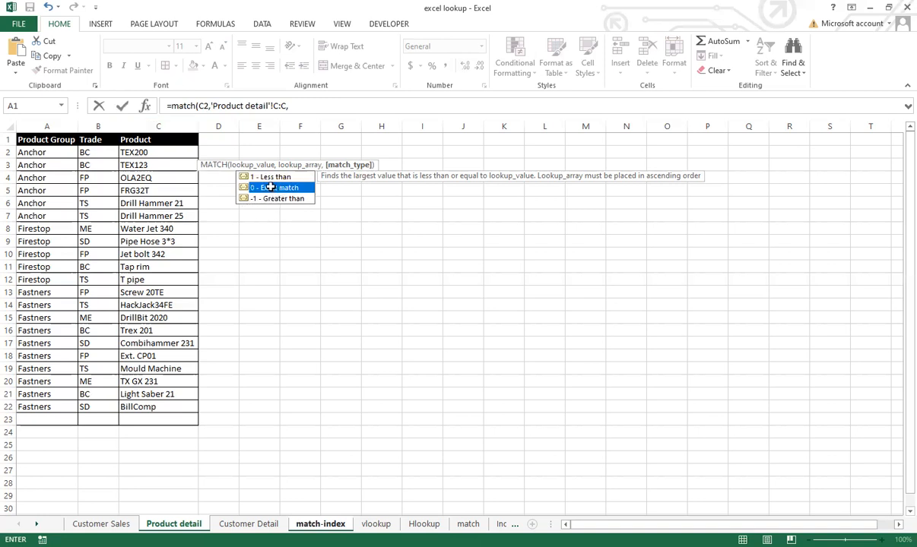
pyautogui.doubleClick(270, 188)
pyautogui.write(')')
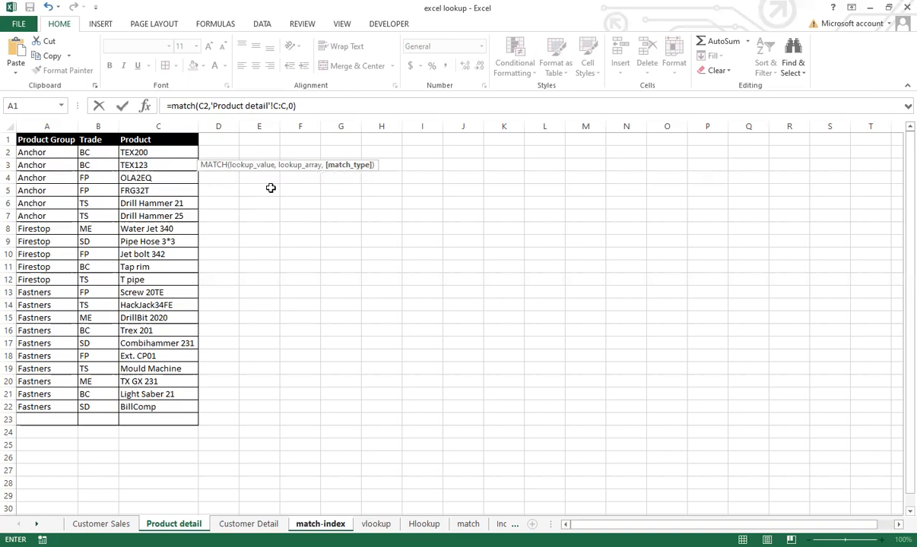
pyautogui.press('Return')
# Check the MATCH result in D2 against the row position of TEX200 in the Product detail sheet's Product column.
pyautogui.click(237, 148)
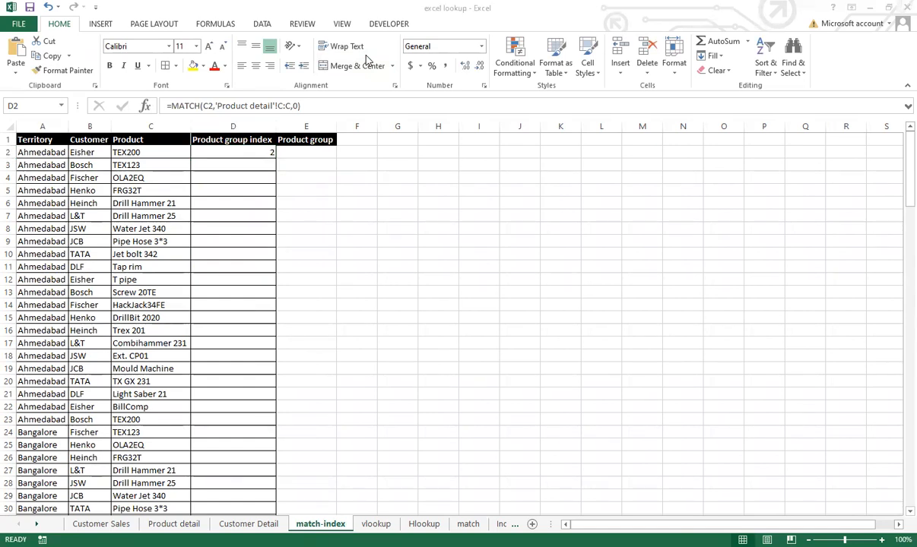
pyautogui.click(230, 172)
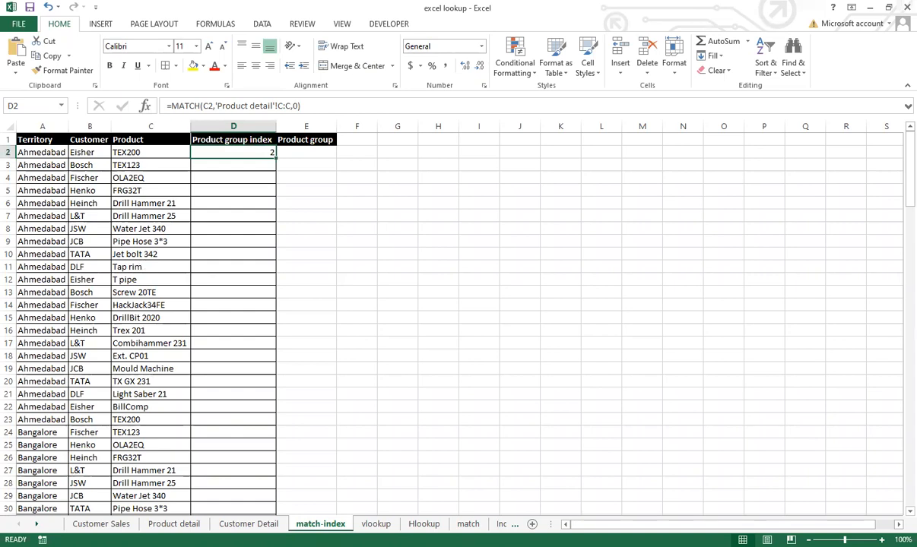
pyautogui.click(173, 524)
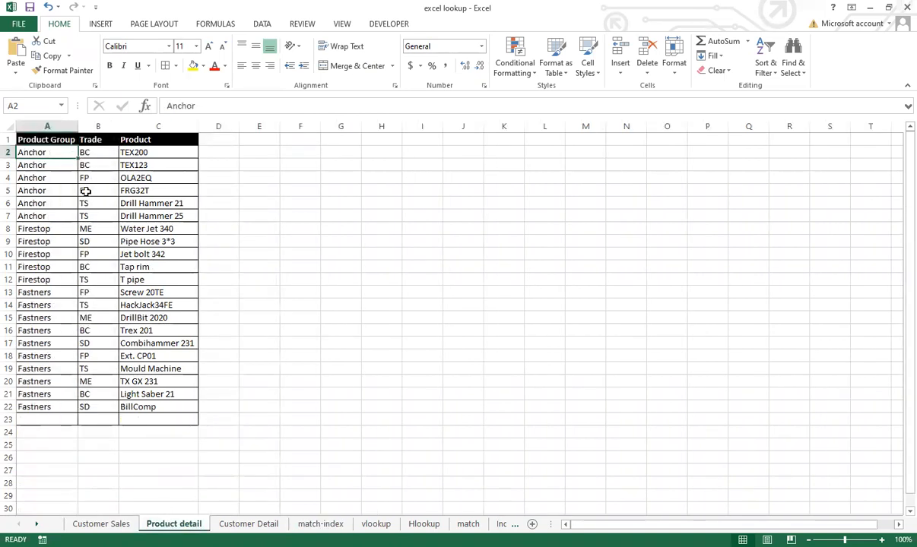
pyautogui.click(320, 524)
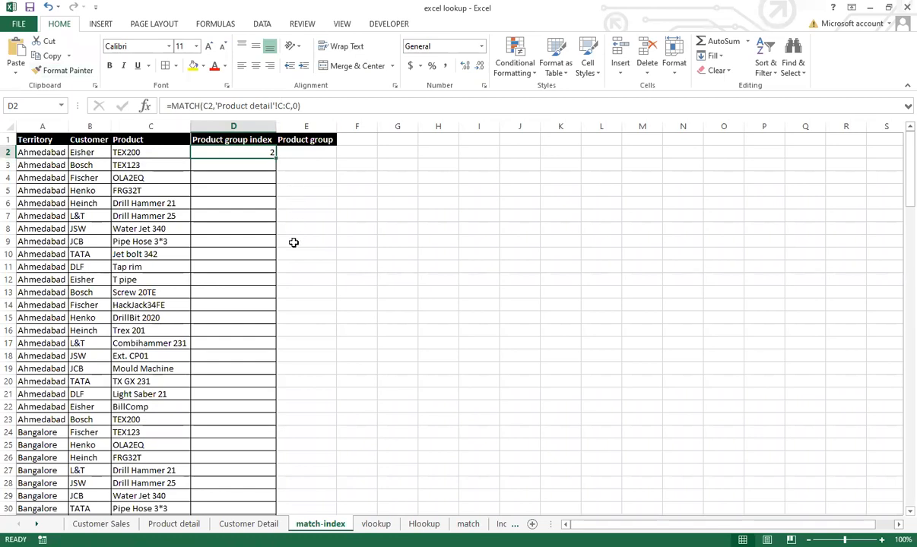
pyautogui.click(174, 524)
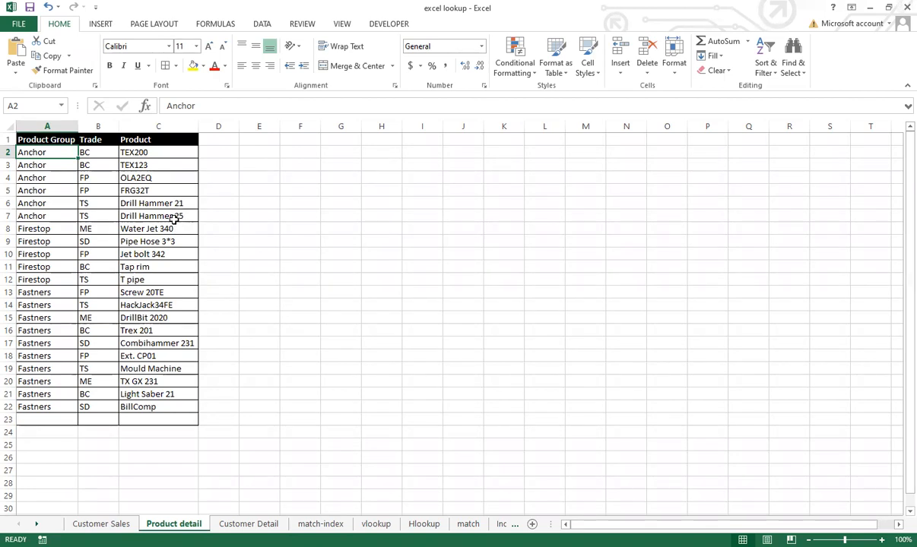
pyautogui.click(162, 127)
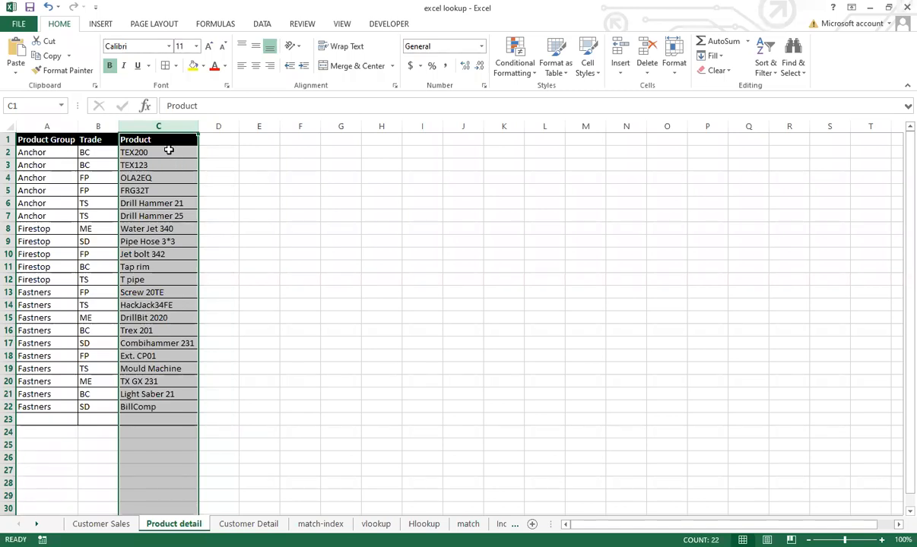
pyautogui.click(161, 123)
pyautogui.click(160, 139)
pyautogui.click(164, 151)
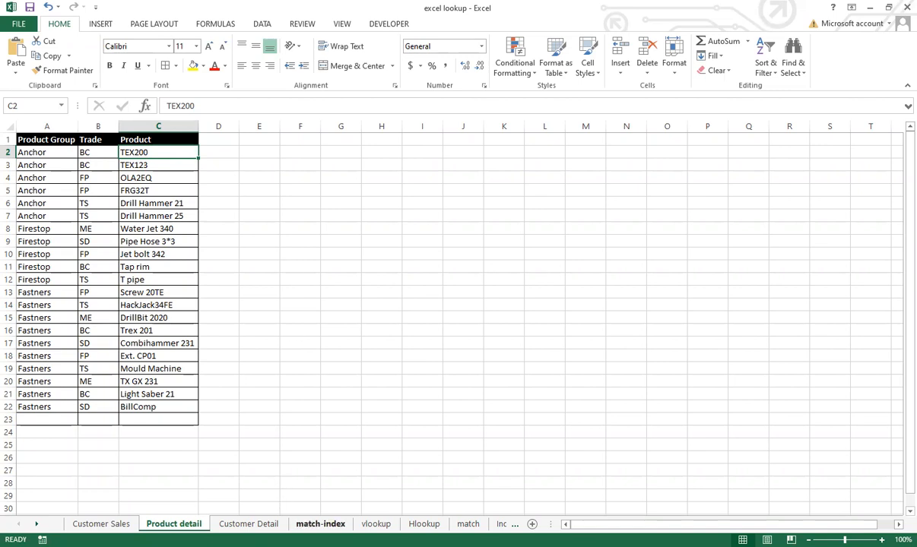
pyautogui.click(375, 524)
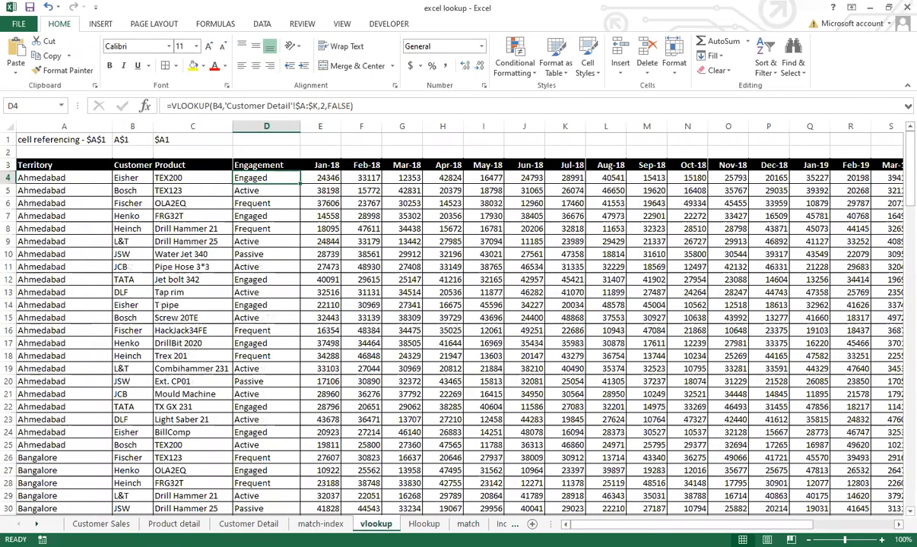
pyautogui.click(320, 524)
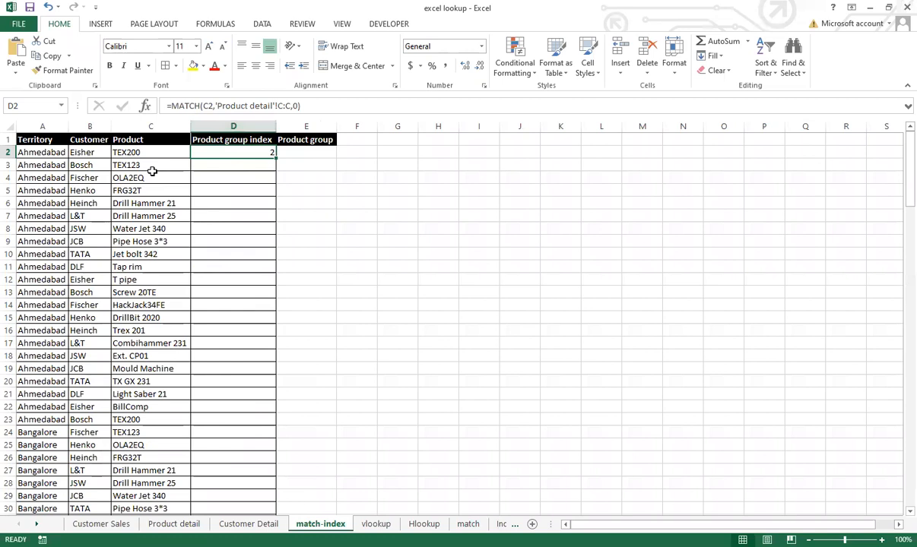
# Fill the MATCH formula from D2 down the Product group index column and inspect the copies in D3 and D10.
pyautogui.doubleClick(276, 158)
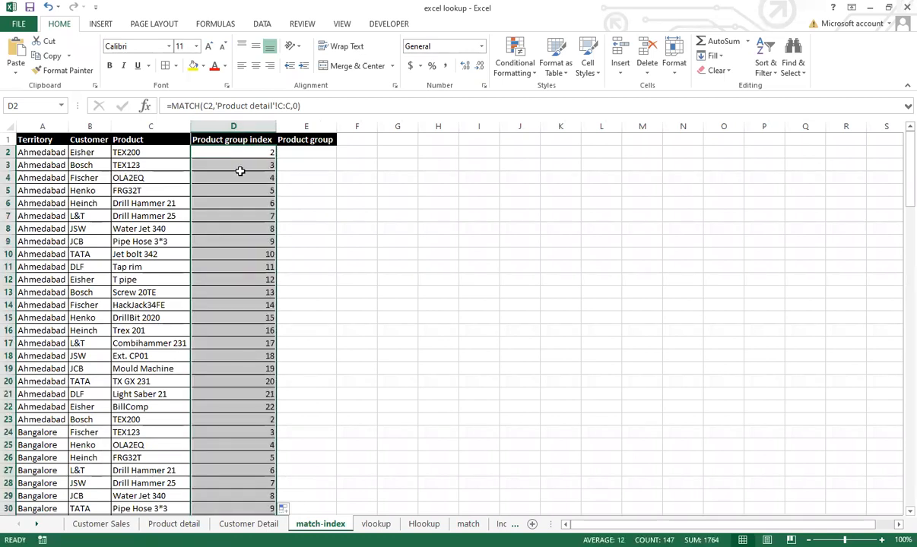
pyautogui.click(240, 166)
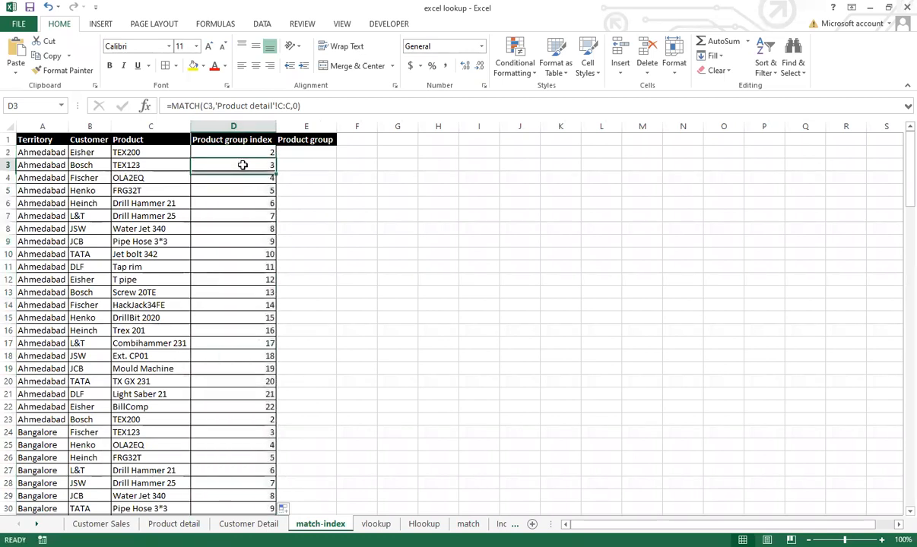
pyautogui.click(225, 253)
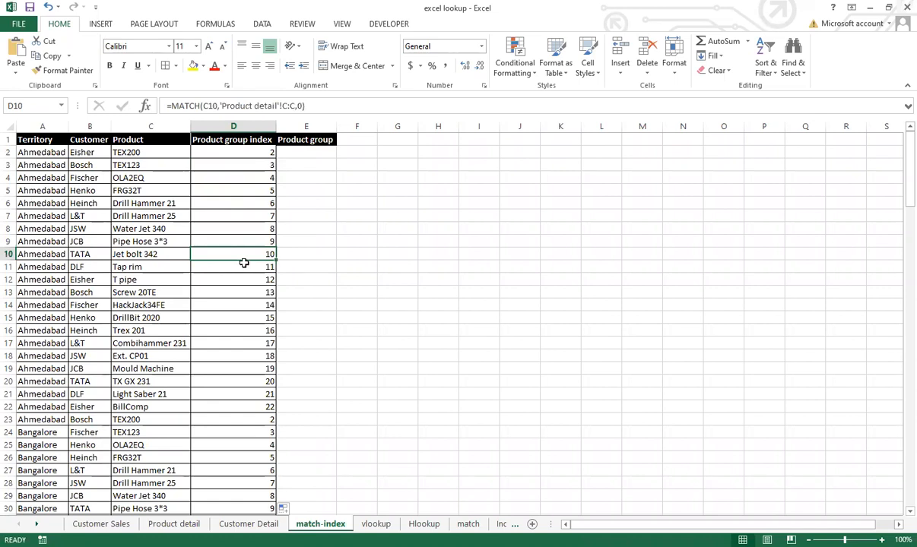
# Check the row position of Jet bolt 342 on the Product detail sheet and view the Customer Detail sheet.
pyautogui.click(173, 523)
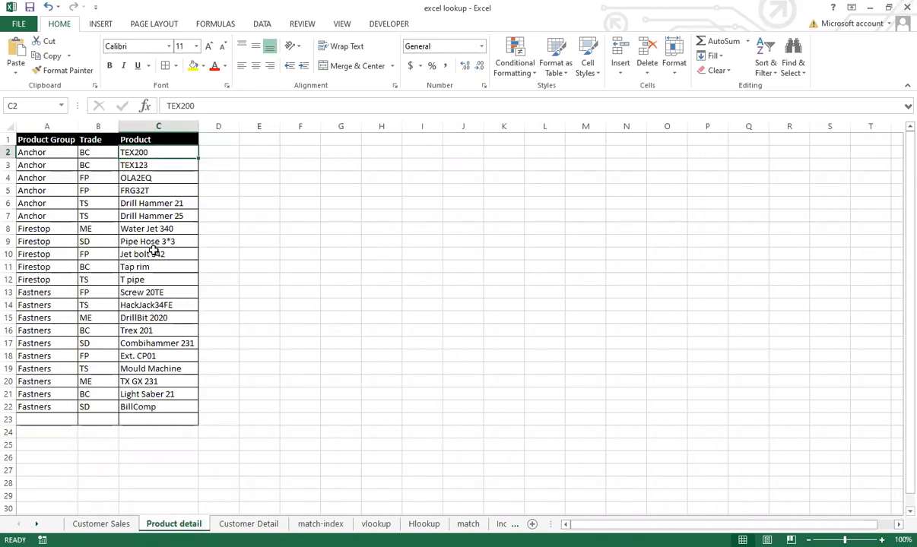
pyautogui.click(154, 251)
pyautogui.click(248, 508)
pyautogui.click(248, 524)
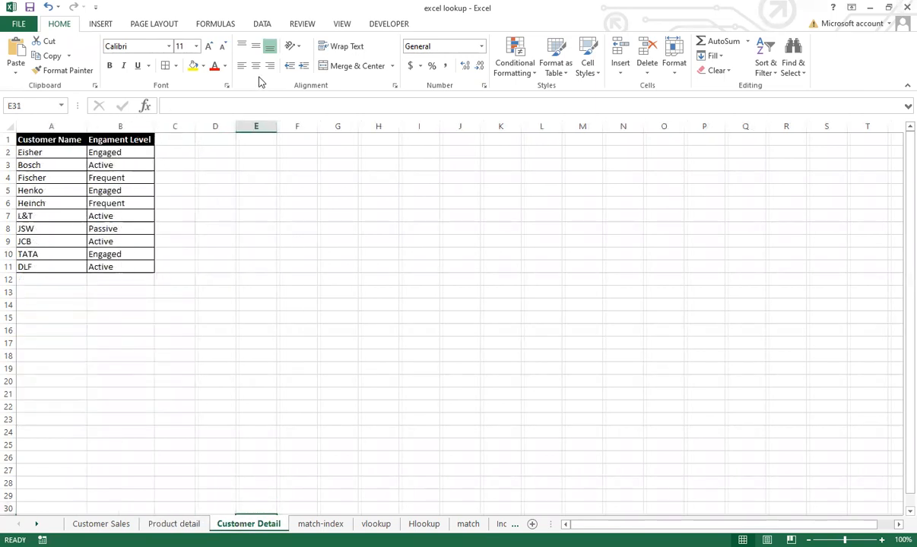
# Make the lookup array in D2's MATCH formula on the match-index sheet absolute as 'Product detail'!$C:$C.
pyautogui.click(320, 524)
pyautogui.click(220, 152)
pyautogui.click(285, 106)
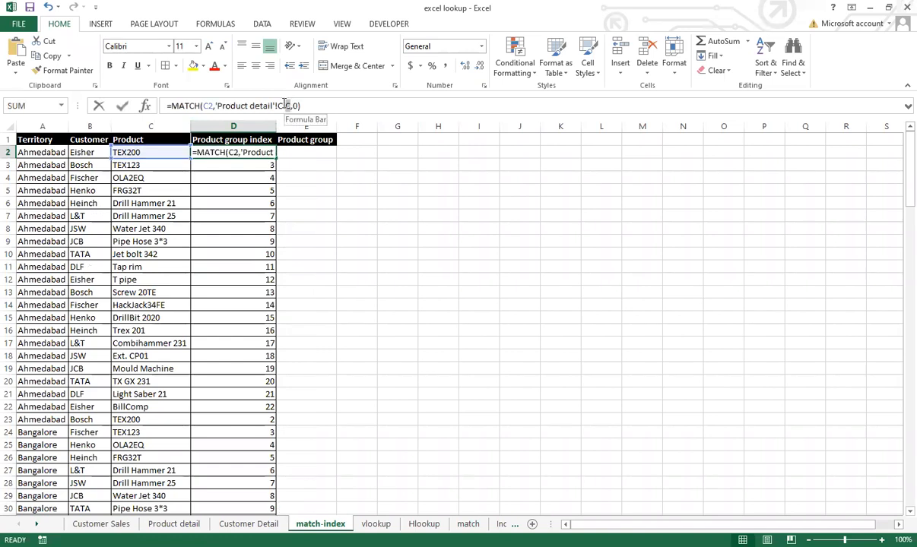
pyautogui.doubleClick(282, 105)
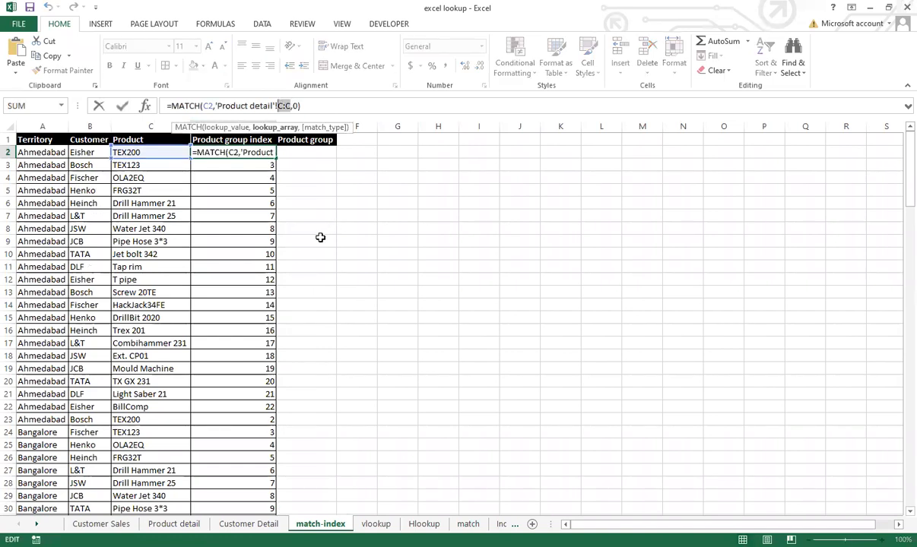
pyautogui.press('F4')
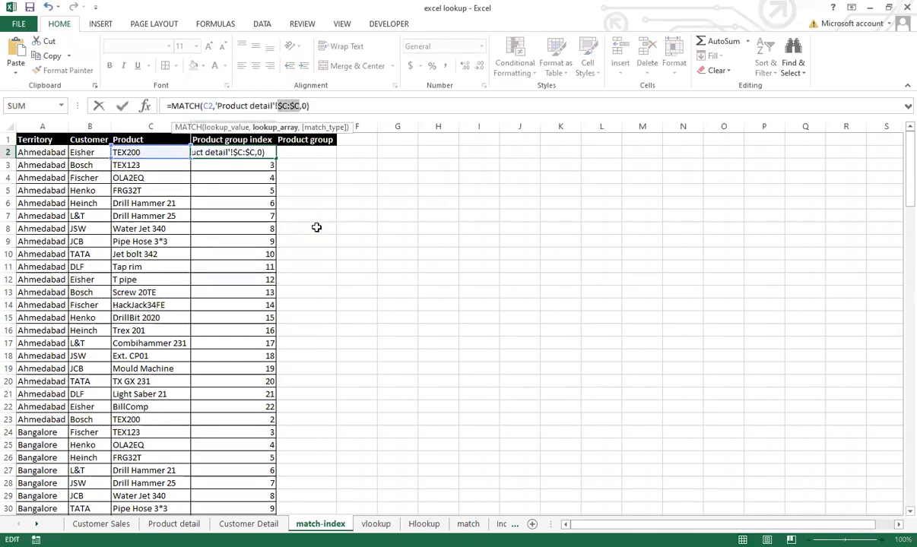
pyautogui.press('Return')
# Refill the updated MATCH formula from D2 down the Product group index column.
pyautogui.click(236, 150)
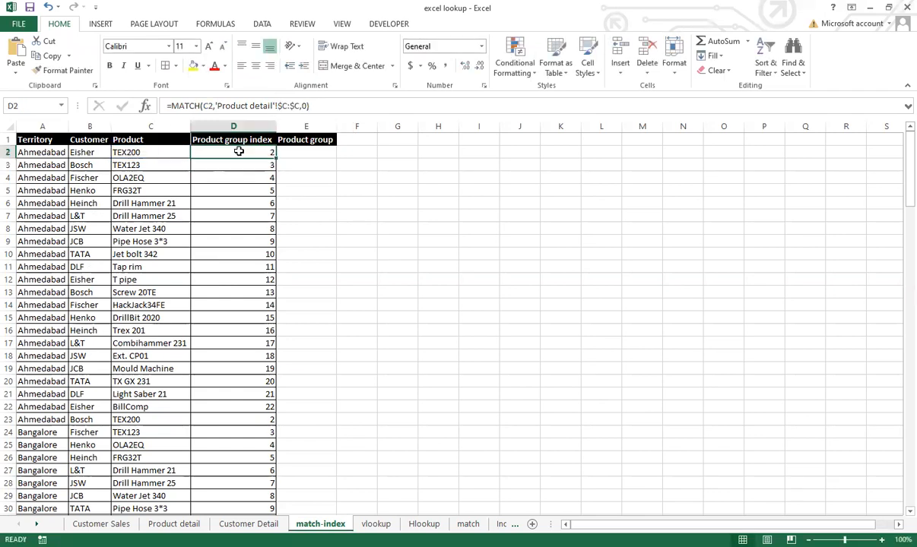
pyautogui.doubleClick(278, 157)
pyautogui.click(247, 154)
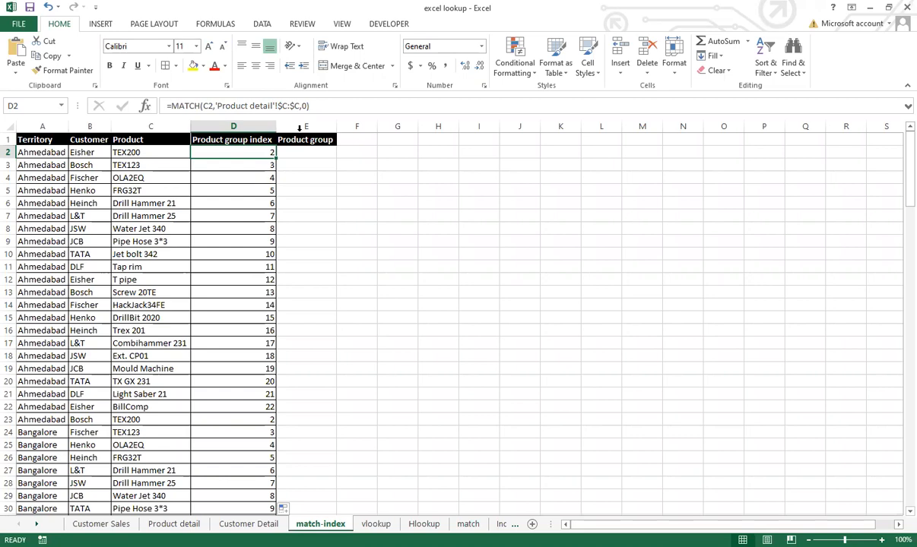
# Compare the MATCH result in D2 with row 2 of the Product detail sheet, then return to the match-index sheet.
pyautogui.click(837, 7)
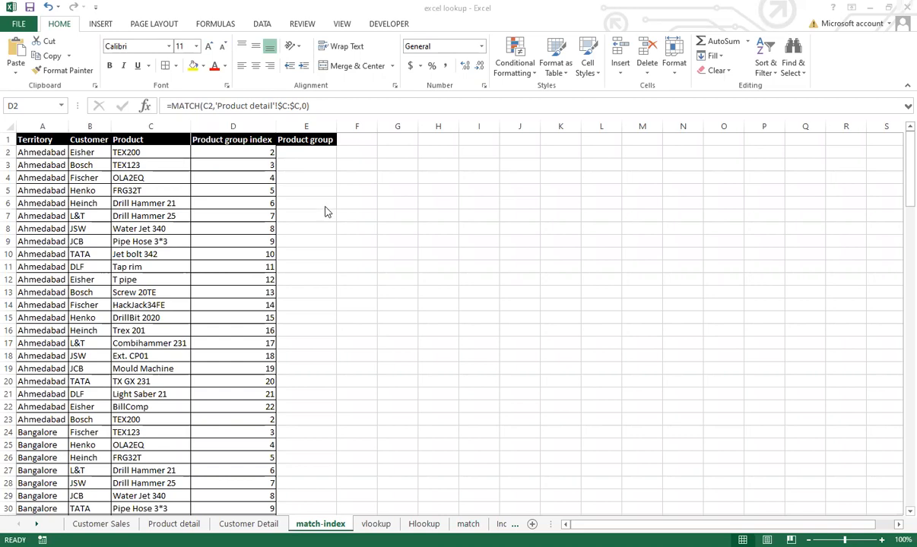
pyautogui.click(246, 154)
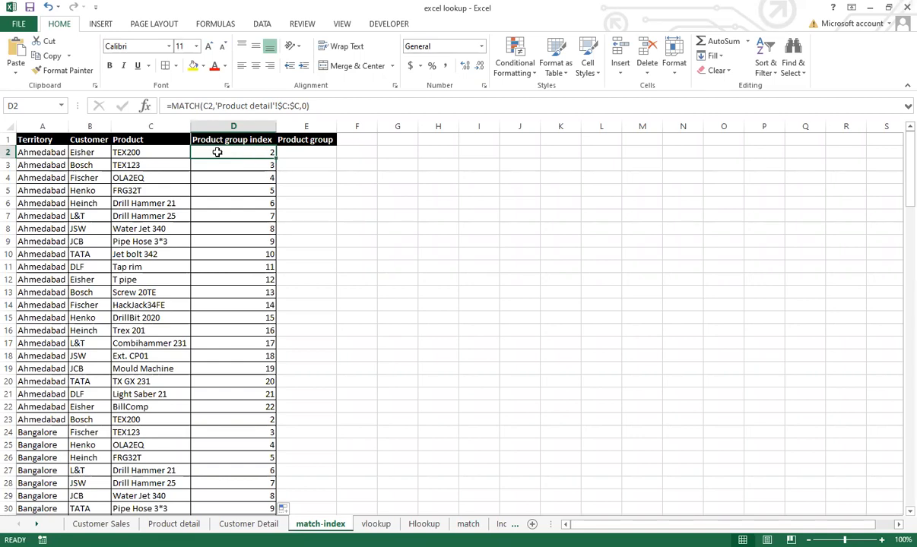
pyautogui.click(167, 524)
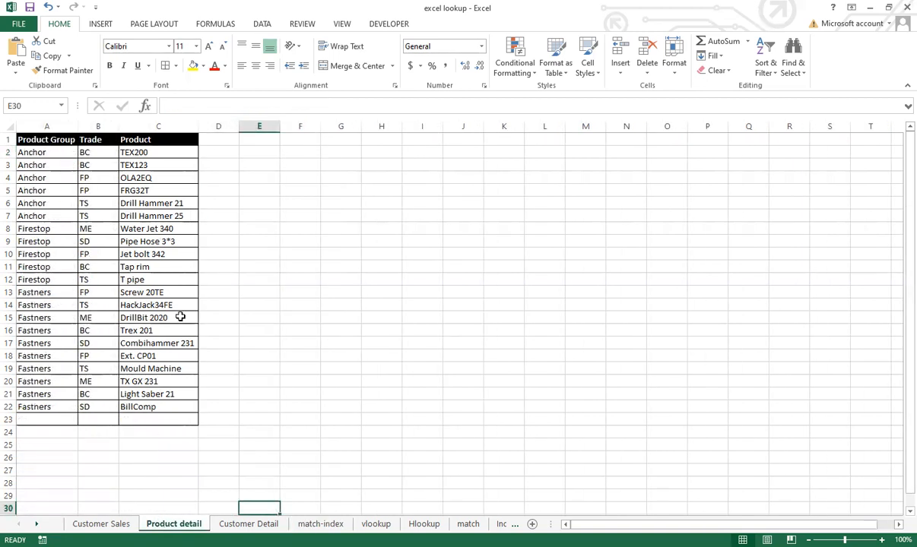
pyautogui.click(9, 152)
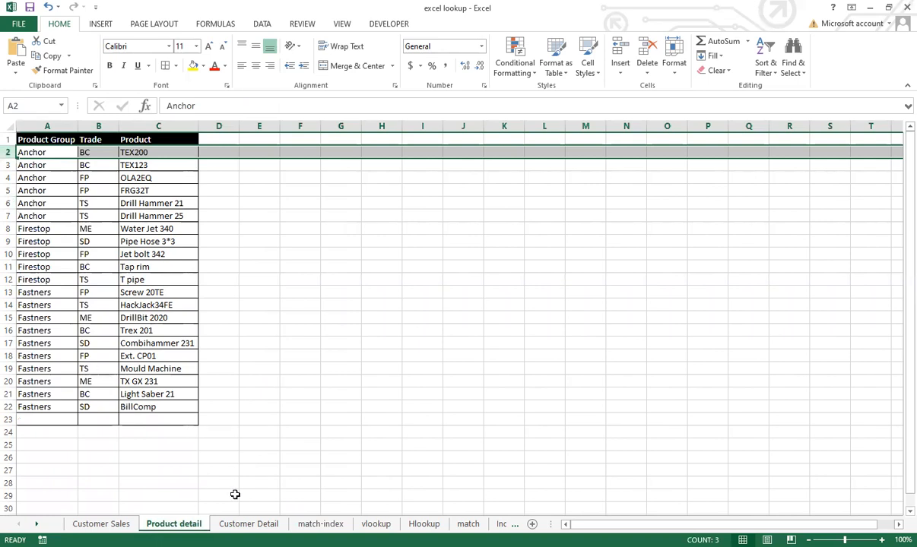
pyautogui.click(320, 524)
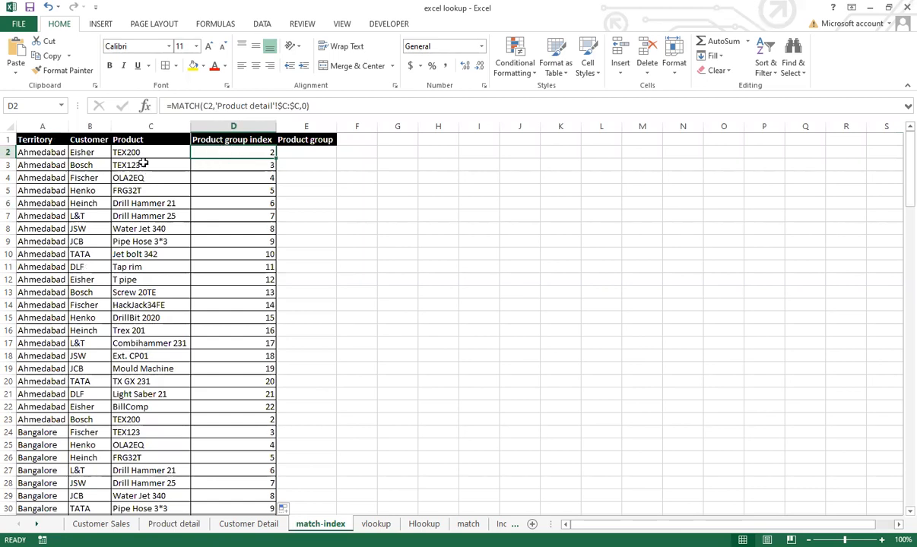
# Enter =INDEX('Product detail'!A:A,'match-index'!D2) in E2 of the match-index sheet under Product group.
pyautogui.click(311, 141)
pyautogui.click(314, 153)
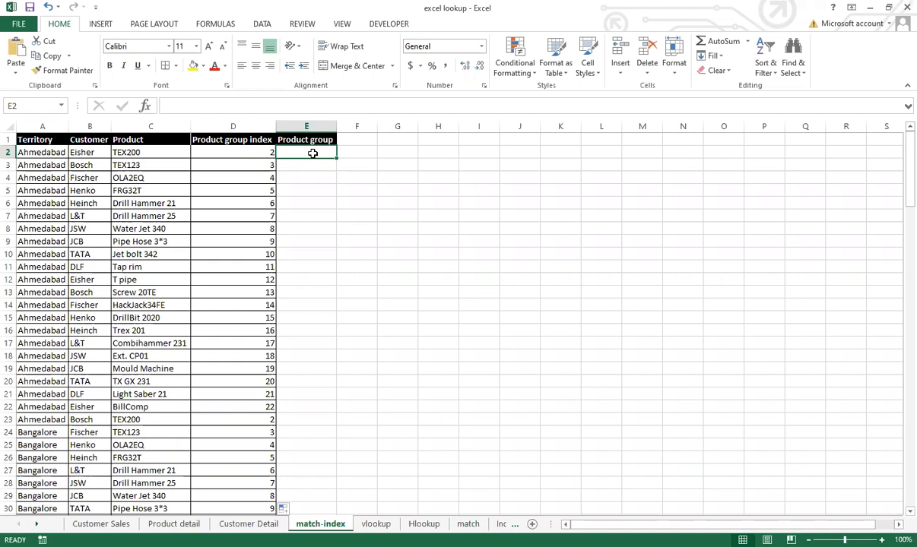
pyautogui.write('=i')
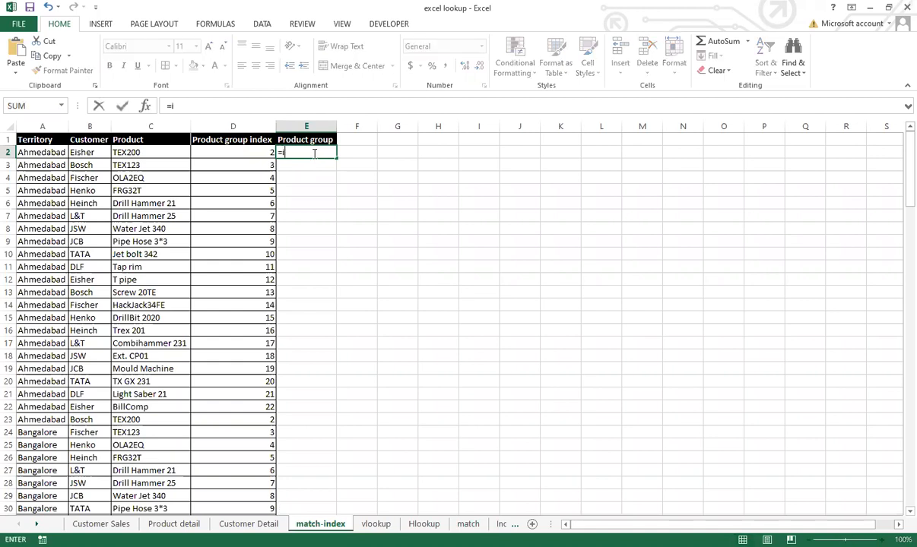
pyautogui.write('ndex')
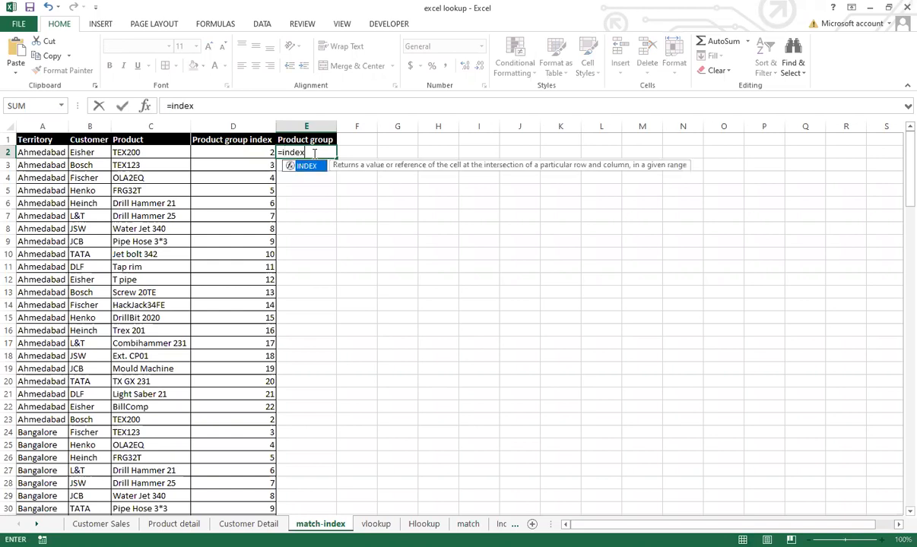
pyautogui.write('(')
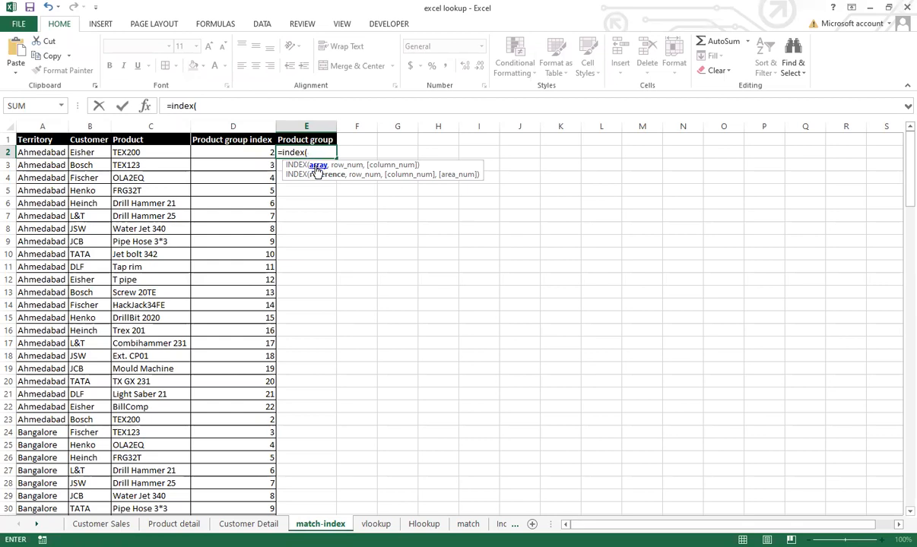
pyautogui.click(174, 524)
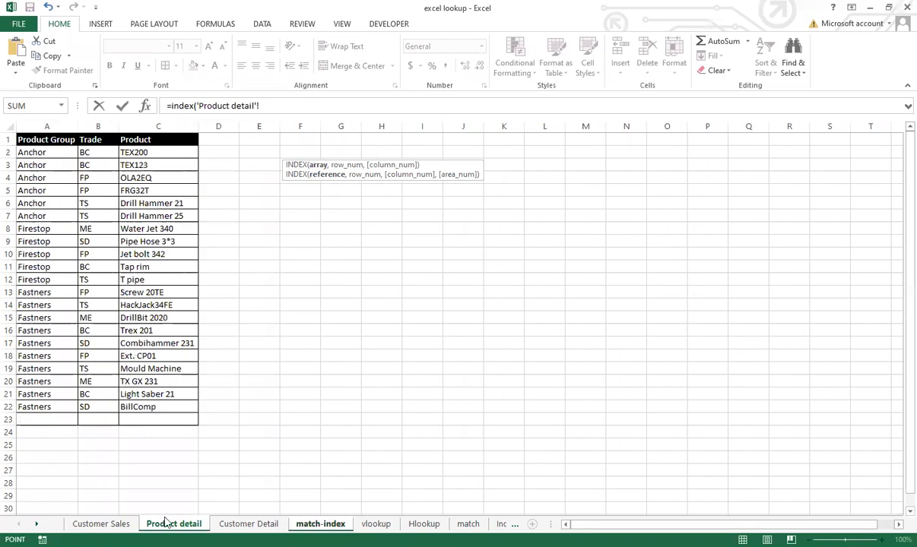
pyautogui.click(61, 125)
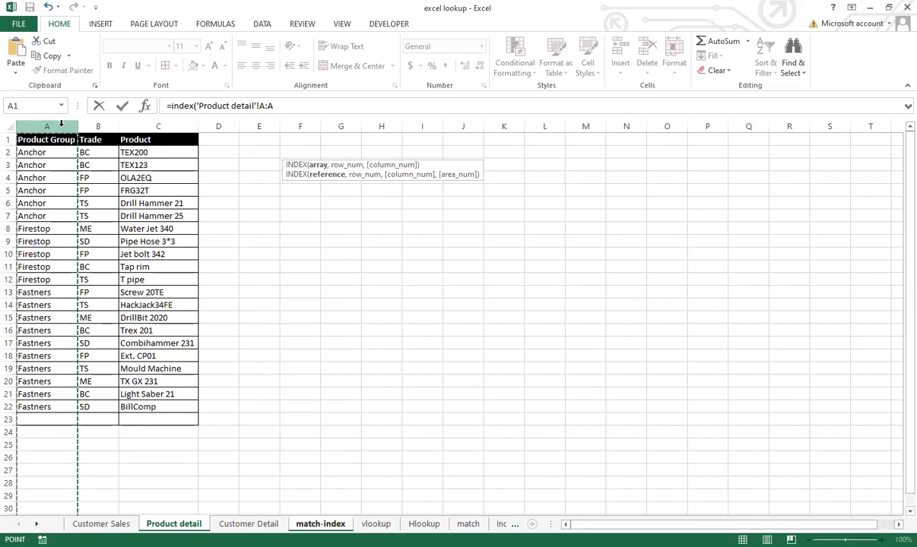
pyautogui.write(',')
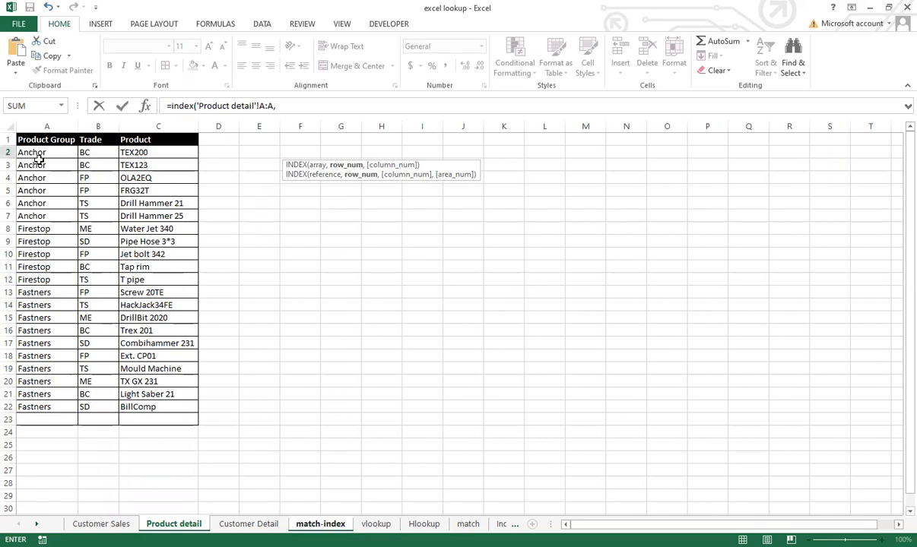
pyautogui.click(320, 524)
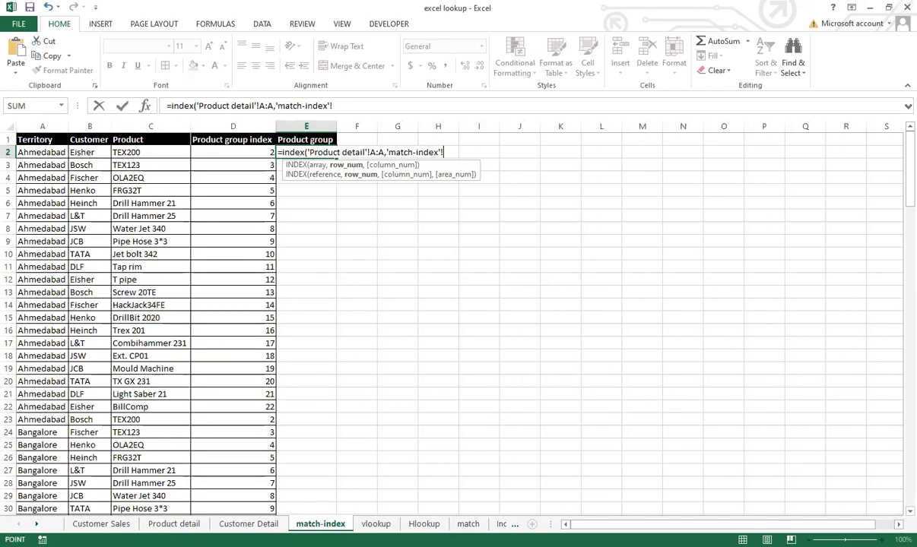
pyautogui.click(234, 153)
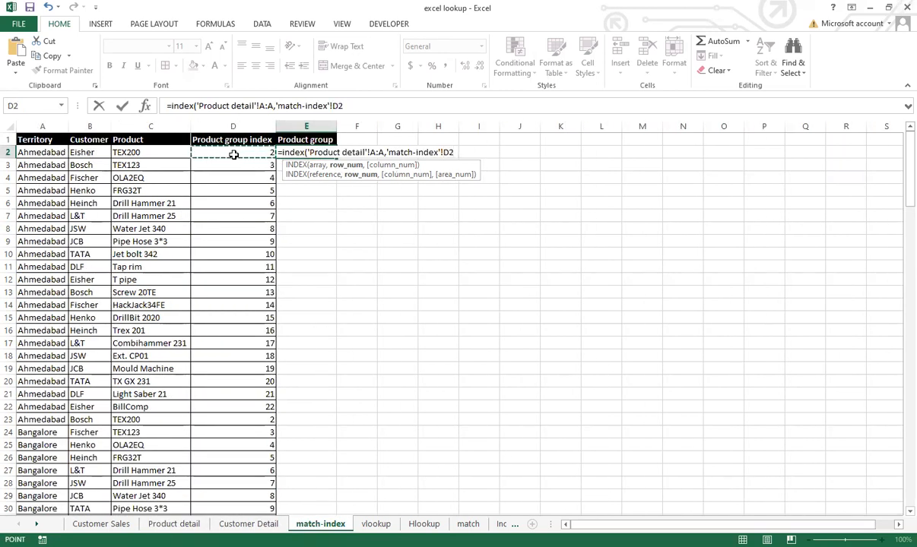
pyautogui.write(')')
pyautogui.press('Return')
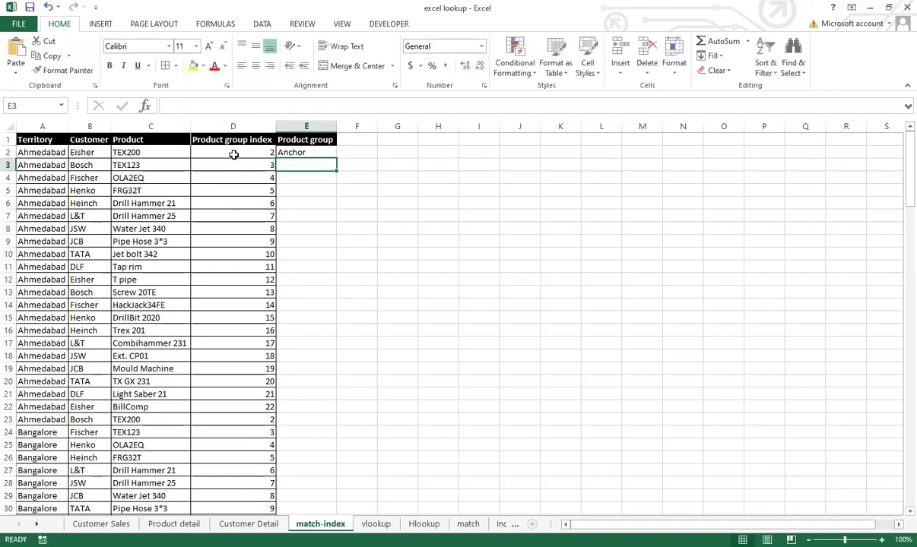
# Make the array in E2's INDEX formula absolute as 'Product detail'!$A:$A.
pyautogui.click(311, 153)
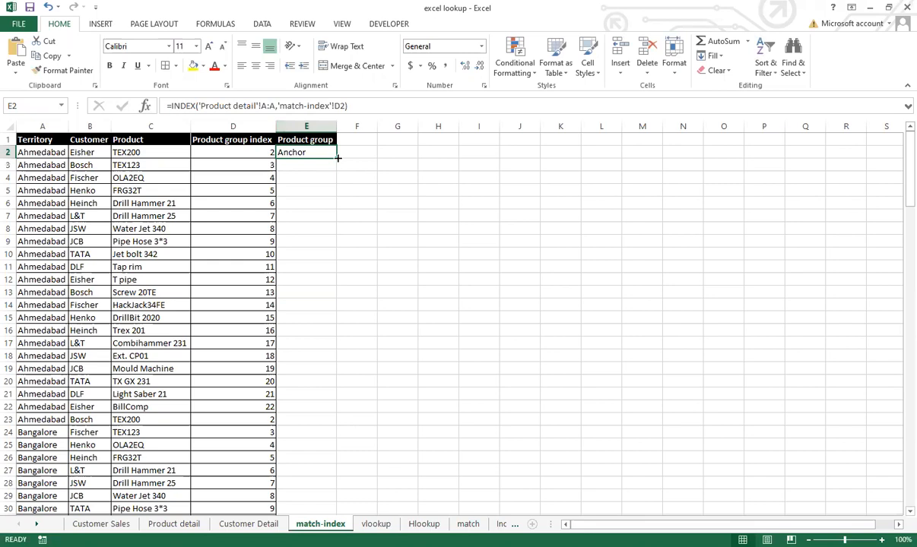
pyautogui.click(262, 106)
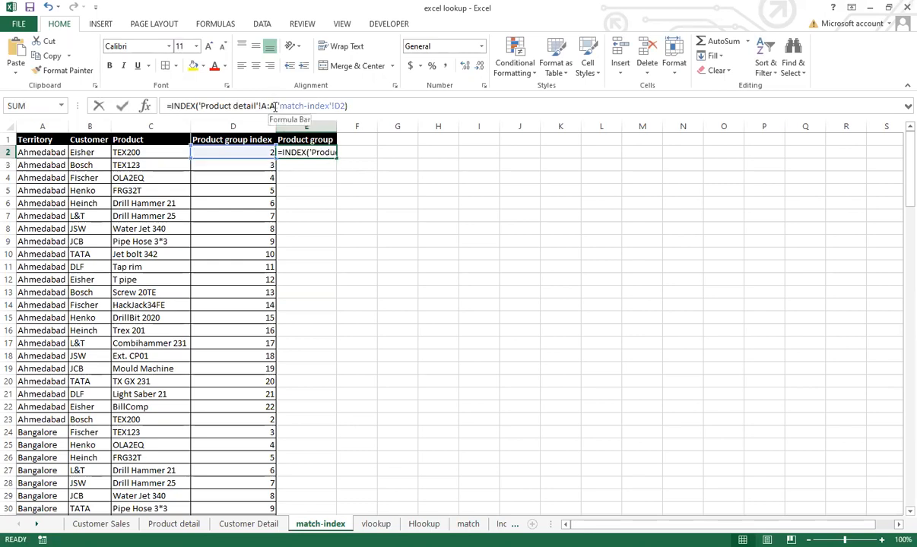
pyautogui.doubleClick(264, 105)
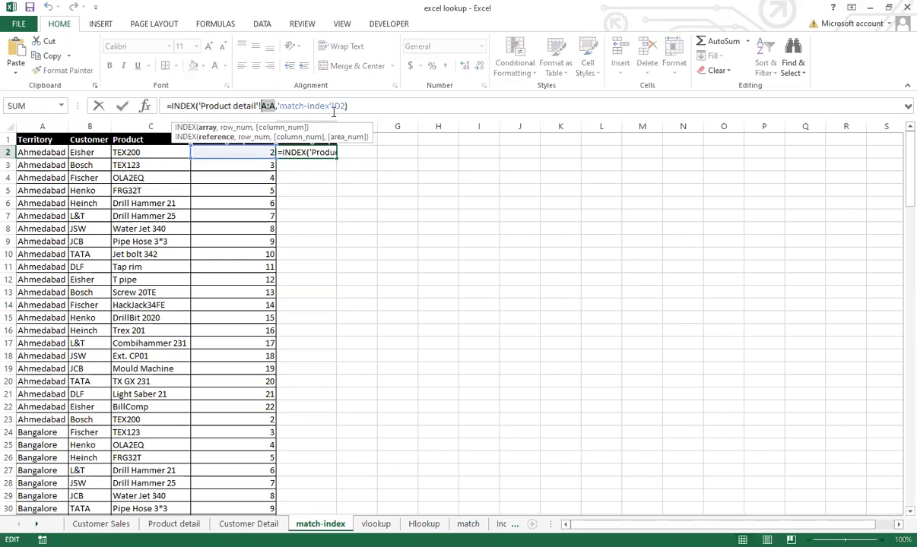
pyautogui.press('F4')
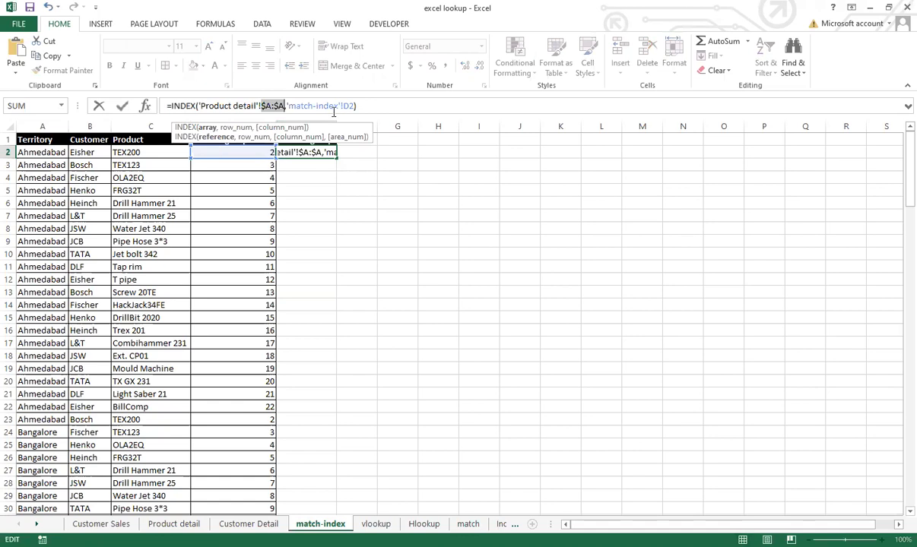
pyautogui.press('Return')
# Fill the INDEX formula from E2 down the Product group column and review the filled rows.
pyautogui.click(303, 152)
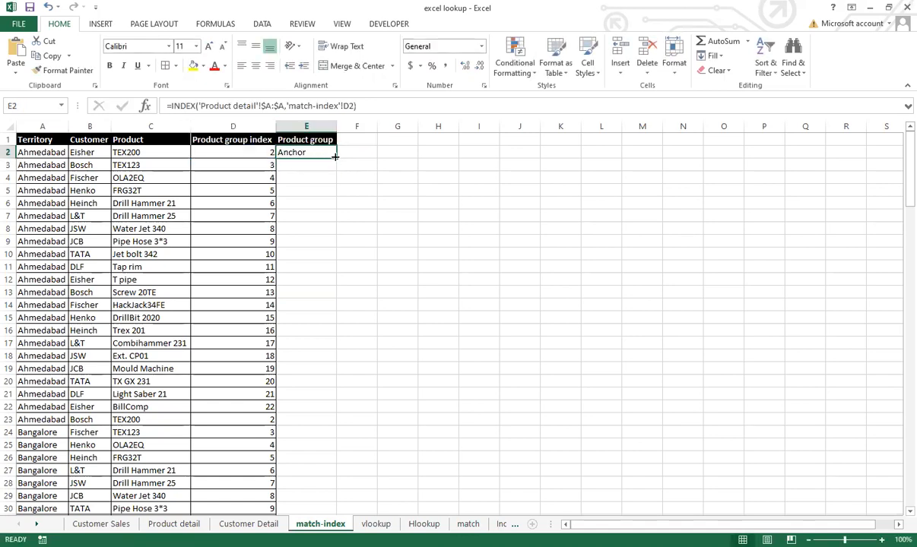
pyautogui.doubleClick(334, 156)
pyautogui.click(311, 149)
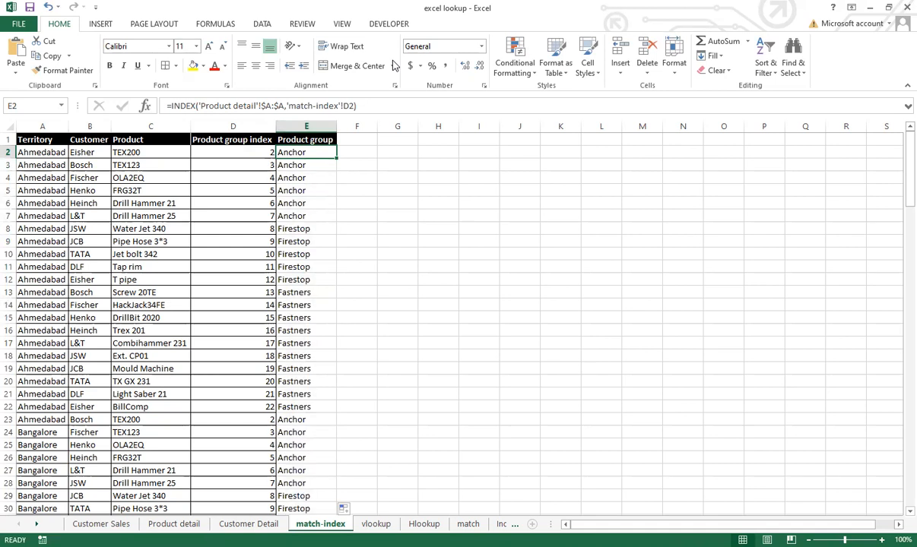
pyautogui.hotkey('alt', 'Tab')
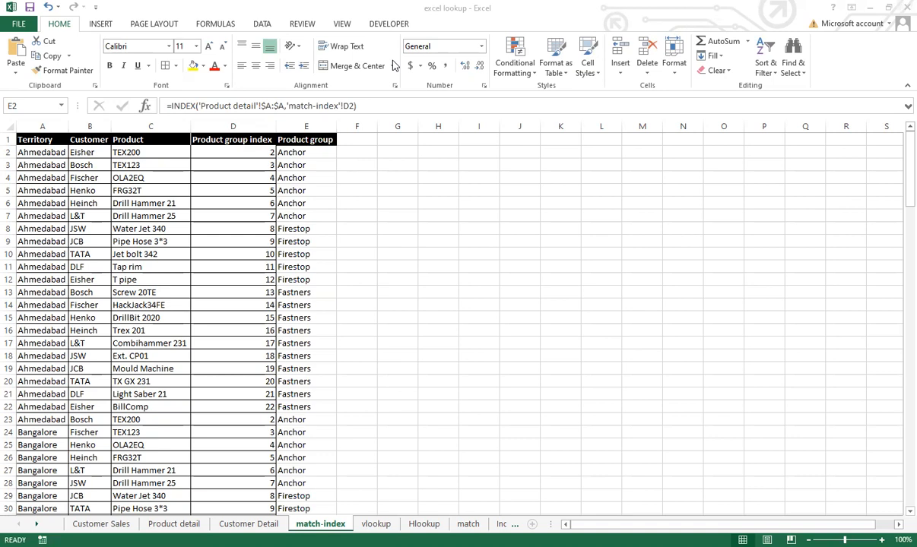
pyautogui.click(313, 154)
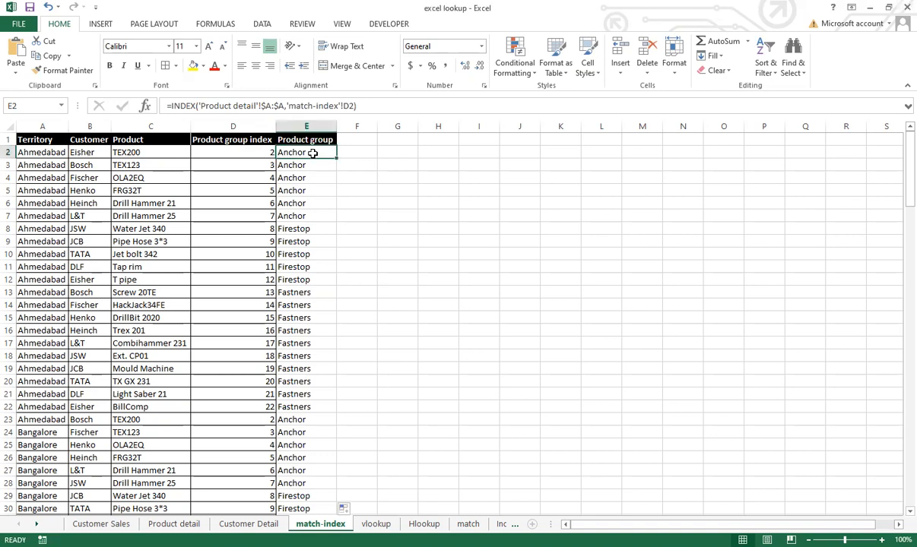
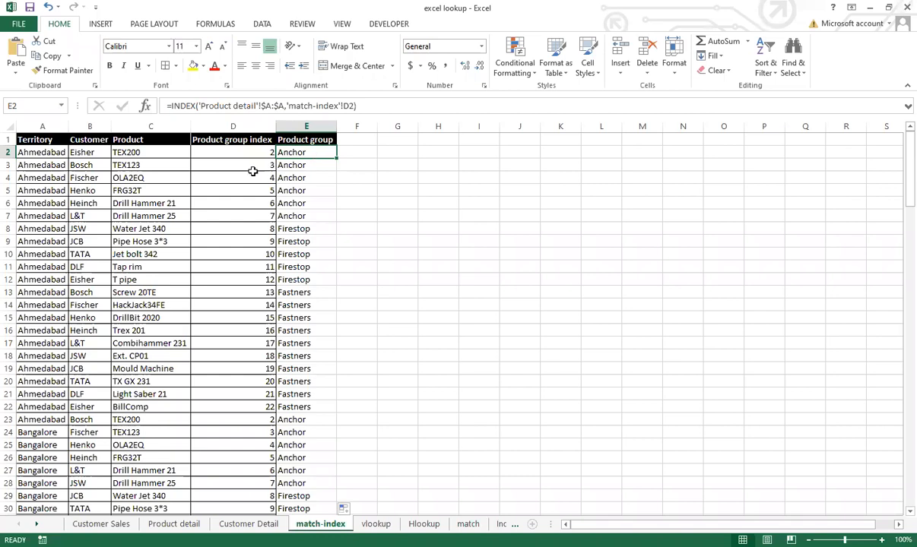
pyautogui.scroll(-1, 578, 171)
pyautogui.scroll(1, 806, 190)
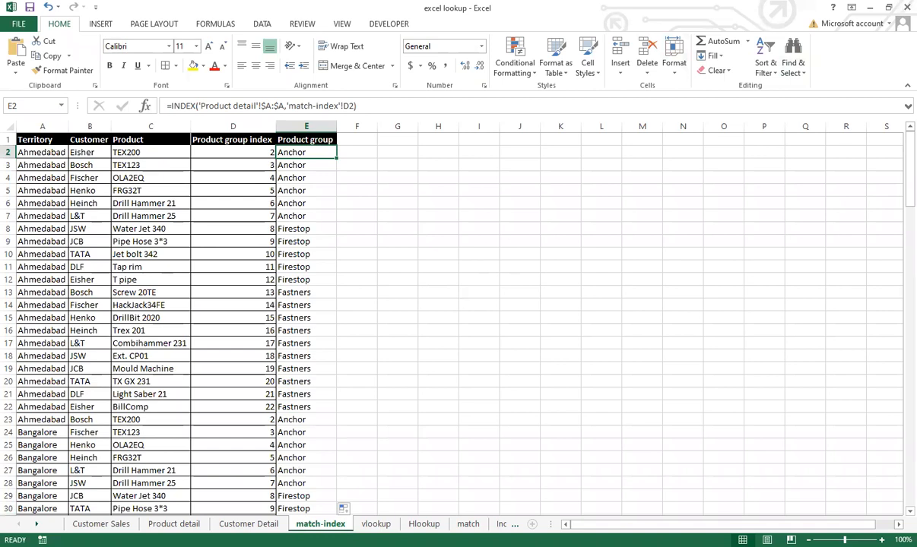
# View the offset sheet with its rows and columns direction table, then open the students sheet.
pyautogui.click(36, 524)
pyautogui.click(36, 524)
pyautogui.click(36, 524)
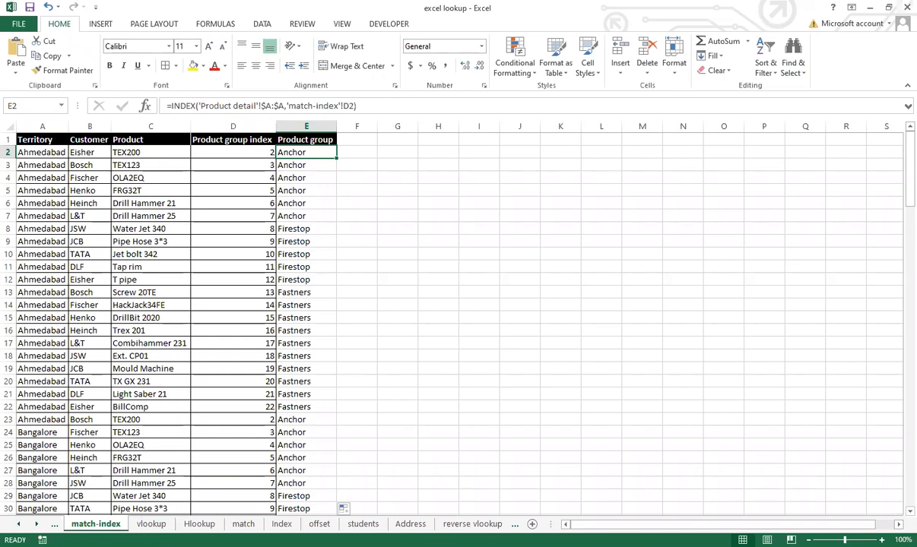
pyautogui.click(320, 524)
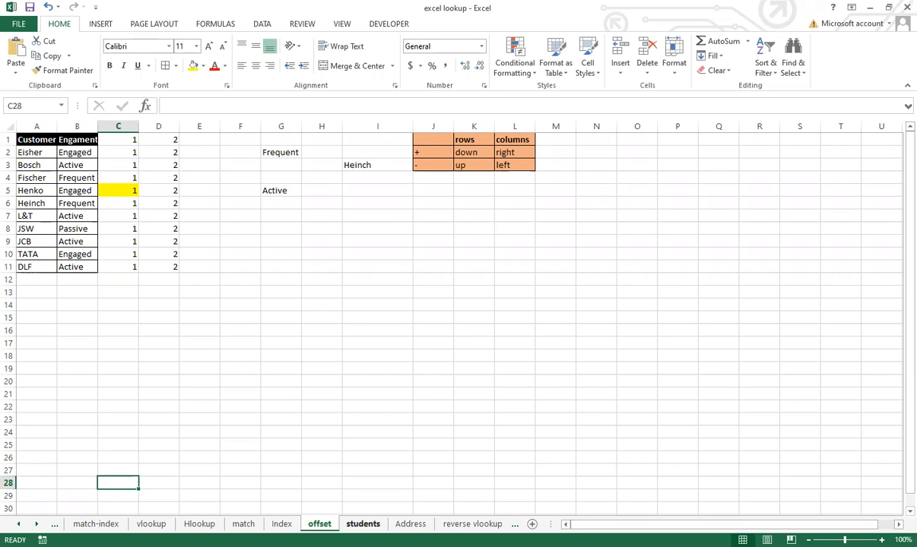
pyautogui.click(362, 524)
# Select the student marks table A3:E18 on the students sheet to examine its extent.
pyautogui.click(259, 271)
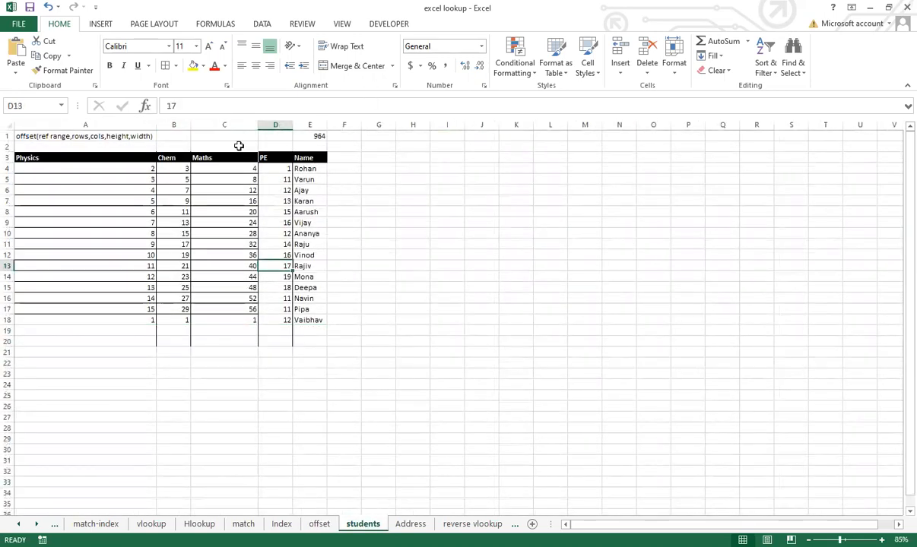
pyautogui.moveTo(36, 154); pyautogui.dragTo(311, 319)
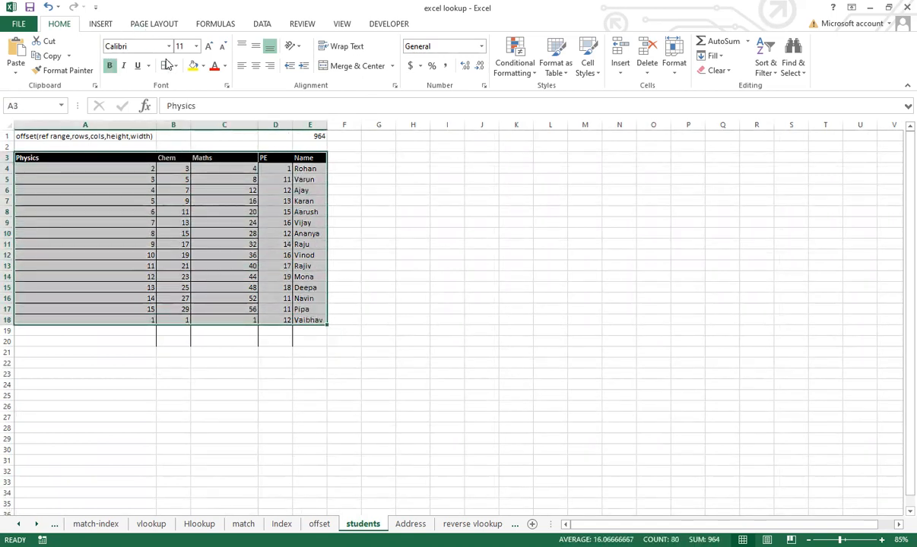
pyautogui.click(9, 332)
pyautogui.moveTo(26, 157); pyautogui.dragTo(311, 321)
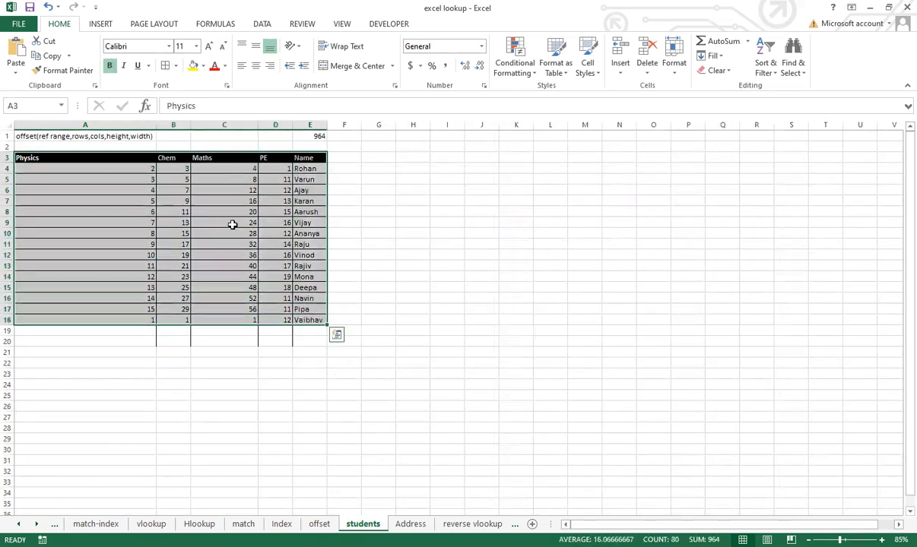
# Centre the contents of the student marks table A3:E18 horizontally.
pyautogui.click(256, 66)
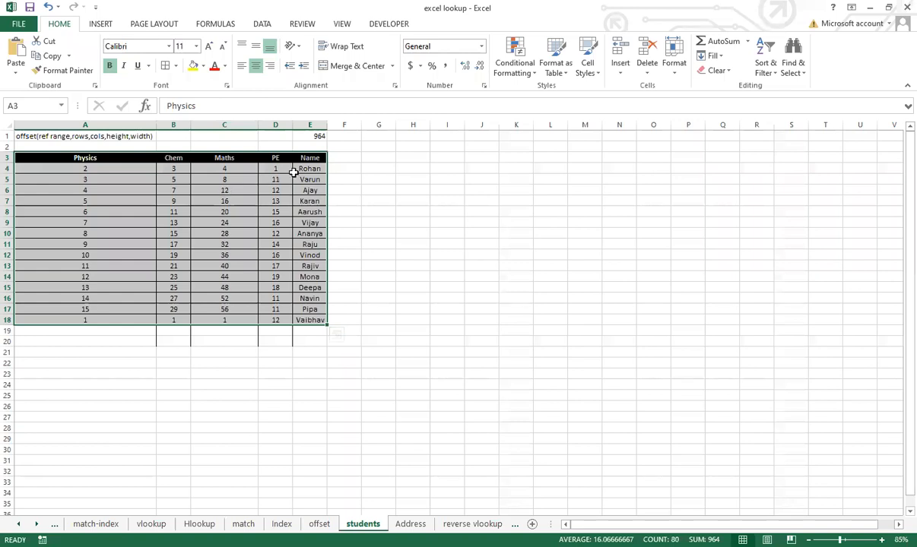
# Label cell I1 "name" and enter in J1 the name of the student listed in row 6.
pyautogui.click(445, 137)
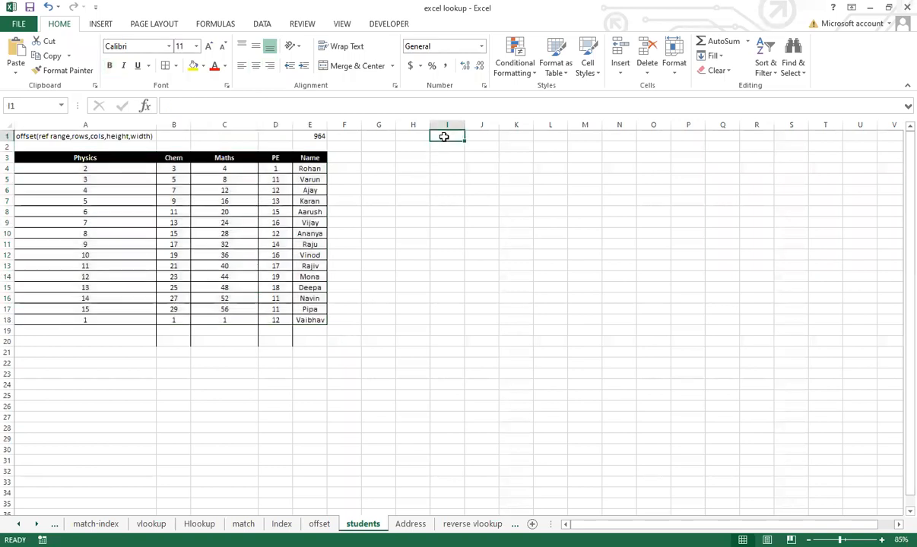
pyautogui.write('name')
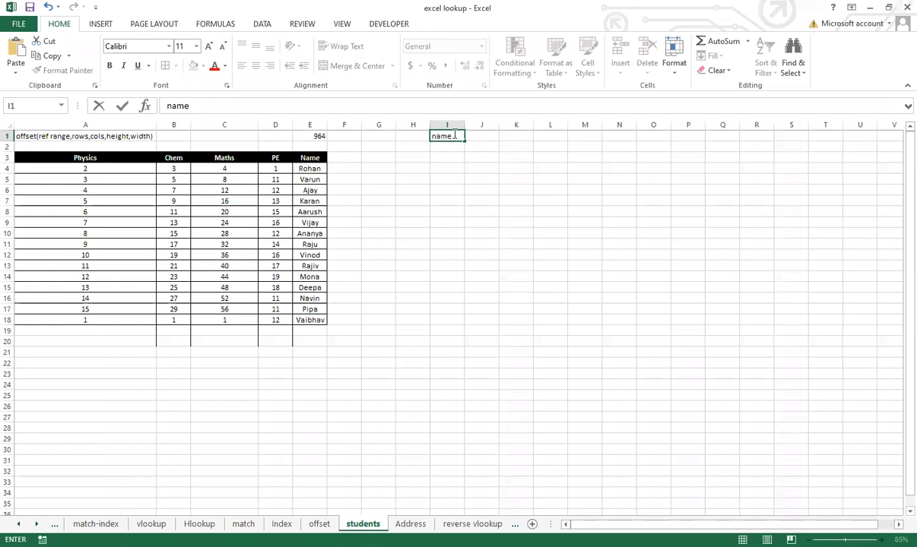
pyautogui.press('Return')
pyautogui.click(495, 136)
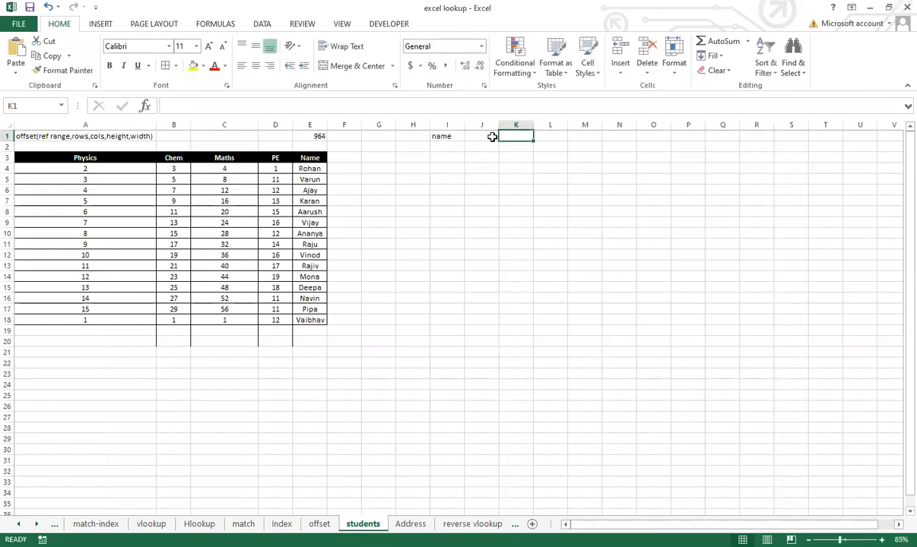
pyautogui.write('Ajay')
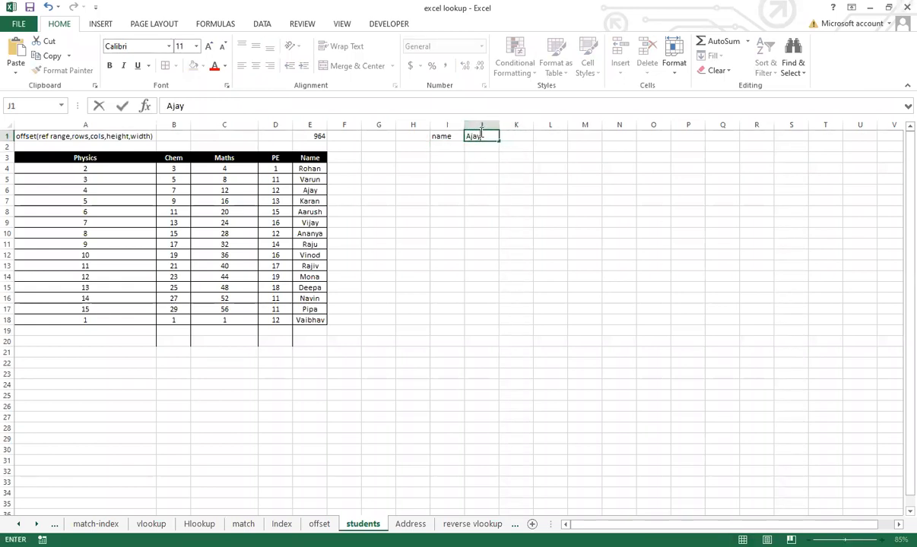
pyautogui.press('Return')
pyautogui.click(472, 210)
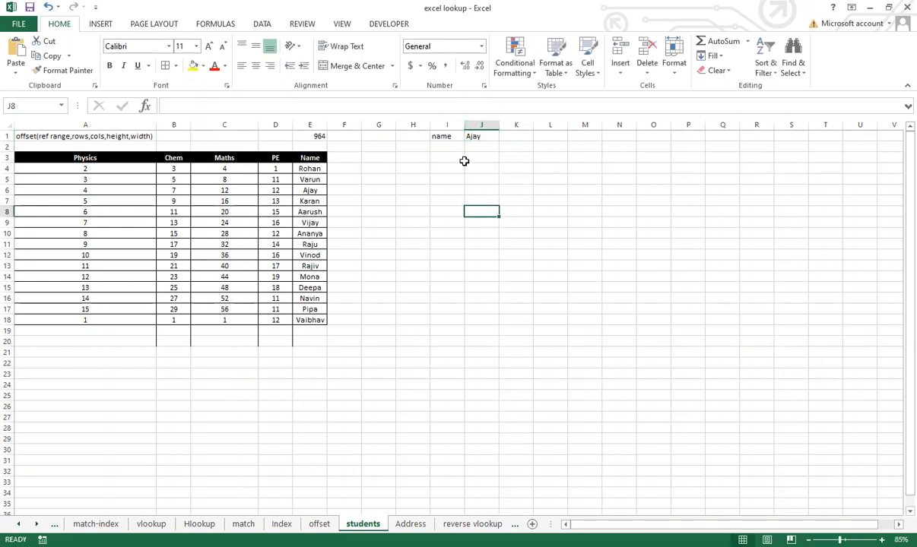
pyautogui.click(472, 135)
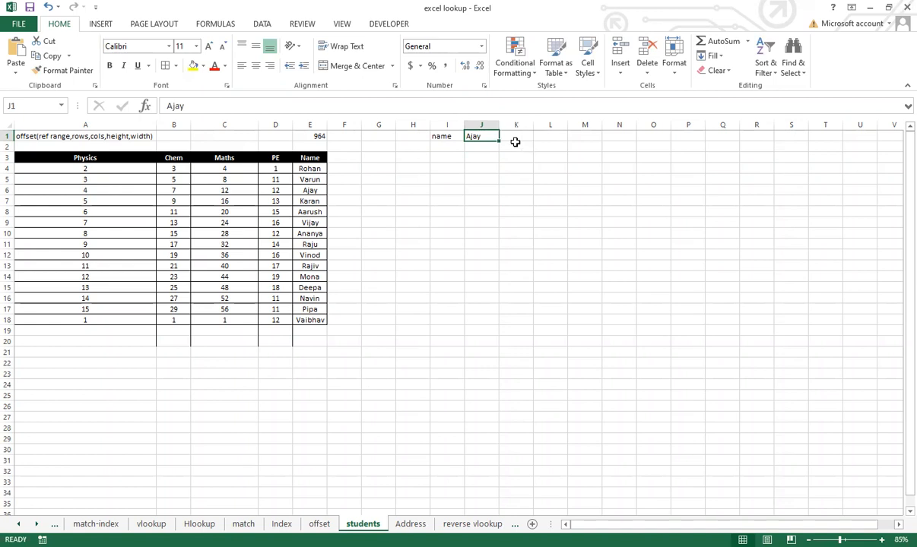
# Label cell I2 "total marks" and auto-fit column I to the text.
pyautogui.click(474, 145)
pyautogui.click(449, 149)
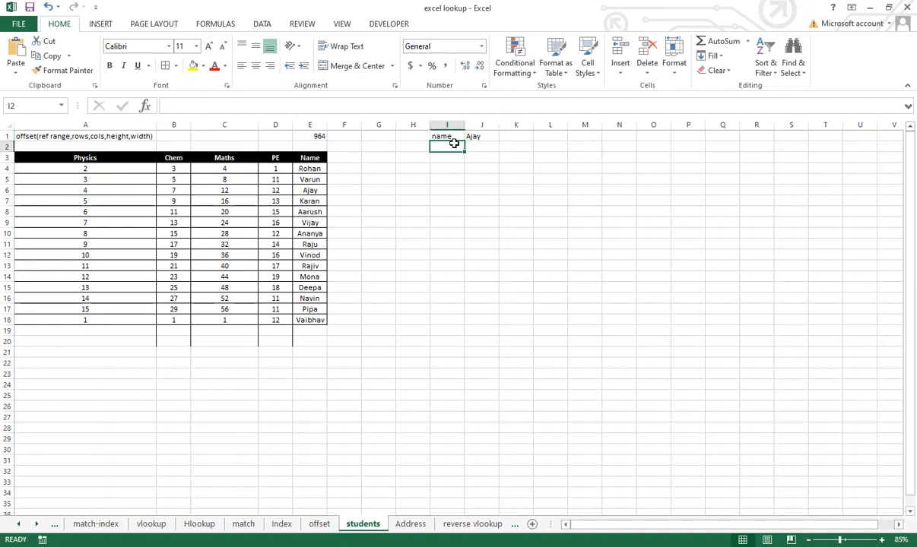
pyautogui.write('tot')
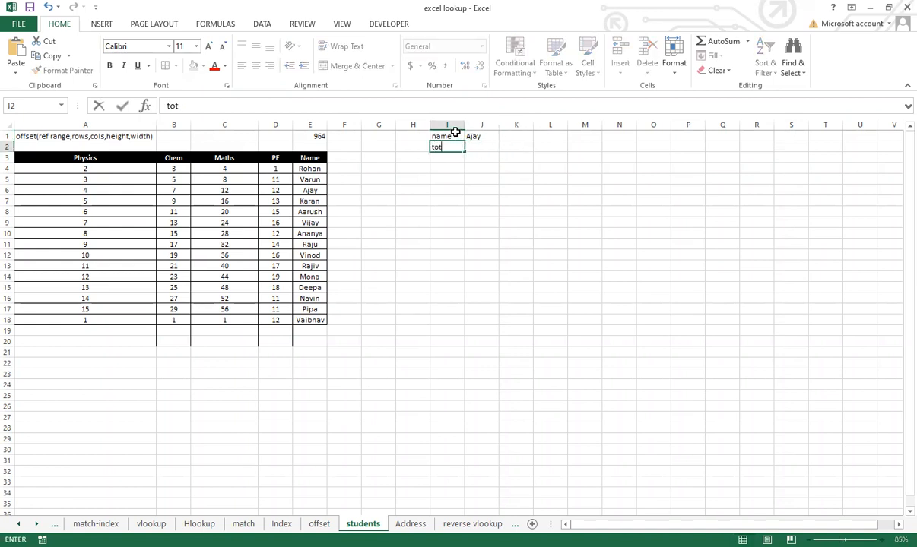
pyautogui.write('al m')
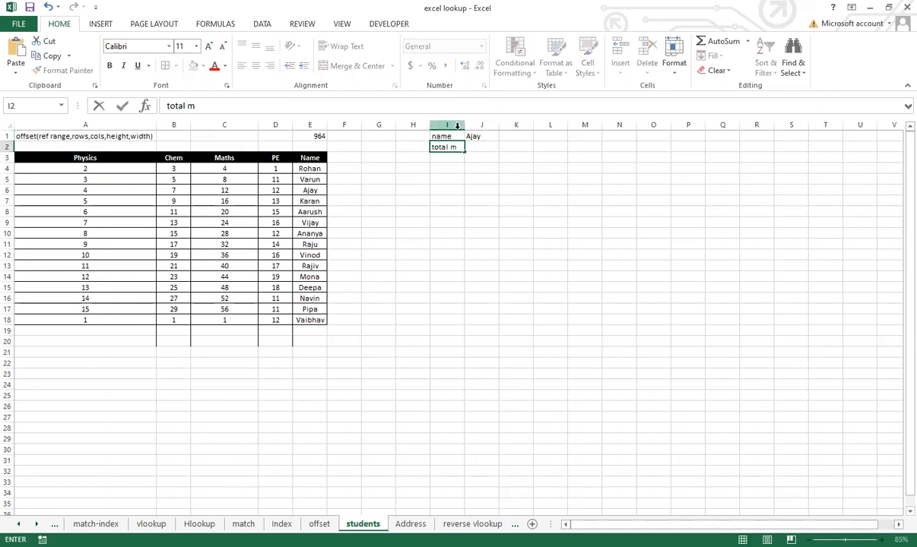
pyautogui.write('arks')
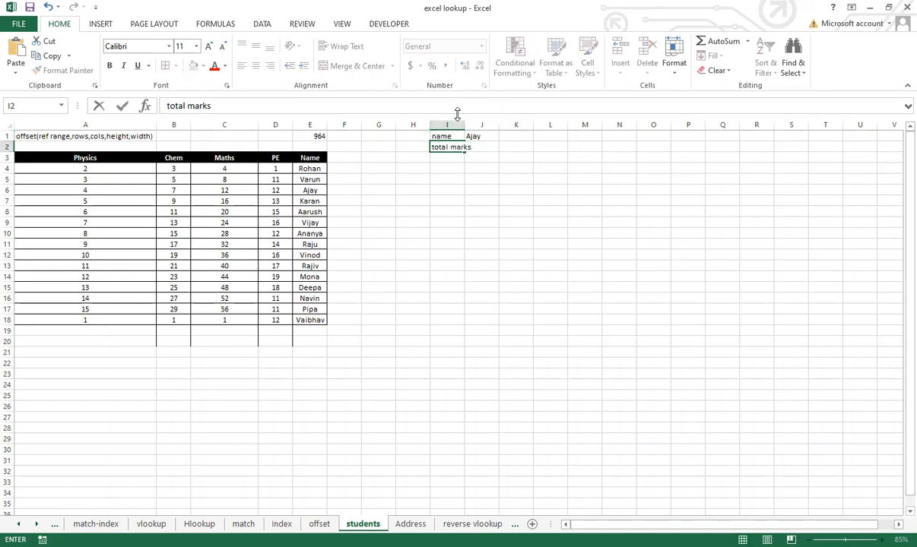
pyautogui.press('Return')
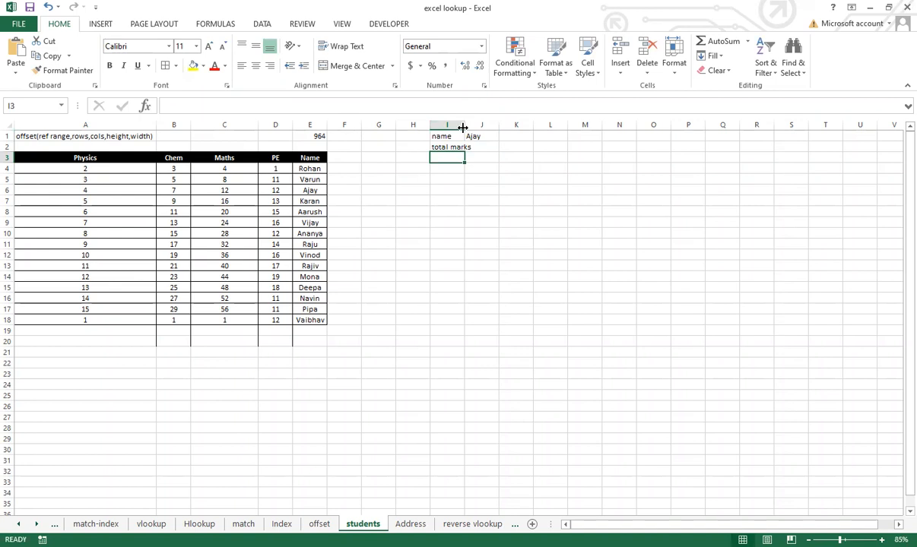
pyautogui.doubleClick(463, 128)
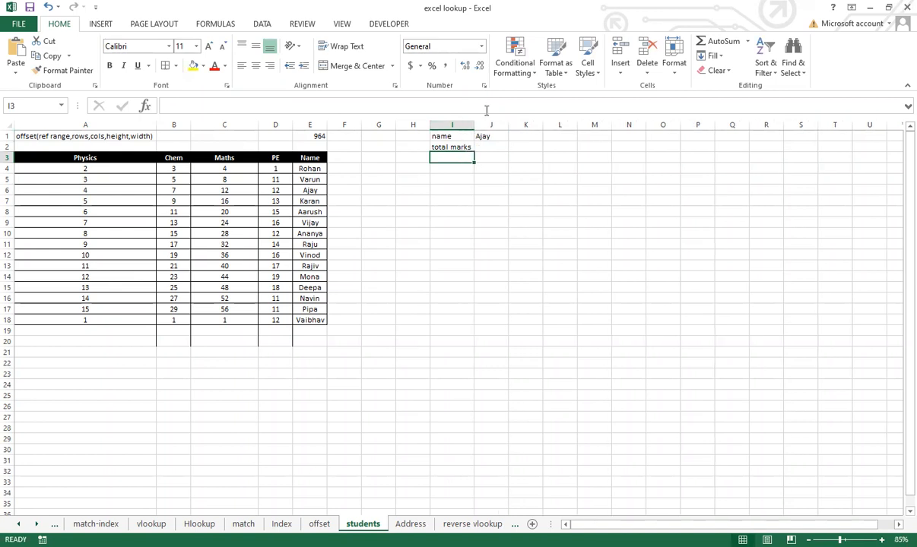
pyautogui.click(490, 147)
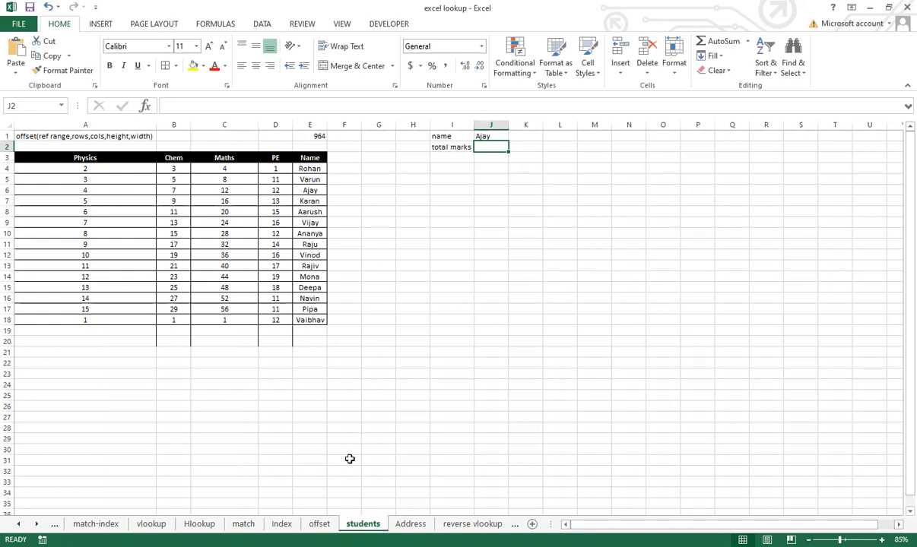
# On the offset sheet, enter =OFFSET(A1,2,3) in I6 and compare it with cell D3.
pyautogui.click(320, 524)
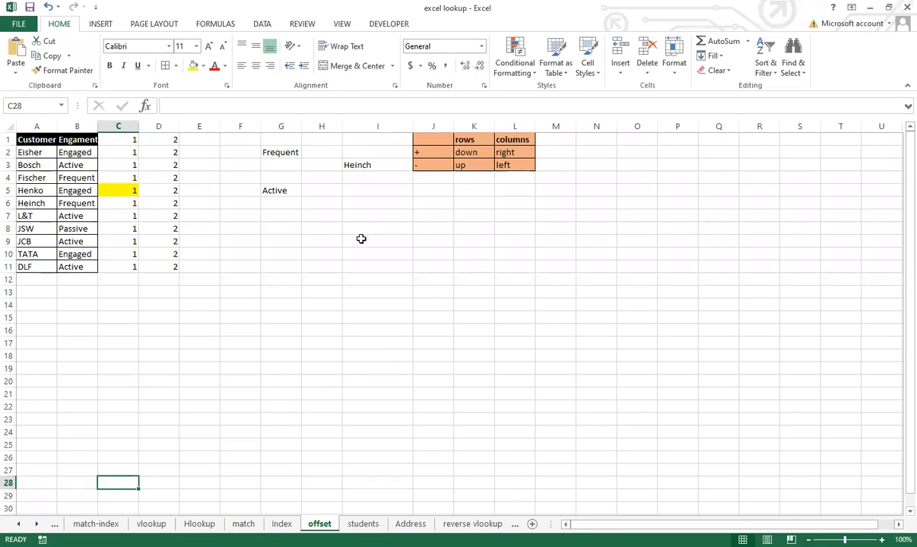
pyautogui.click(362, 203)
pyautogui.write('=')
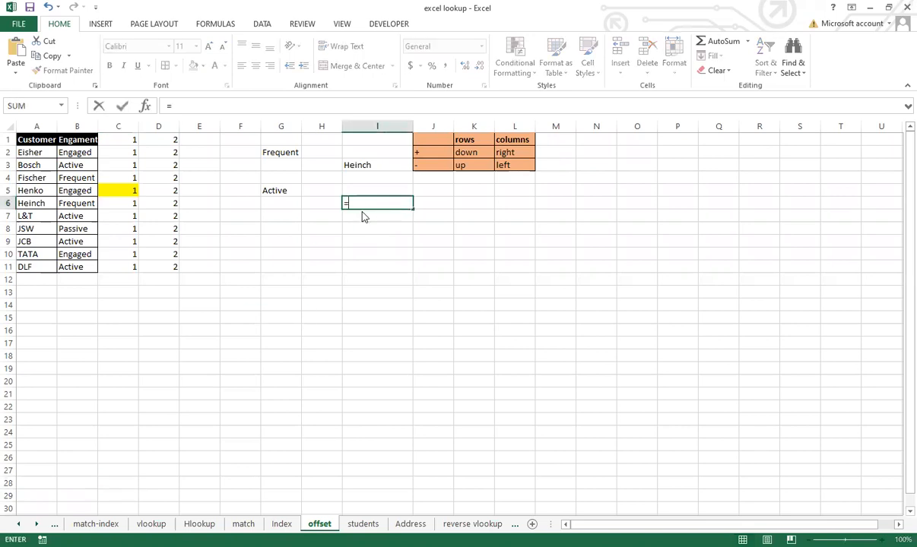
pyautogui.write('offset(')
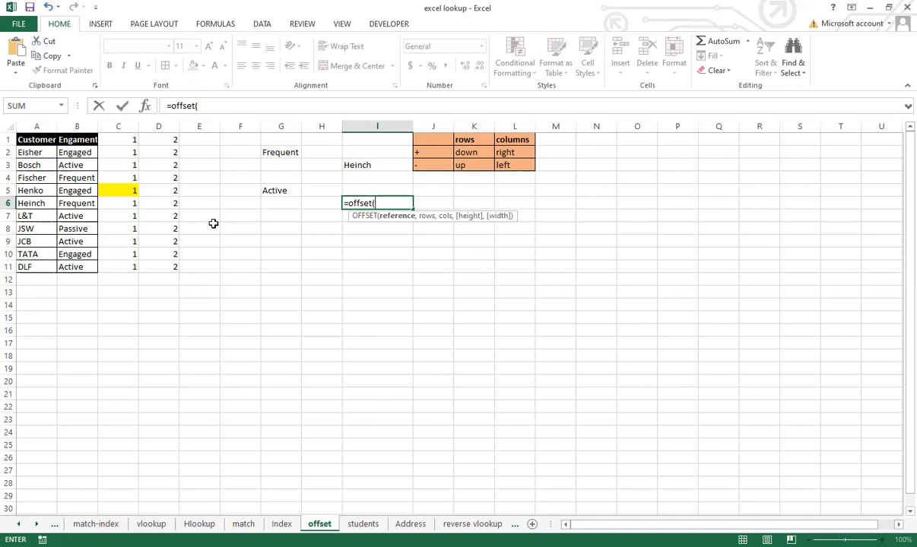
pyautogui.click(23, 140)
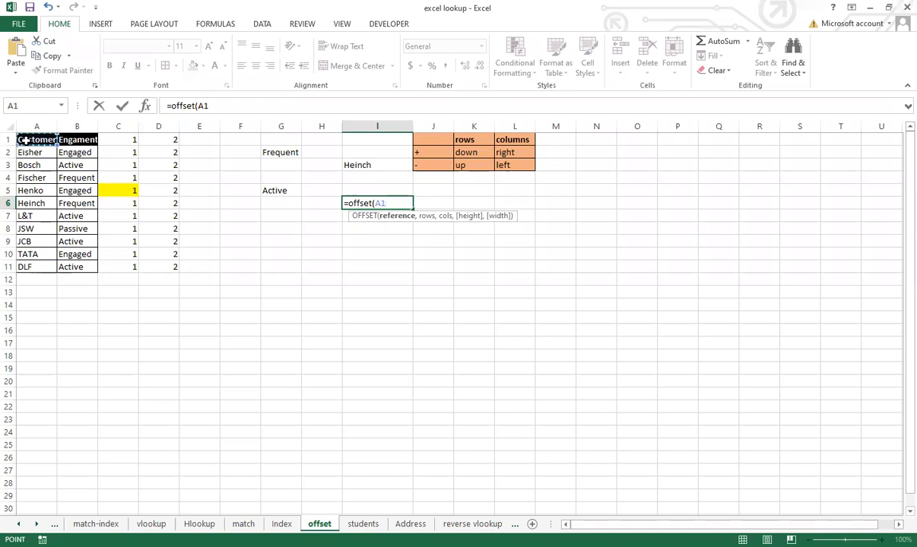
pyautogui.write(',2')
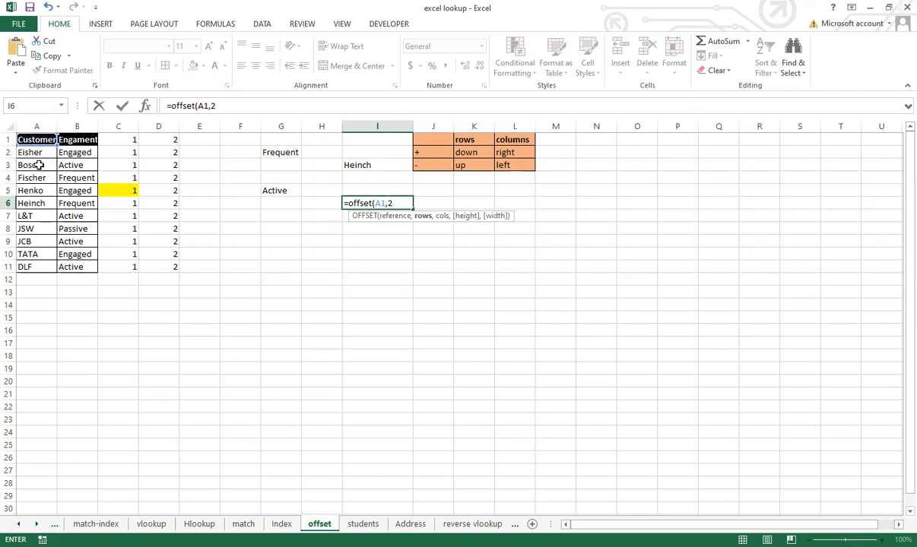
pyautogui.write(',3')
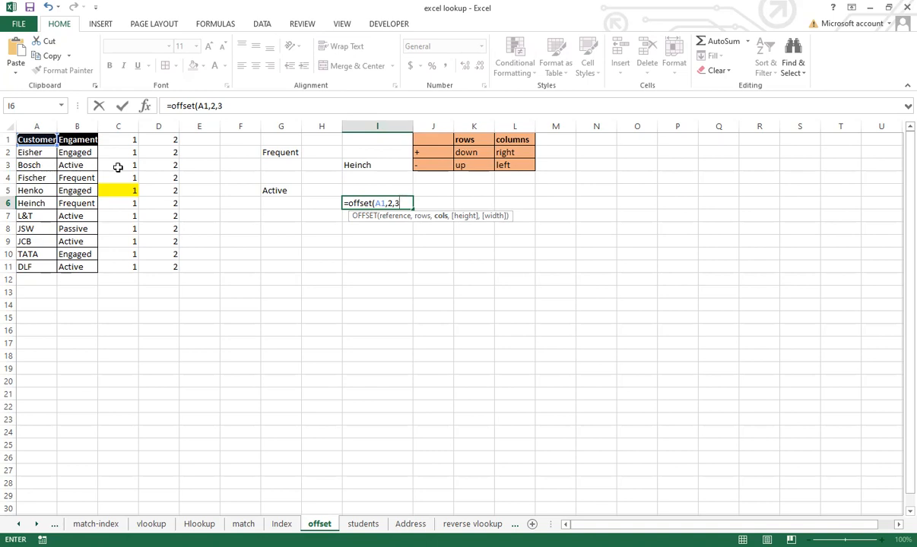
pyautogui.click(167, 163)
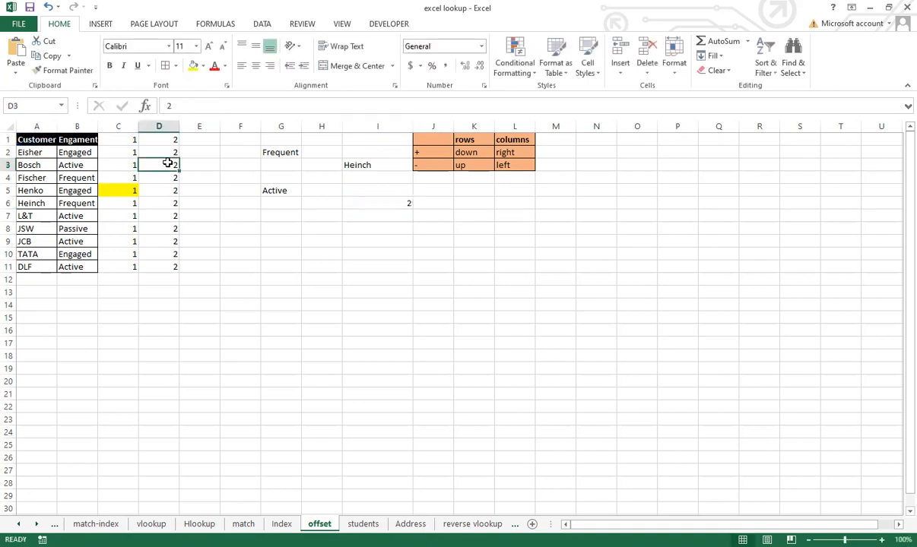
pyautogui.click(382, 206)
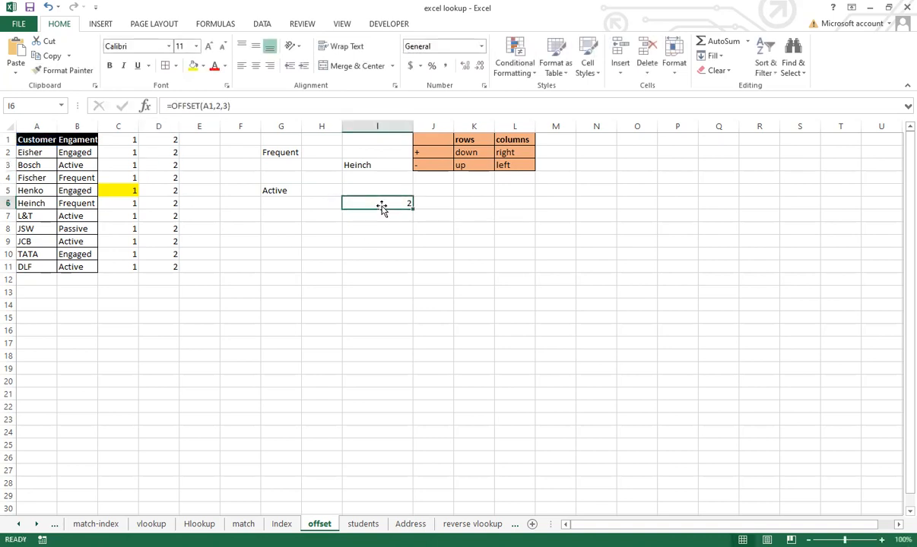
# Set D2 to 3 and fill the D1:D2 series down to D11, giving 2 through 12.
pyautogui.click(148, 140)
pyautogui.click(174, 155)
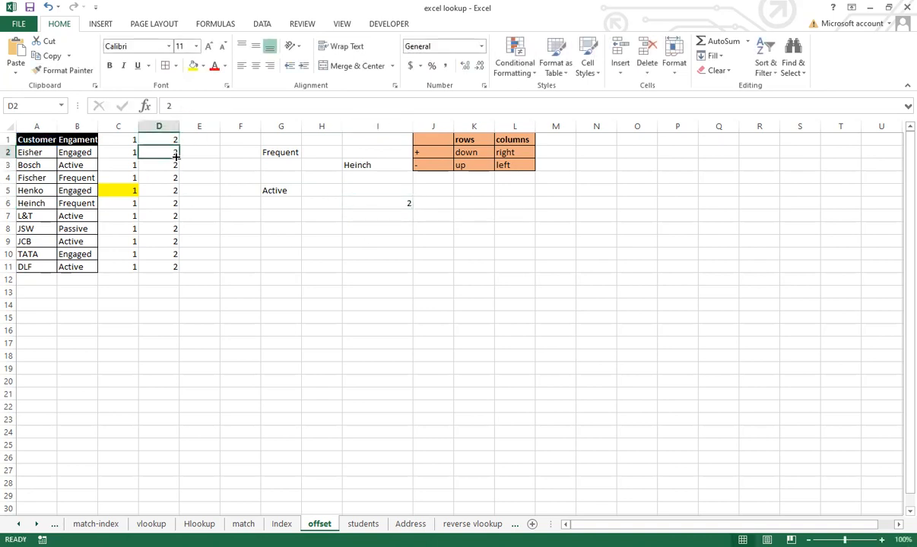
pyautogui.write('3')
pyautogui.press('Return')
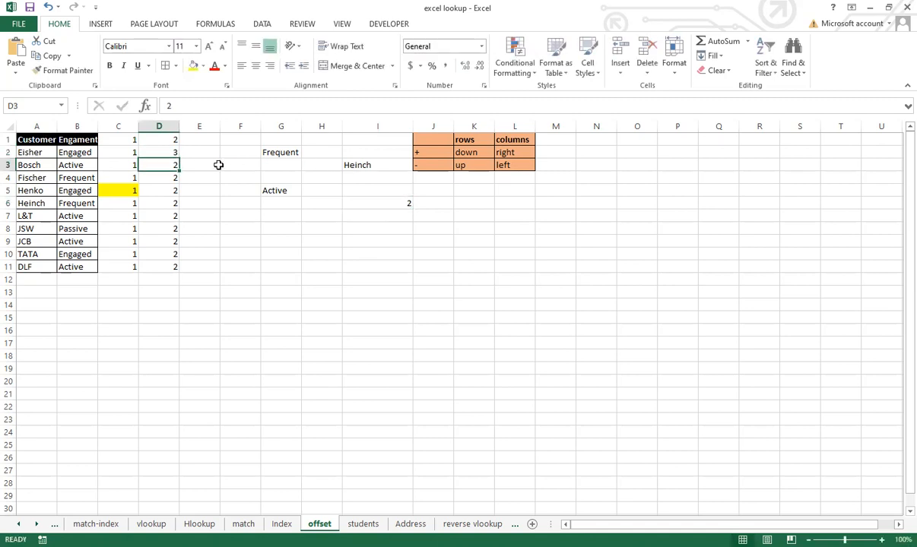
pyautogui.click(174, 140)
pyautogui.moveTo(160, 137); pyautogui.dragTo(176, 171)
pyautogui.moveTo(163, 285); pyautogui.dragTo(163, 270)
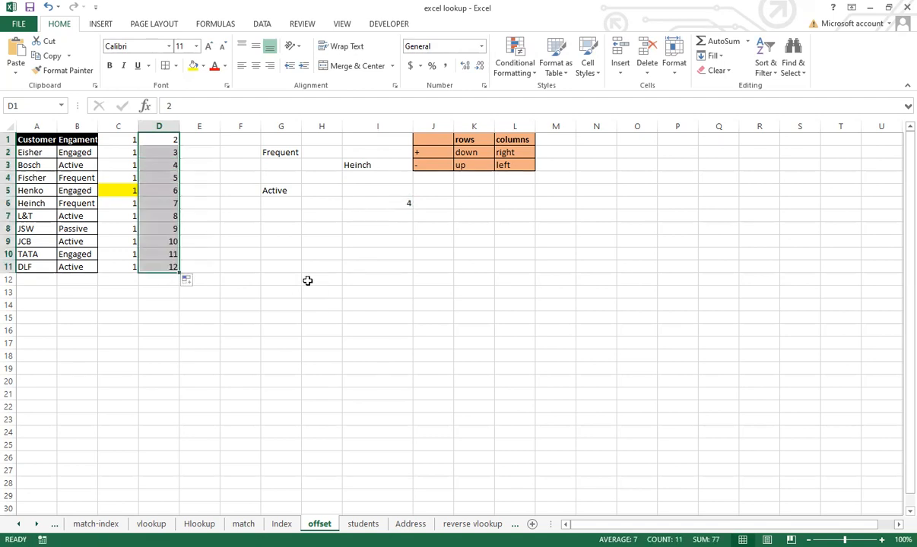
pyautogui.click(161, 164)
# Change the rows and cols arguments of I6's OFFSET formula to 0 and 0.
pyautogui.click(369, 203)
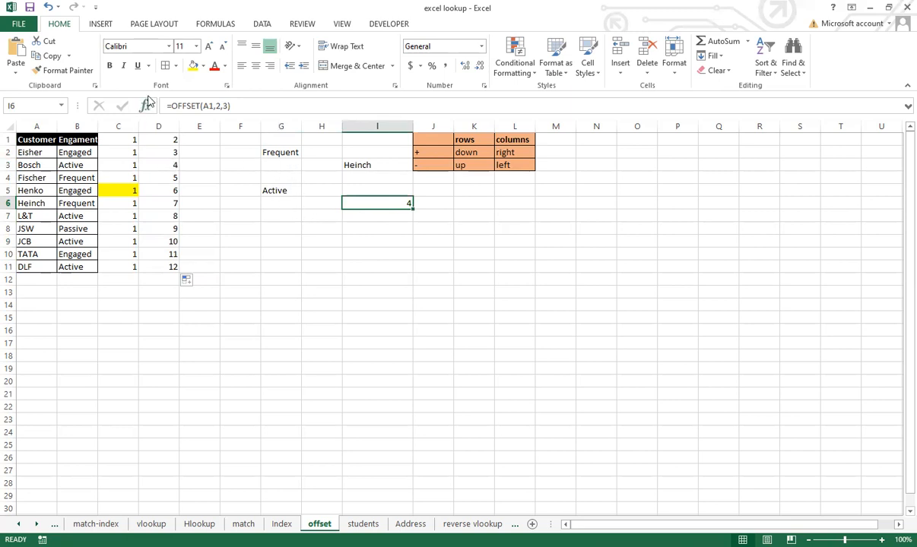
pyautogui.click(263, 101)
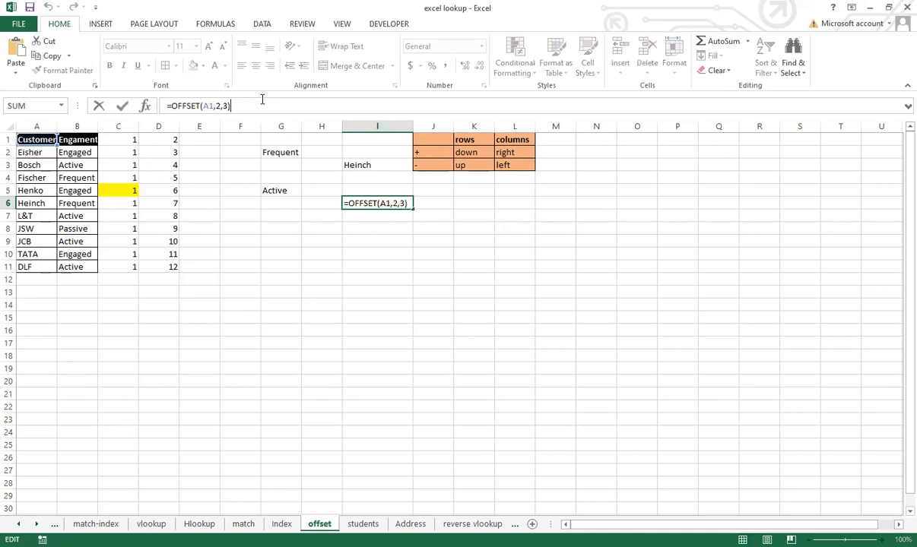
pyautogui.press('BackSpace')
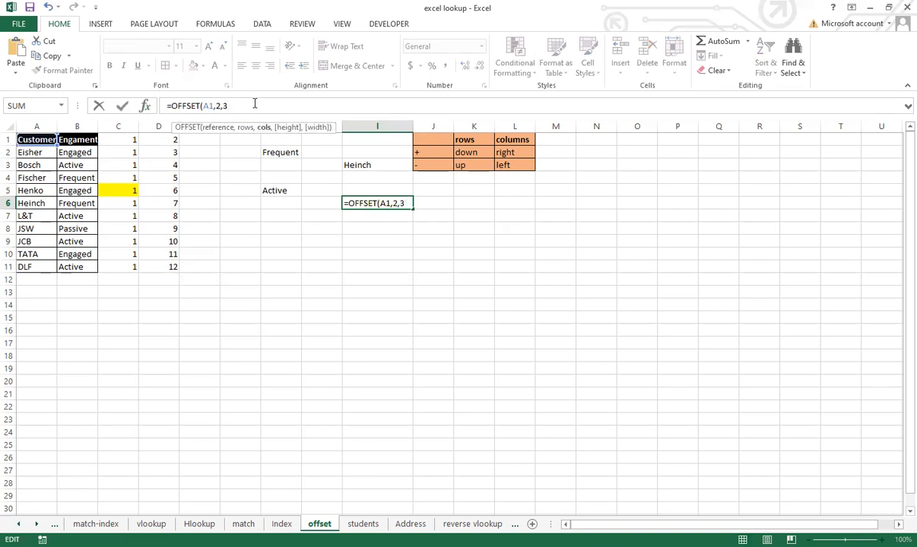
pyautogui.write(',')
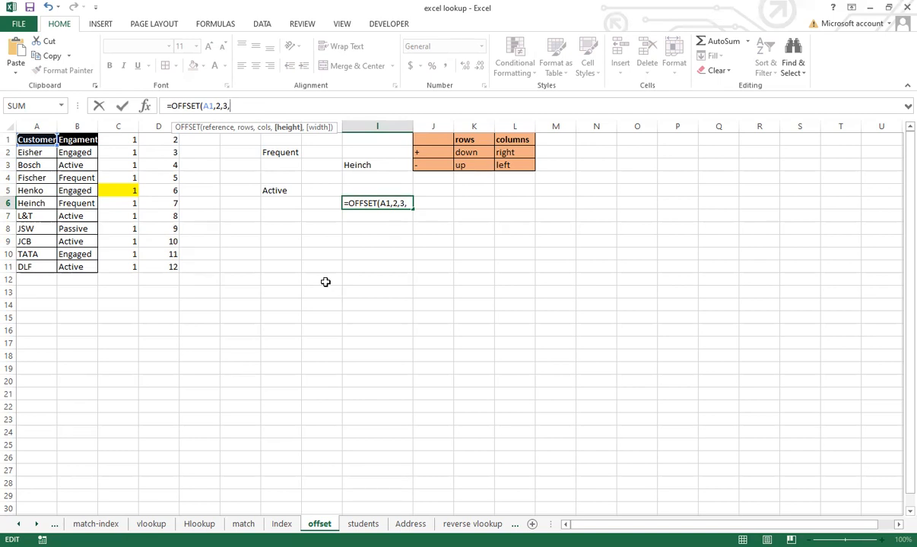
pyautogui.press('BackSpace')
pyautogui.press('BackSpace')
pyautogui.press('BackSpace')
pyautogui.write('0,0')
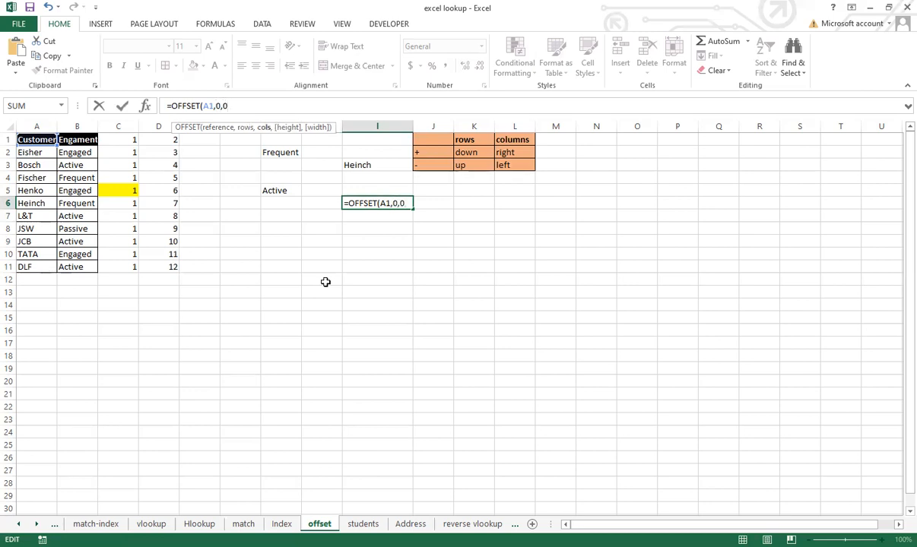
# Add height 2 and width 2 to complete I6 as =OFFSET(A1,0,0,2,2), and recheck the cell.
pyautogui.write(',')
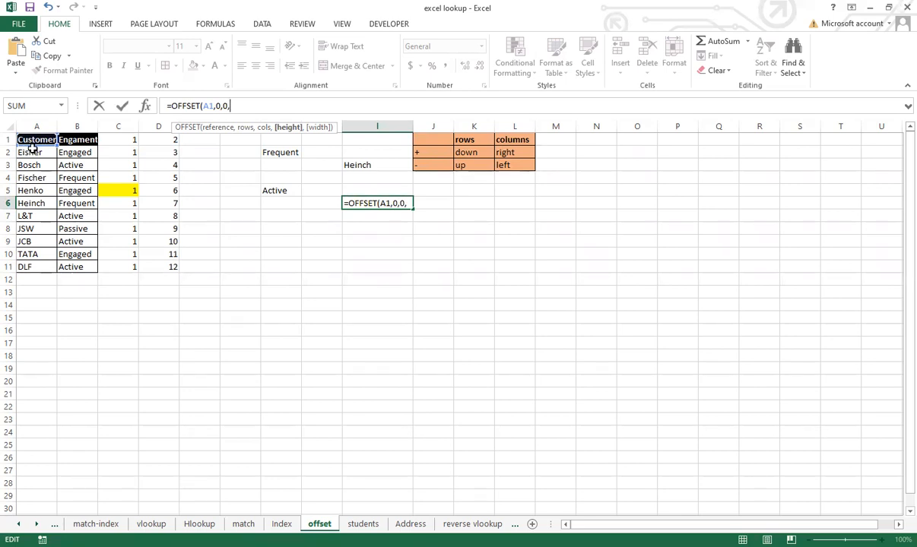
pyautogui.write('2,')
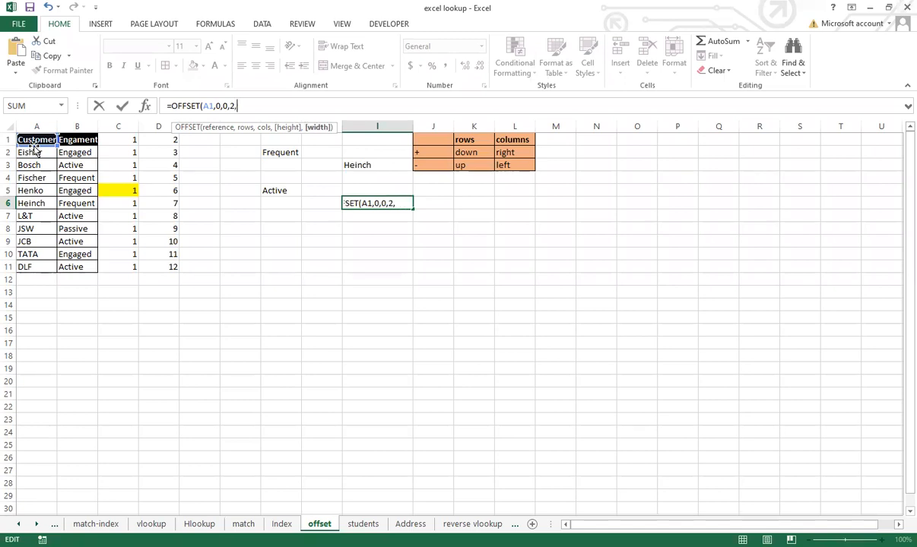
pyautogui.write('2')
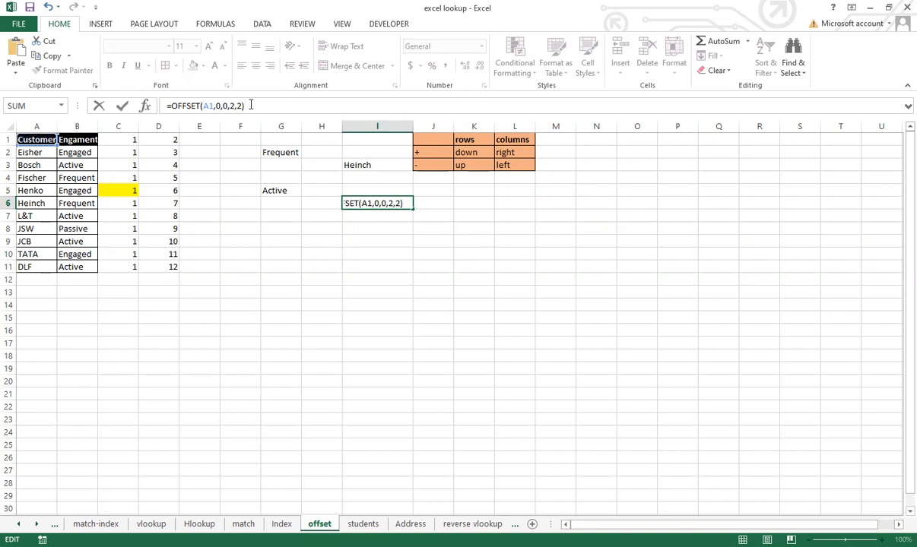
pyautogui.press('BackSpace')
pyautogui.moveTo(253, 106); pyautogui.dragTo(179, 121)
pyautogui.click(374, 106)
pyautogui.click(433, 125)
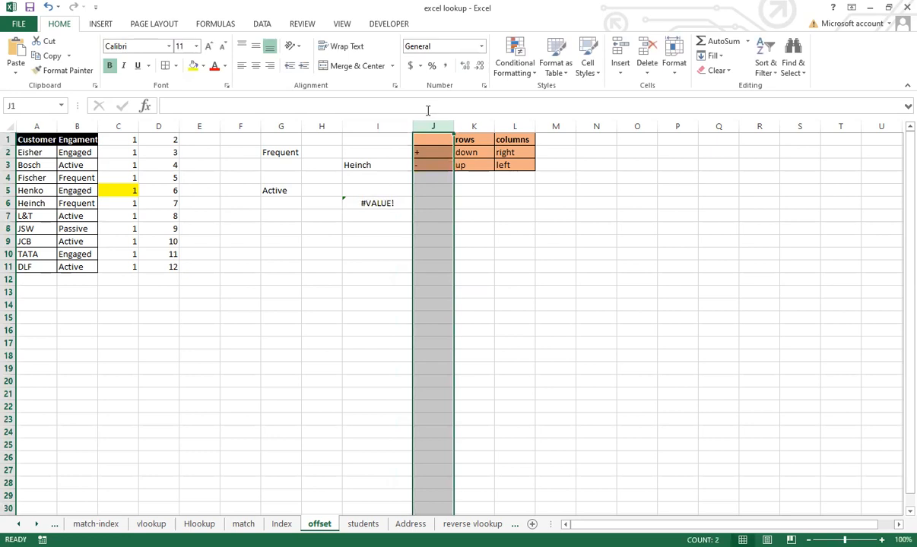
pyautogui.click(384, 201)
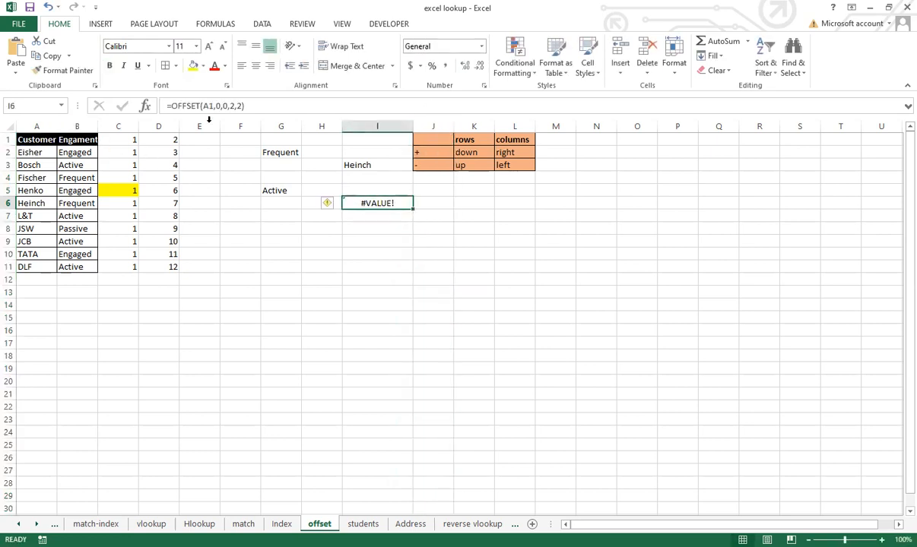
# Evaluate I6's OFFSET formula in place to inspect the array it returns, and restore the formula text.
pyautogui.click(263, 104)
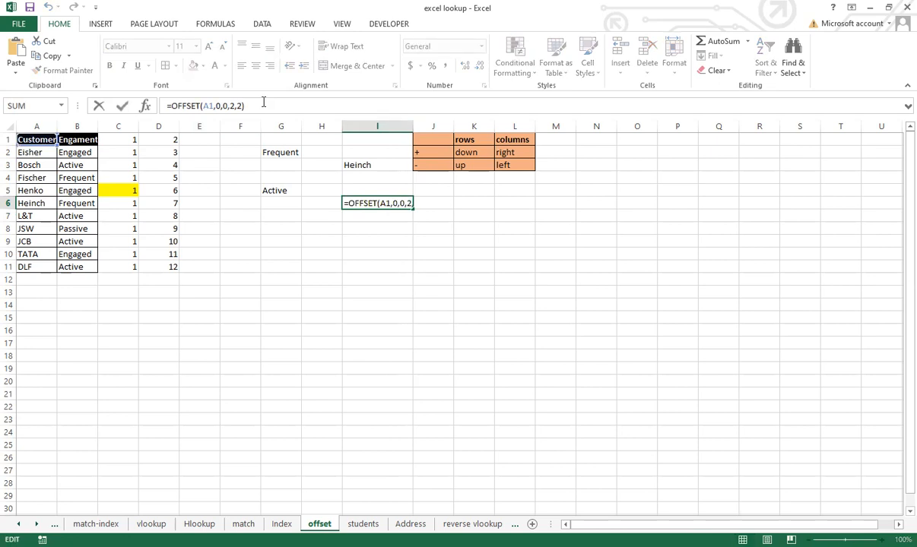
pyautogui.press('F9')
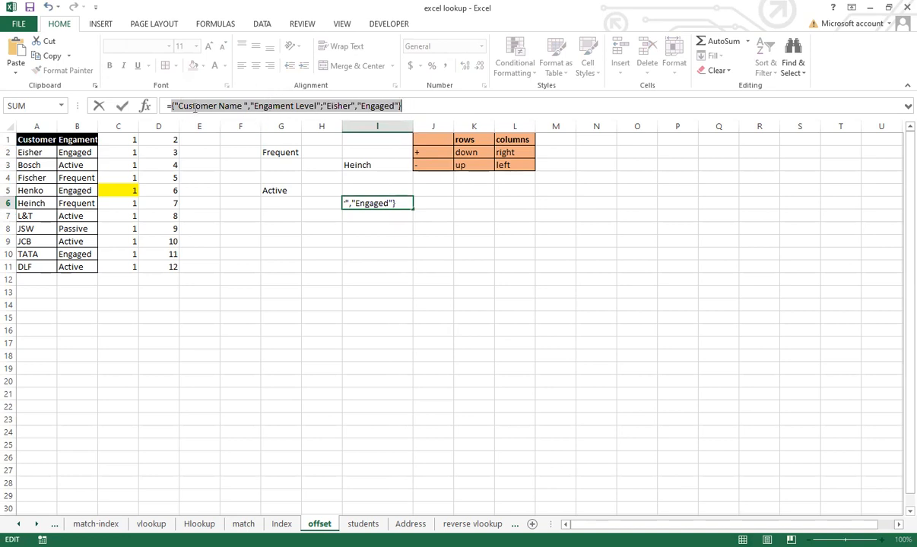
pyautogui.click(423, 109)
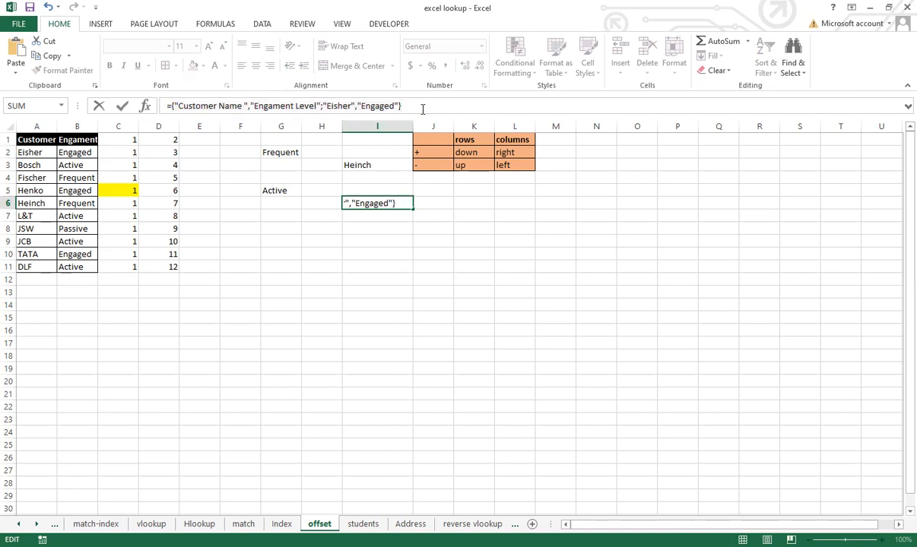
pyautogui.hotkey('ctrl', 'z')
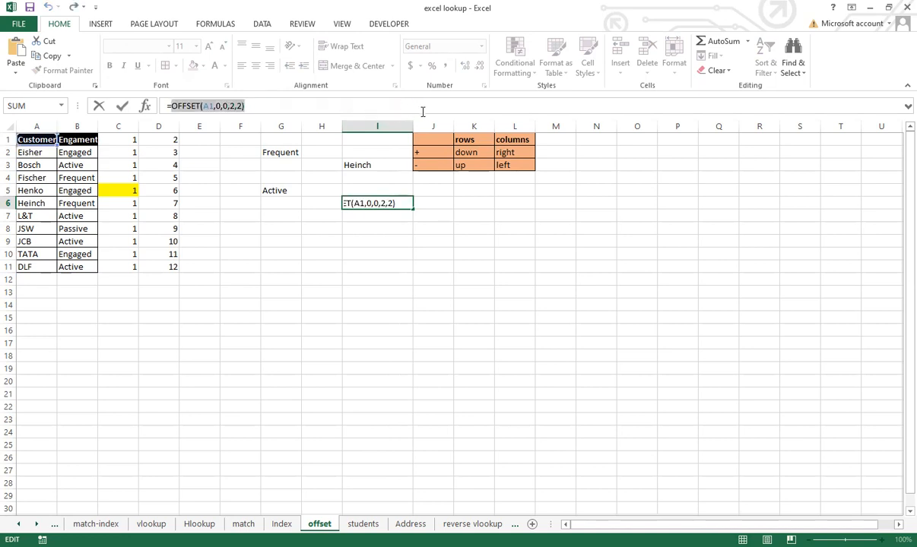
# Preview the array I6's OFFSET formula returns with its cols argument set to 2, and discard the edit.
pyautogui.click(227, 107)
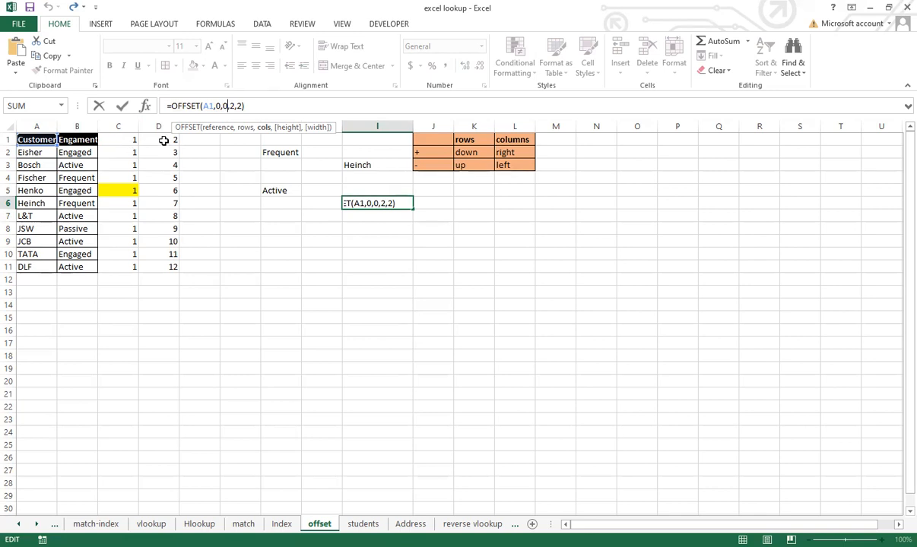
pyautogui.click(223, 108)
pyautogui.press('Delete')
pyautogui.write('2')
pyautogui.click(264, 105)
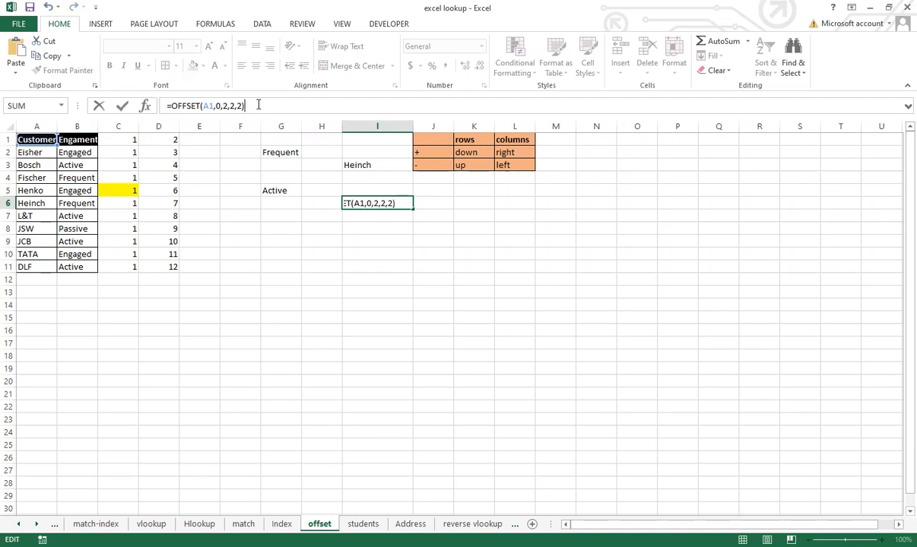
pyautogui.press('F9')
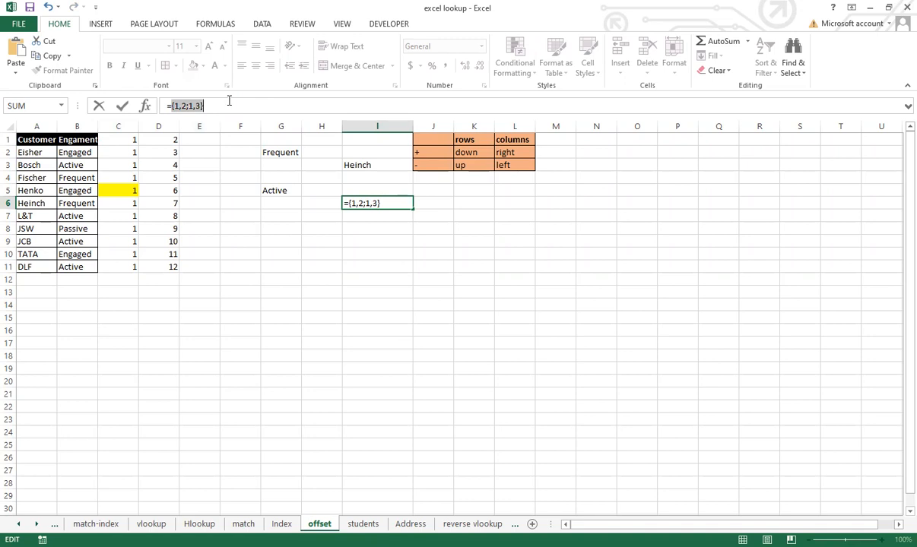
pyautogui.press('Escape')
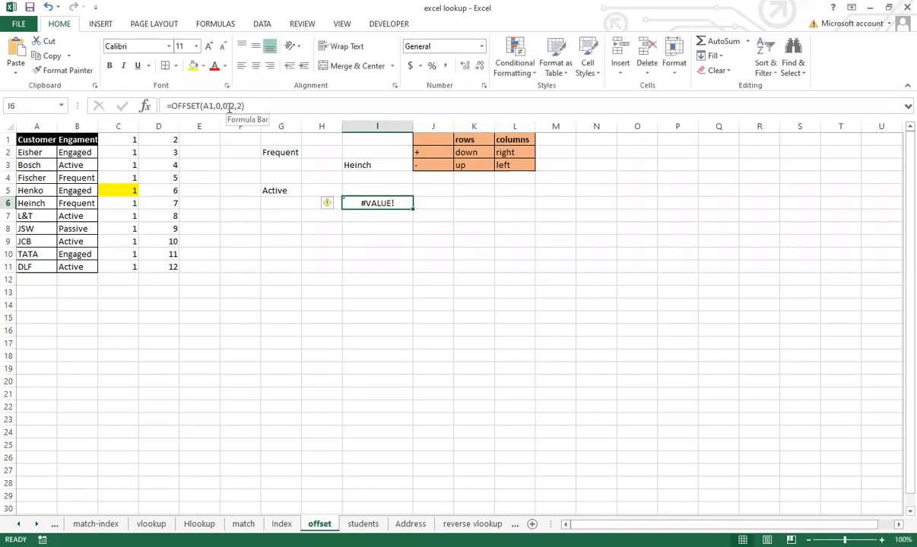
# Set the cols argument of I6's OFFSET formula to 2.
pyautogui.click(229, 107)
pyautogui.press('BackSpace')
pyautogui.write('2')
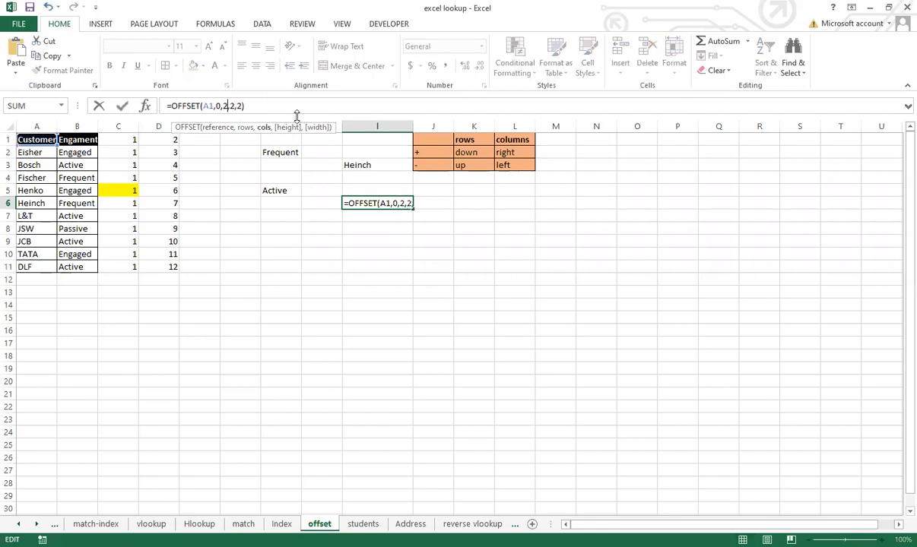
# Wrap I6's formula in SUM as =SUM(OFFSET(A1,0,2,2,2)) and check it against the sum of C1:D2.
pyautogui.click(171, 106)
pyautogui.write('s')
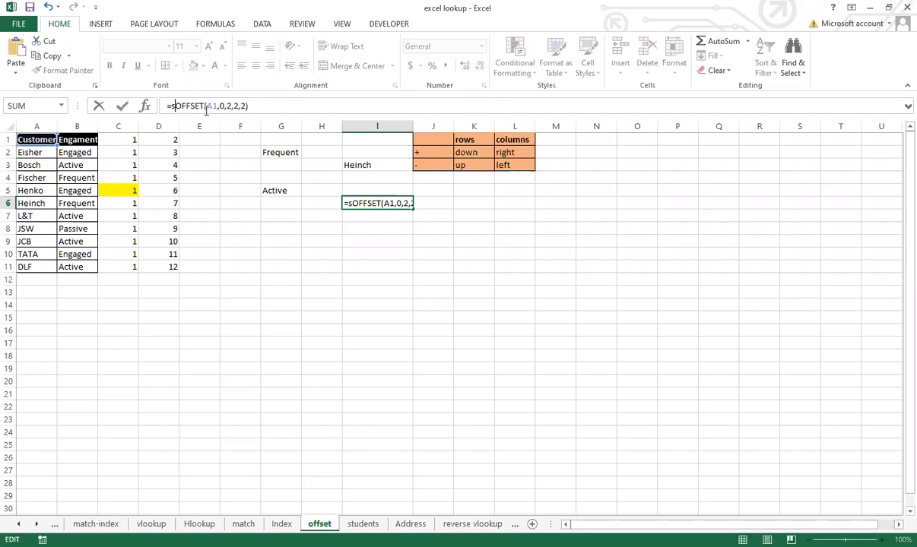
pyautogui.write('um')
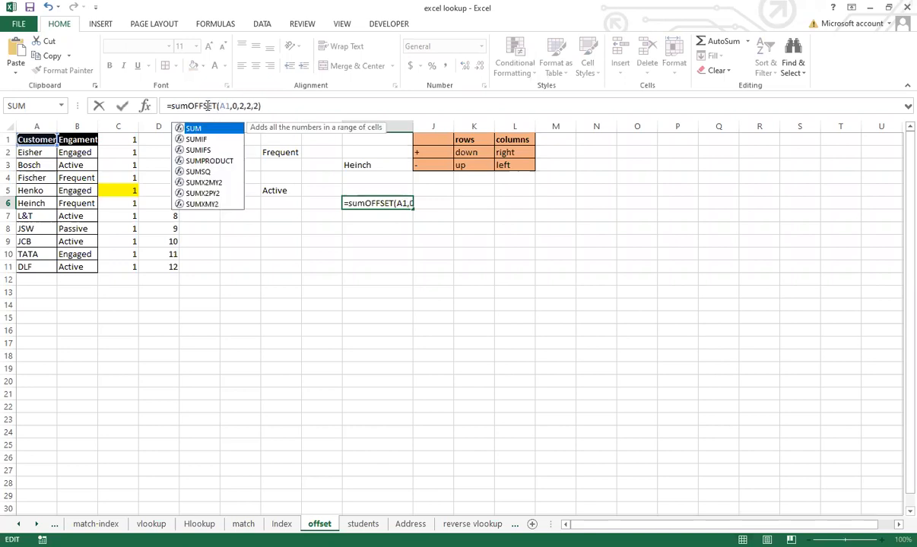
pyautogui.write('(')
pyautogui.click(295, 106)
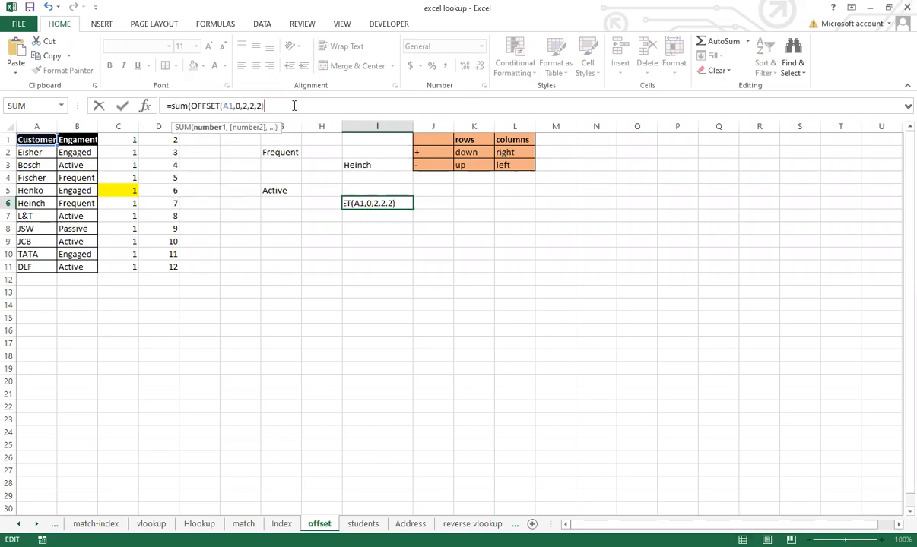
pyautogui.write(')')
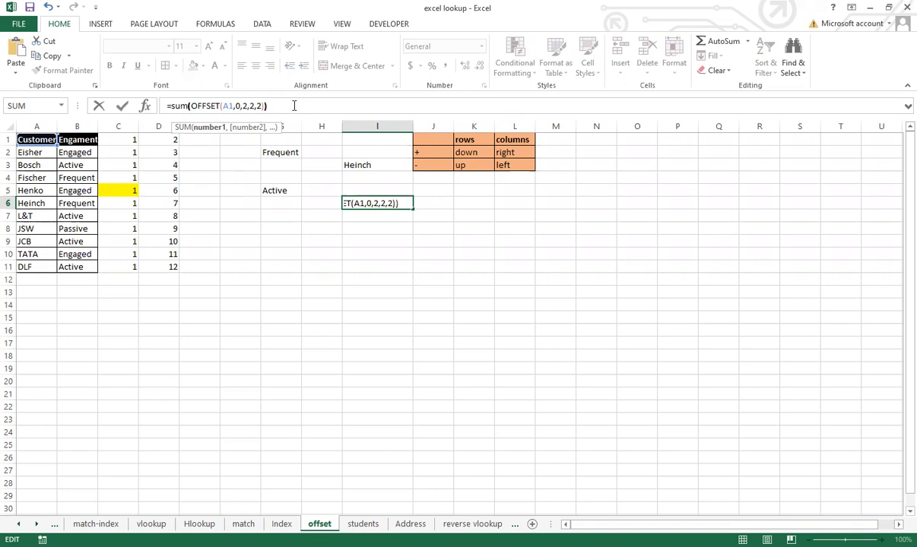
pyautogui.click(395, 201)
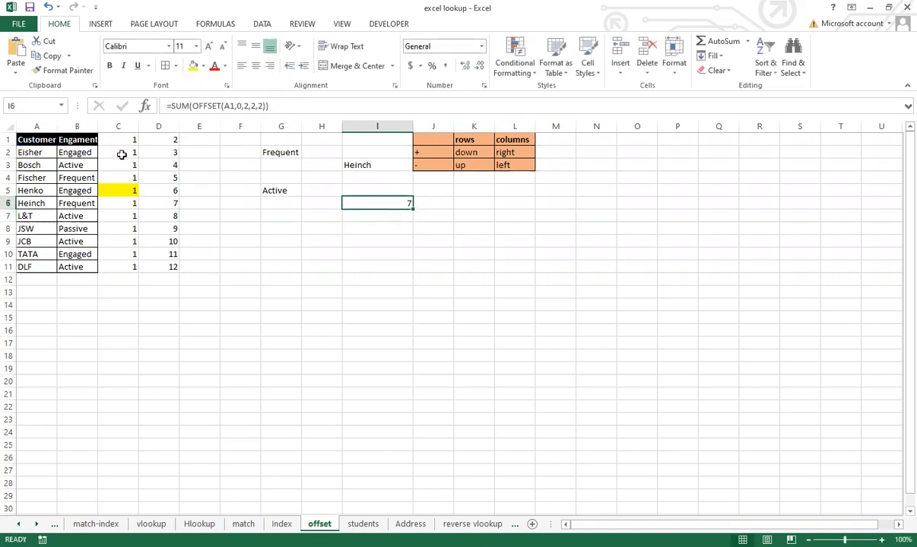
pyautogui.moveTo(122, 139); pyautogui.dragTo(158, 151)
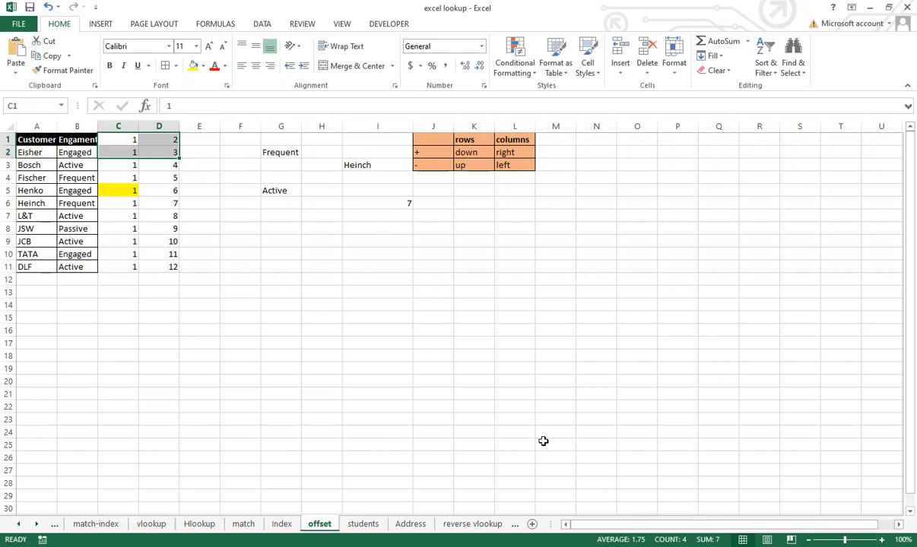
pyautogui.click(373, 205)
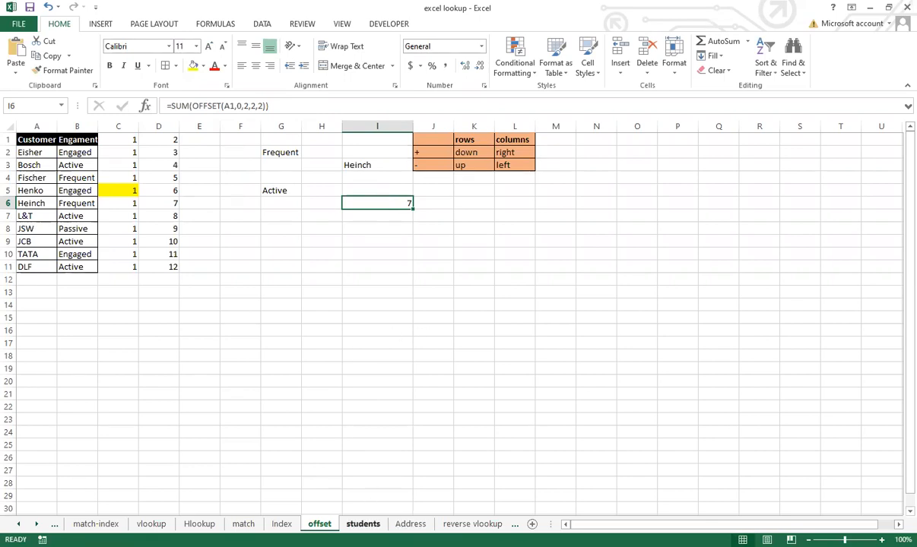
# On the students sheet, start an OFFSET formula in the total marks cell J2 with A1 as the reference.
pyautogui.click(362, 524)
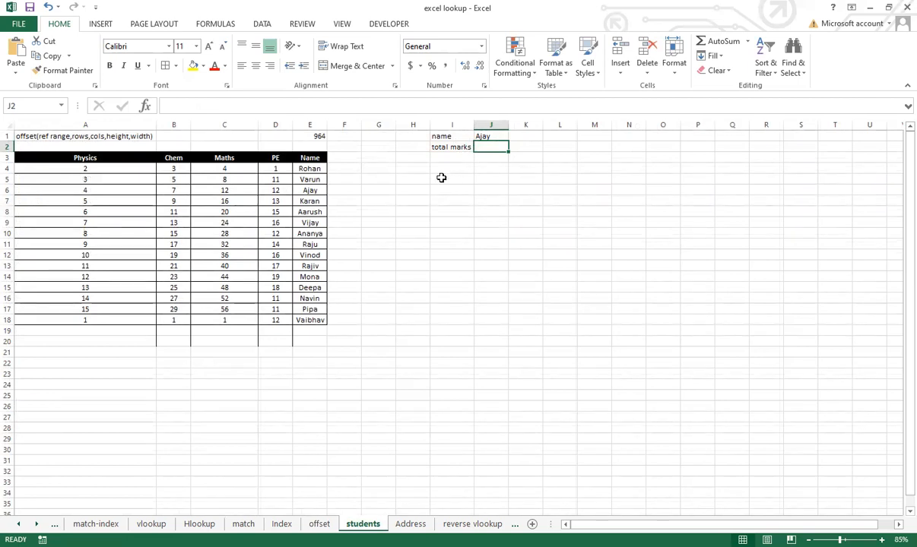
pyautogui.write('=offset')
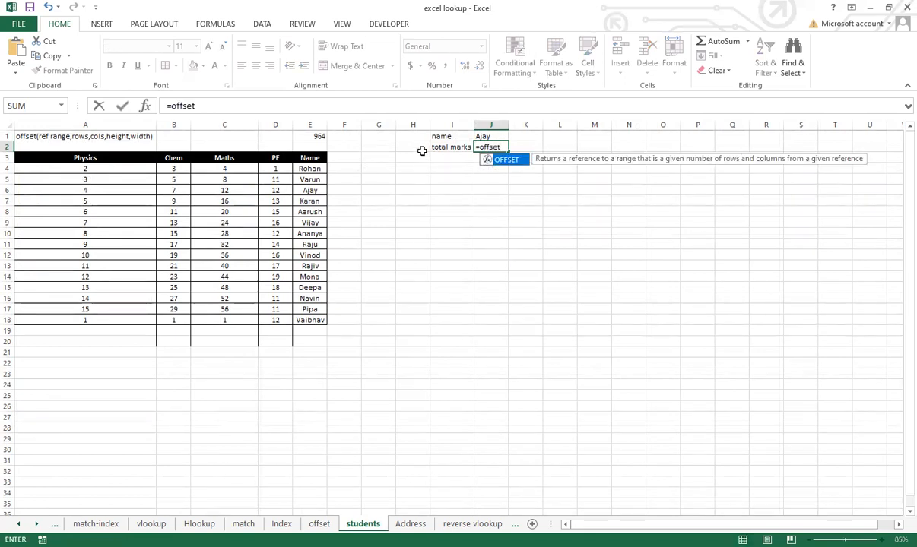
pyautogui.write('(')
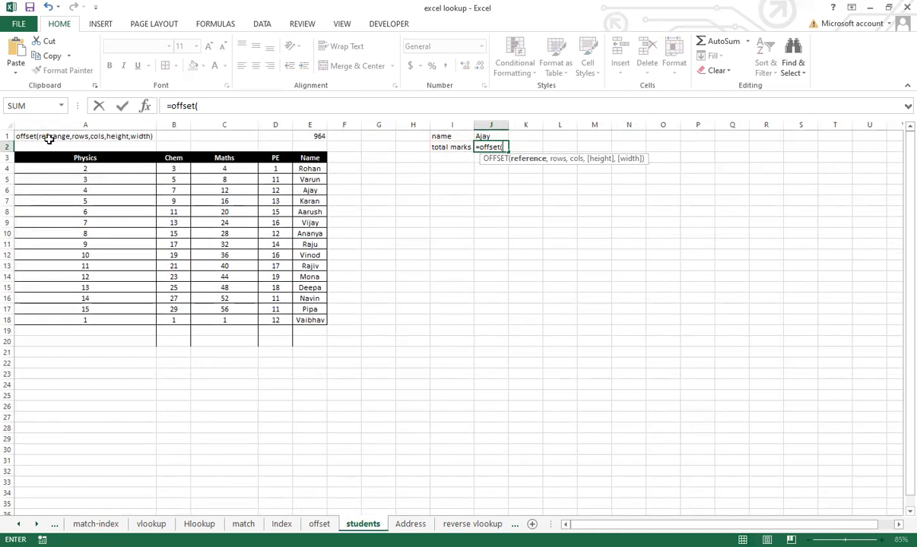
pyautogui.click(67, 136)
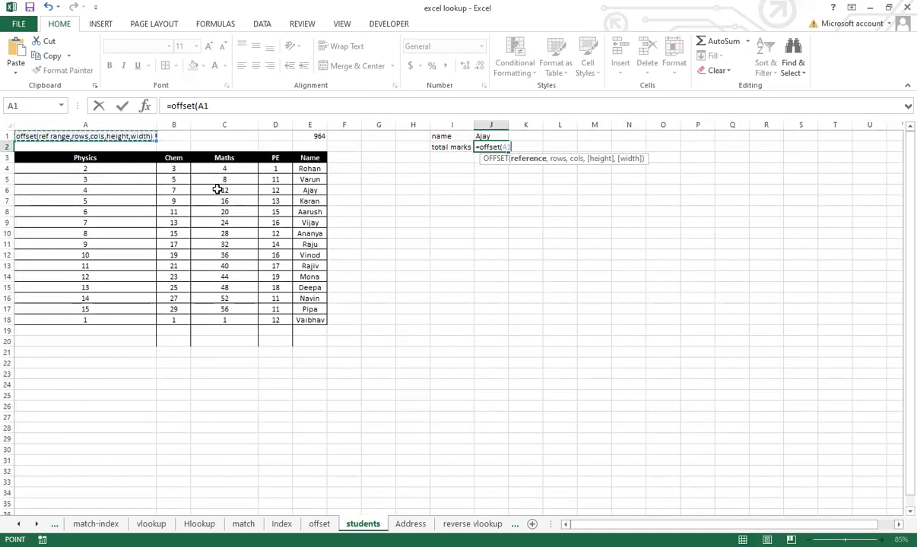
pyautogui.write(',')
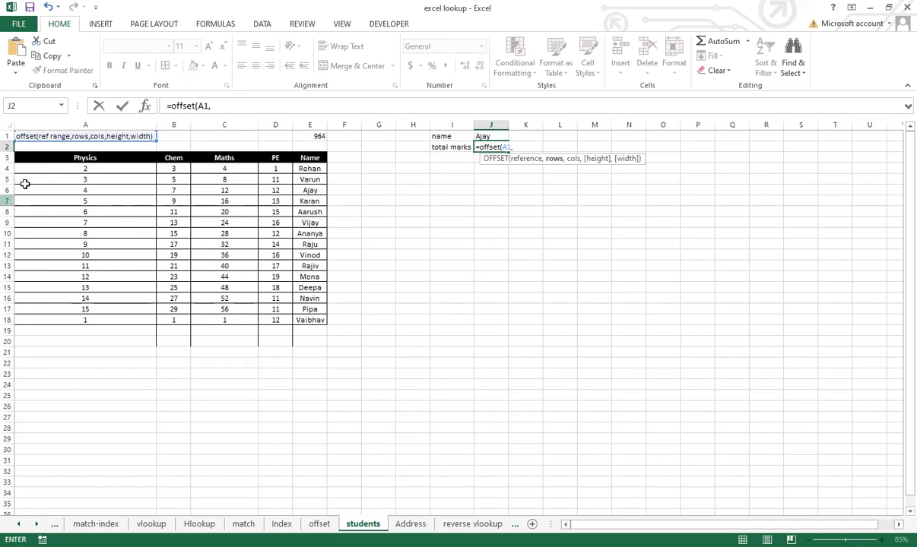
# Add match(J1,E:E,0) as the rows argument of J2's OFFSET formula to locate the student's name.
pyautogui.click(239, 106)
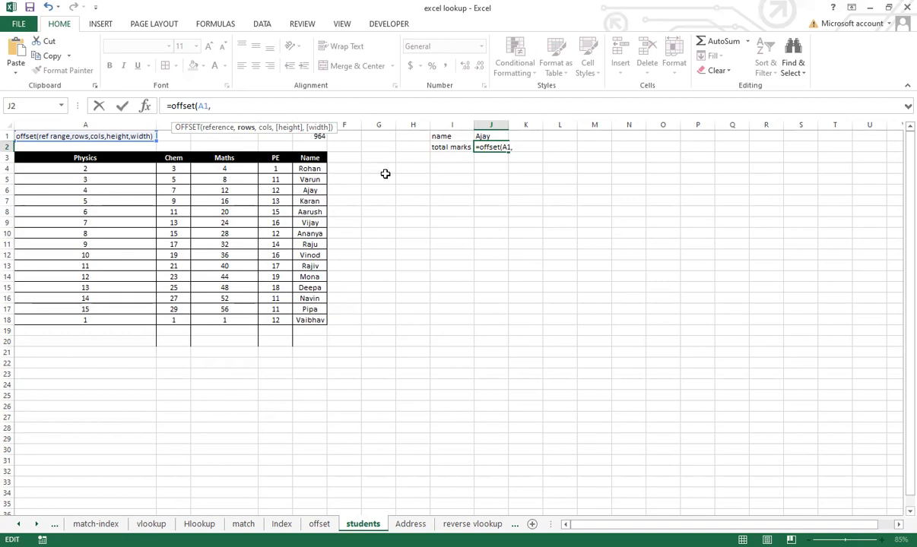
pyautogui.write('match')
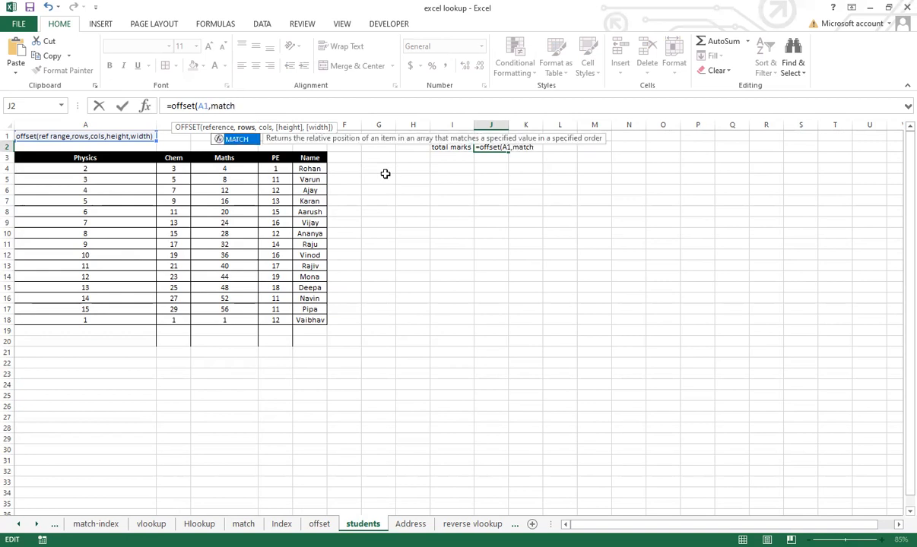
pyautogui.write('(')
pyautogui.click(498, 136)
pyautogui.write(',')
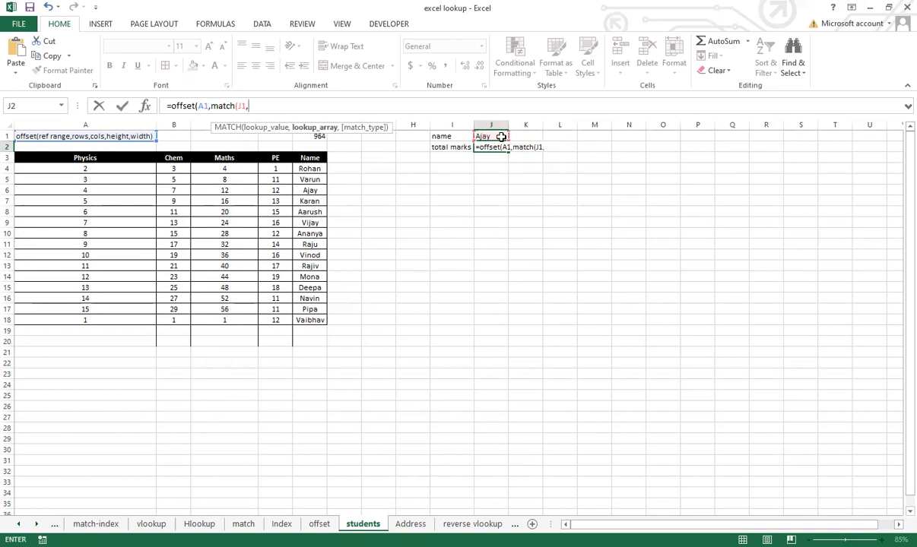
pyautogui.click(307, 120)
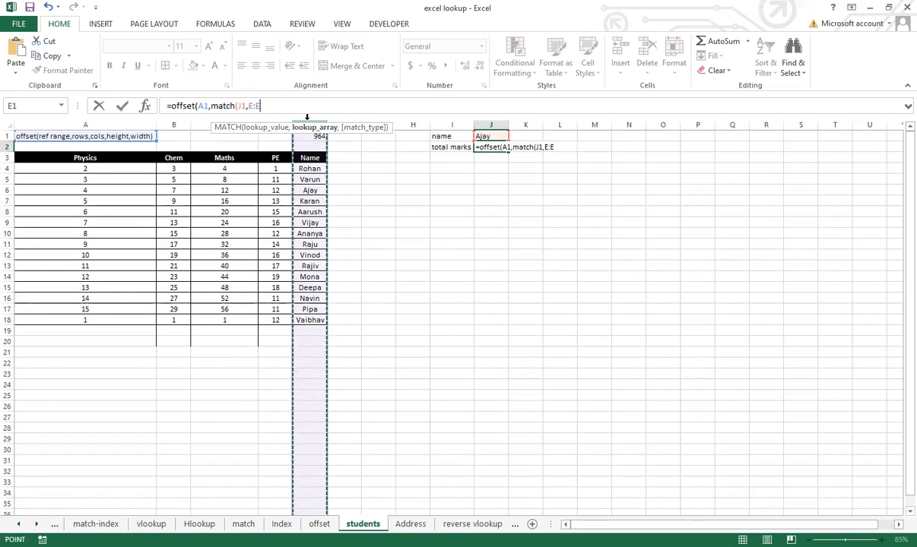
pyautogui.write(',0)')
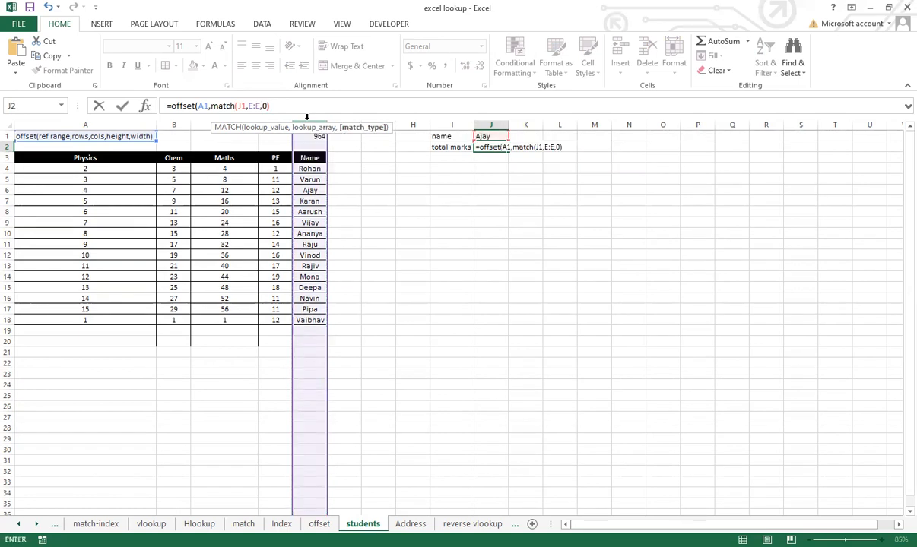
# Make both references inside J2's MATCH absolute, giving match($J$1,$E:$E,0).
pyautogui.moveTo(258, 105); pyautogui.dragTo(244, 106)
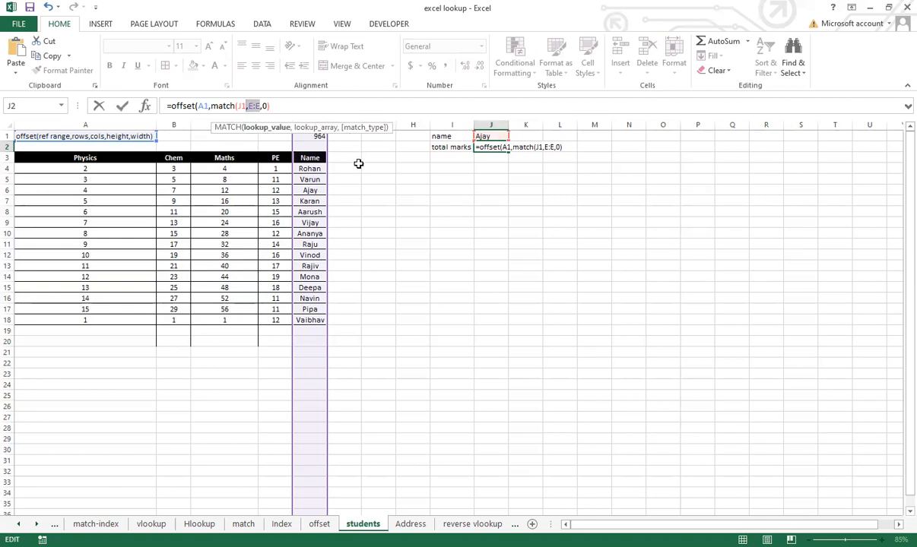
pyautogui.press('F4')
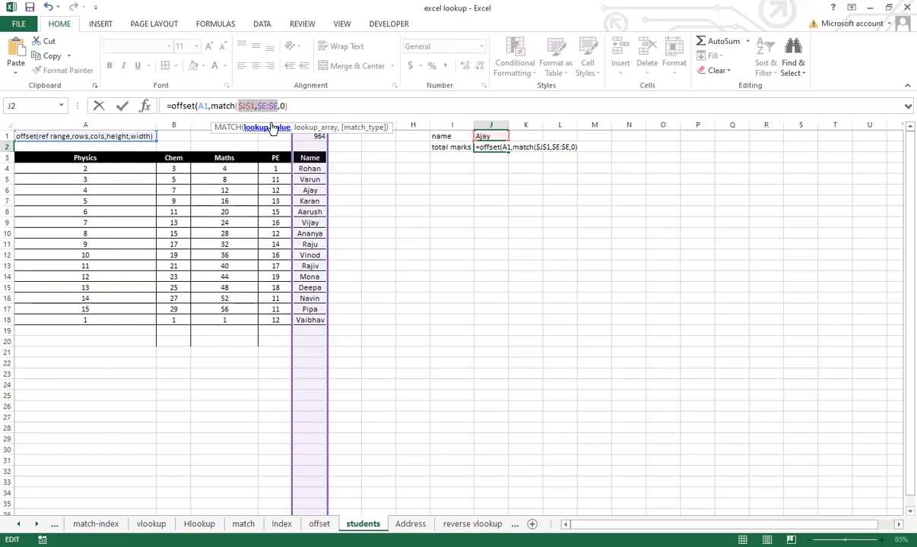
pyautogui.click(297, 104)
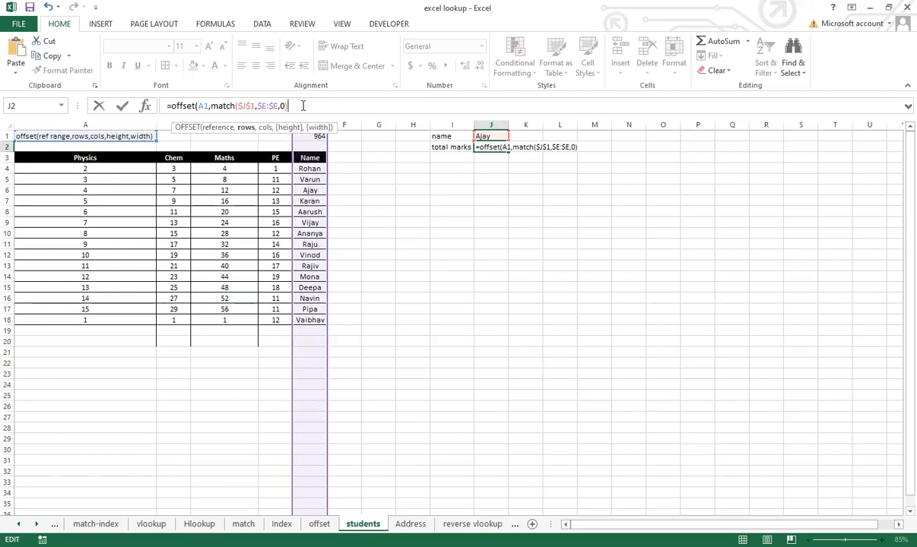
pyautogui.write(',')
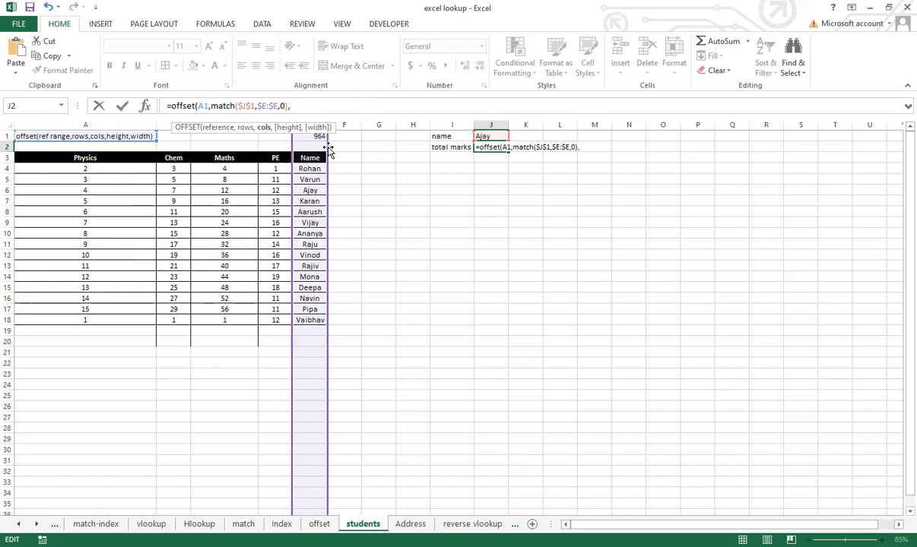
pyautogui.press('BackSpace')
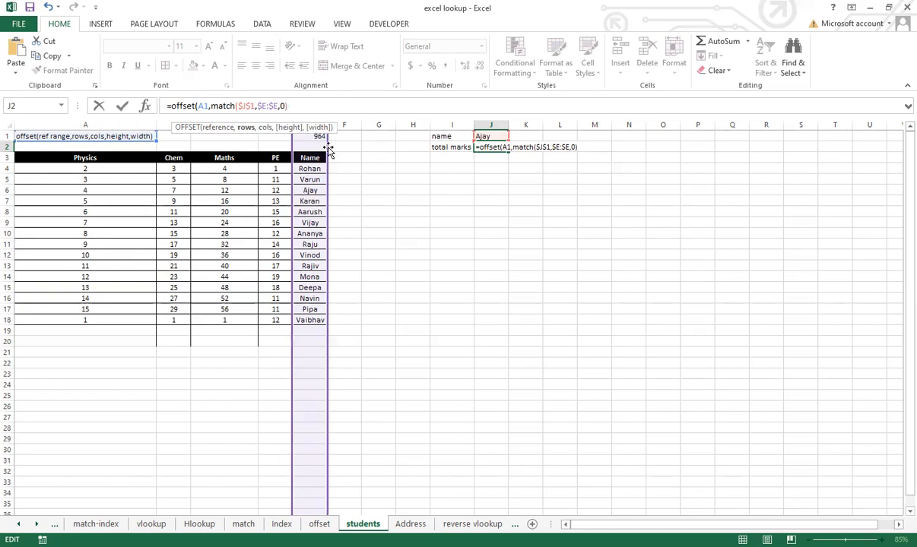